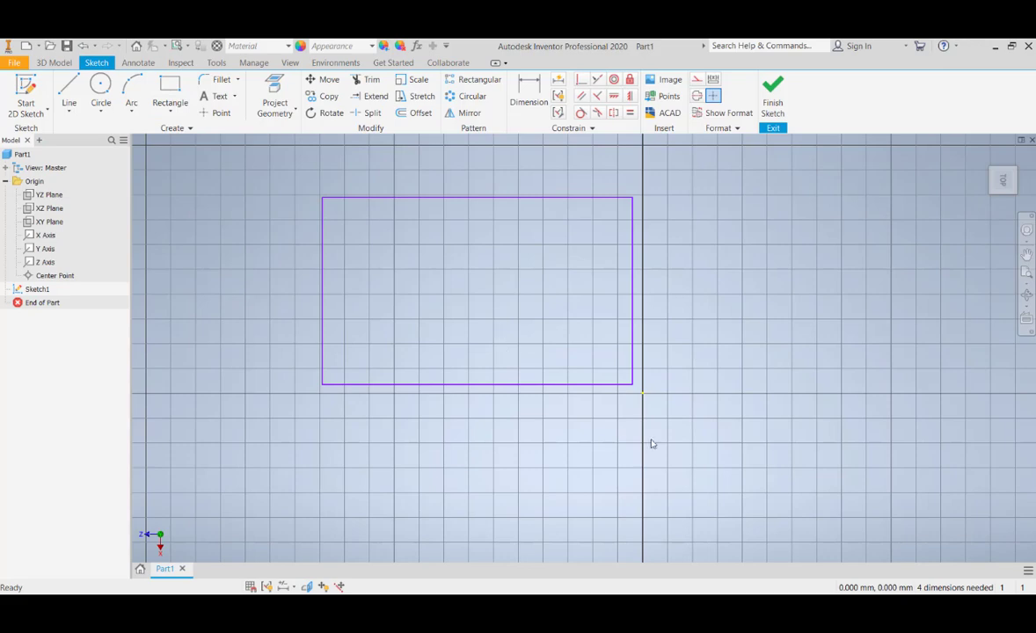
# Apply automatic dimensions and constraints to the rectangle with Auto Dimension
pyautogui.moveTo(574, 335); pyautogui.dragTo(590, 349, button='middle')
pyautogui.moveTo(418, 308); pyautogui.dragTo(444, 305, button='middle')
pyautogui.scroll(3, 532, 418)
pyautogui.scroll(-4, 513, 385)
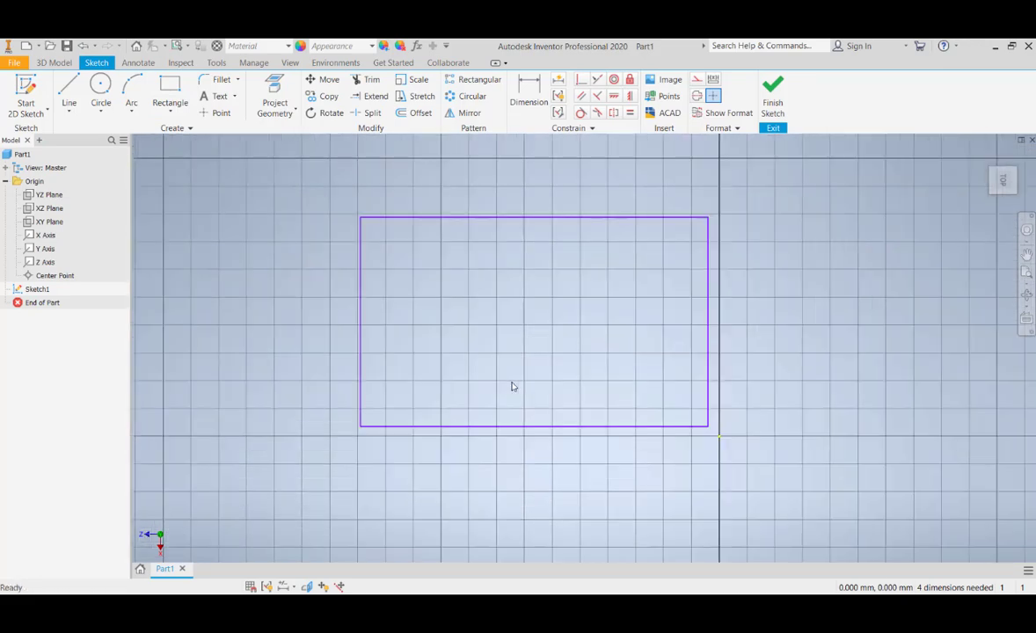
pyautogui.moveTo(512, 383); pyautogui.dragTo(510, 386, button='middle')
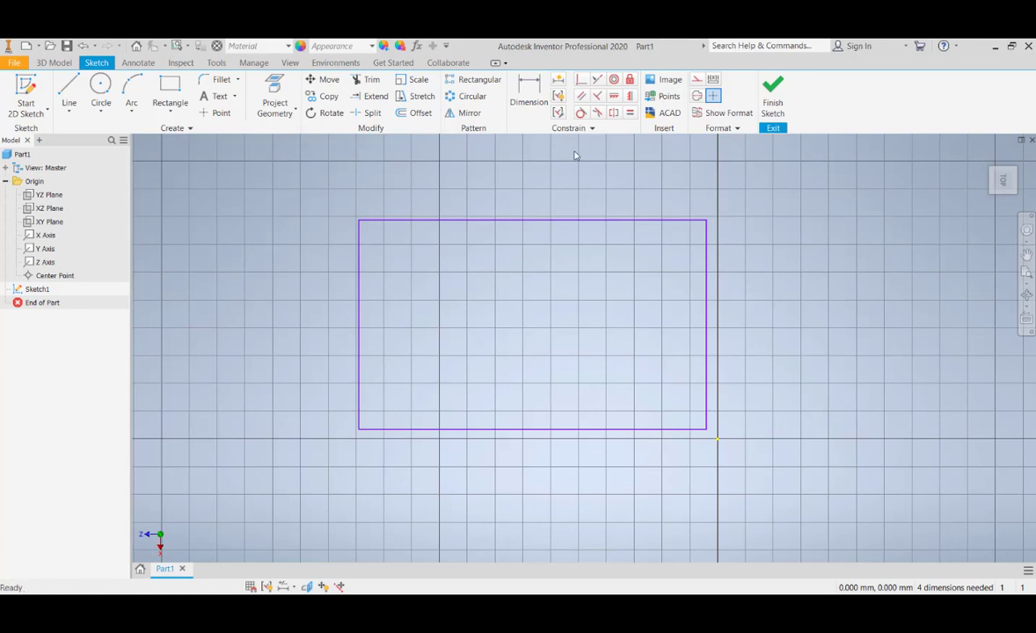
pyautogui.click(559, 80)
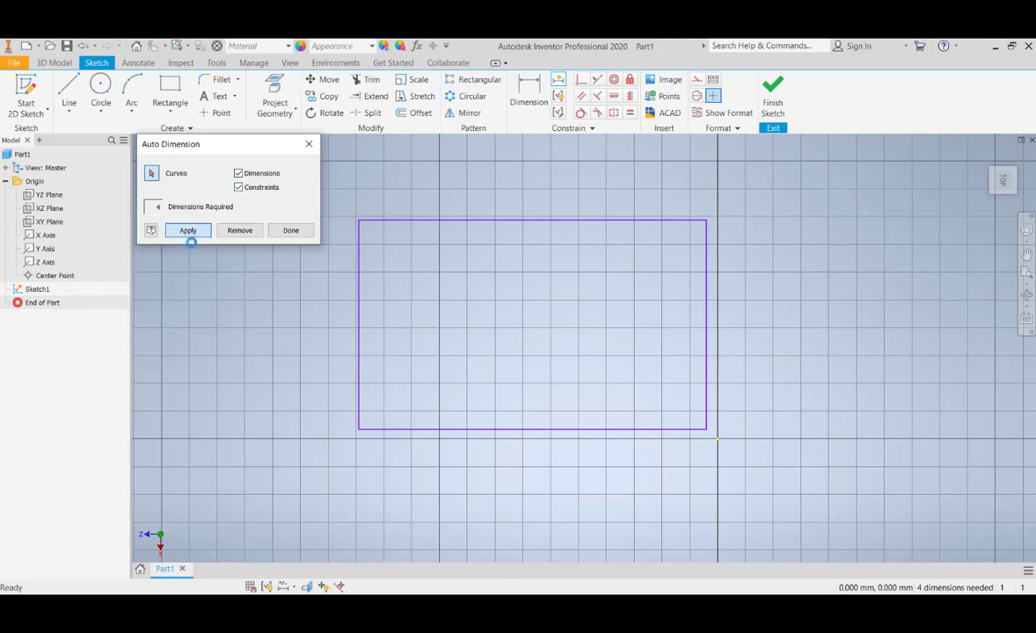
pyautogui.click(190, 230)
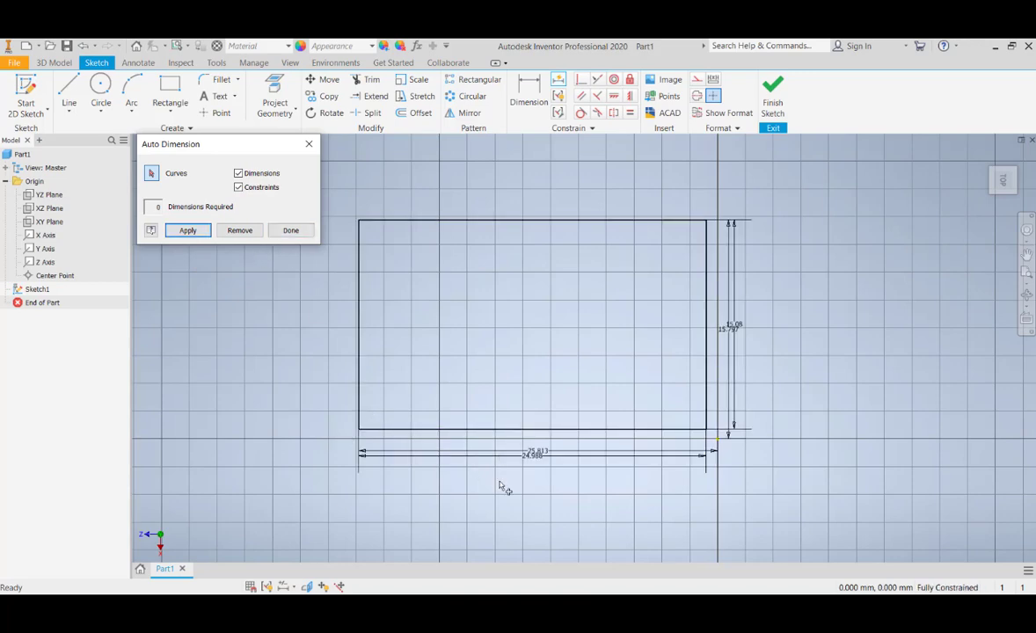
# Examine the dimensions added around the rectangle and the sketch's constraint status, and close Auto Dimension
pyautogui.scroll(2, 613, 469)
pyautogui.scroll(-7, 613, 470)
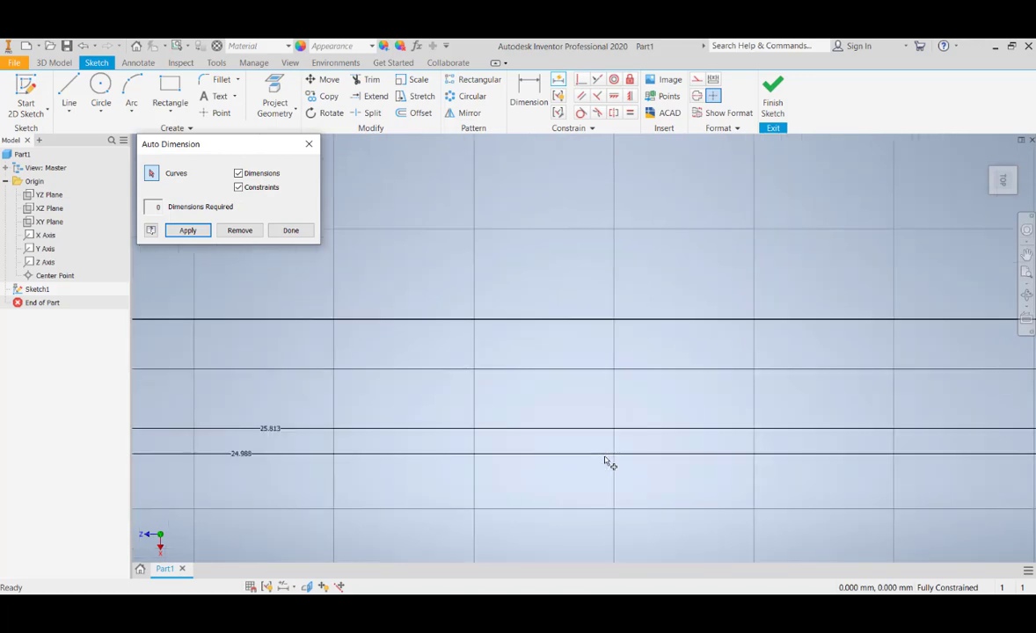
pyautogui.scroll(3, 607, 462)
pyautogui.scroll(-3, 603, 457)
pyautogui.scroll(6, 595, 451)
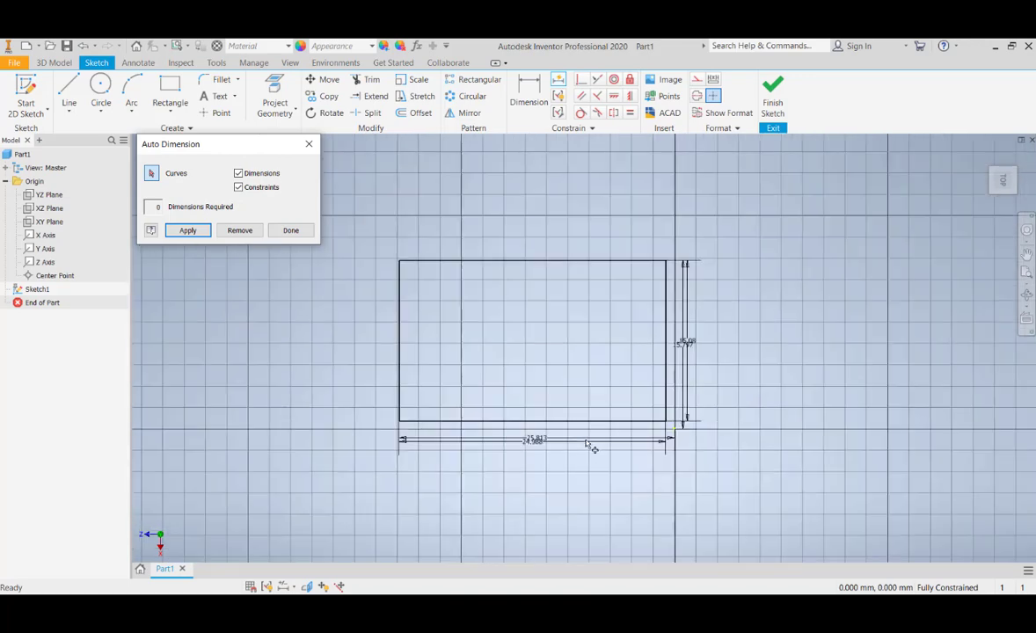
pyautogui.scroll(-2, 565, 358)
pyautogui.moveTo(562, 352); pyautogui.dragTo(584, 346, button='middle')
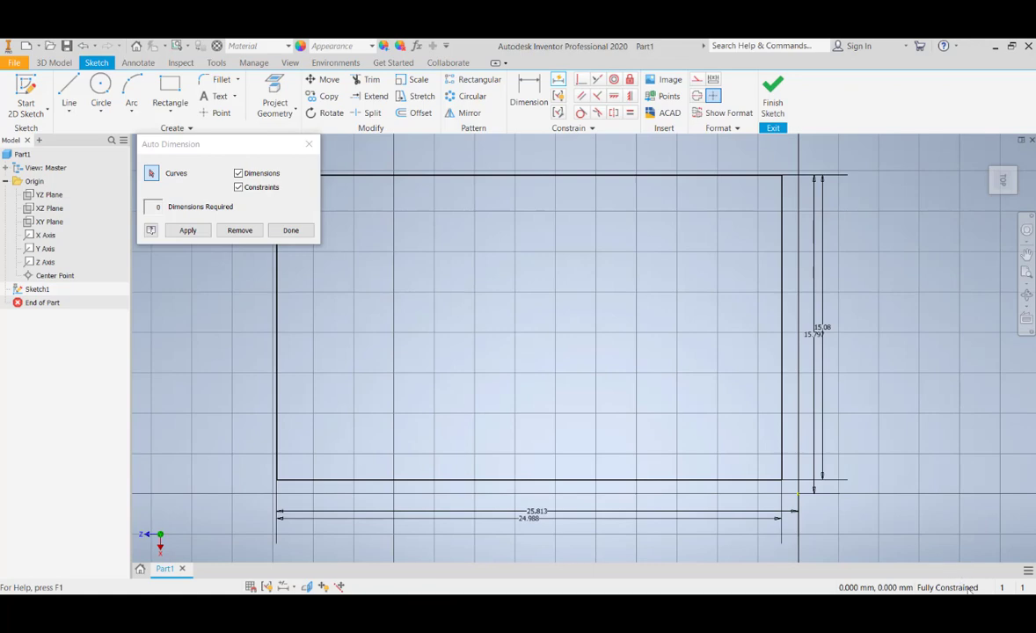
pyautogui.scroll(2, 710, 463)
pyautogui.scroll(-3, 616, 453)
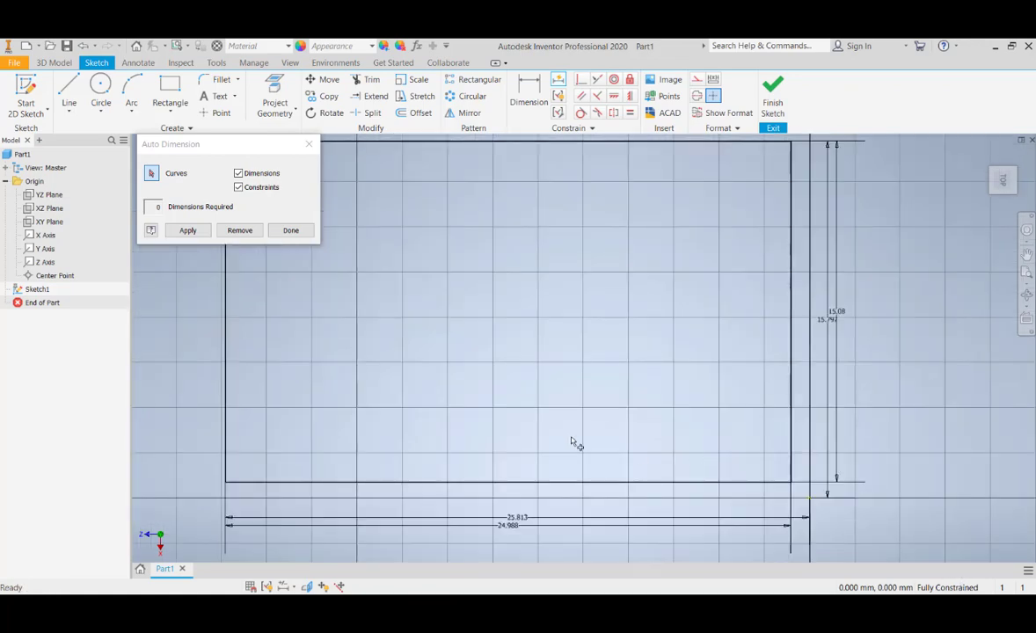
pyautogui.moveTo(596, 448); pyautogui.dragTo(654, 425, button='middle')
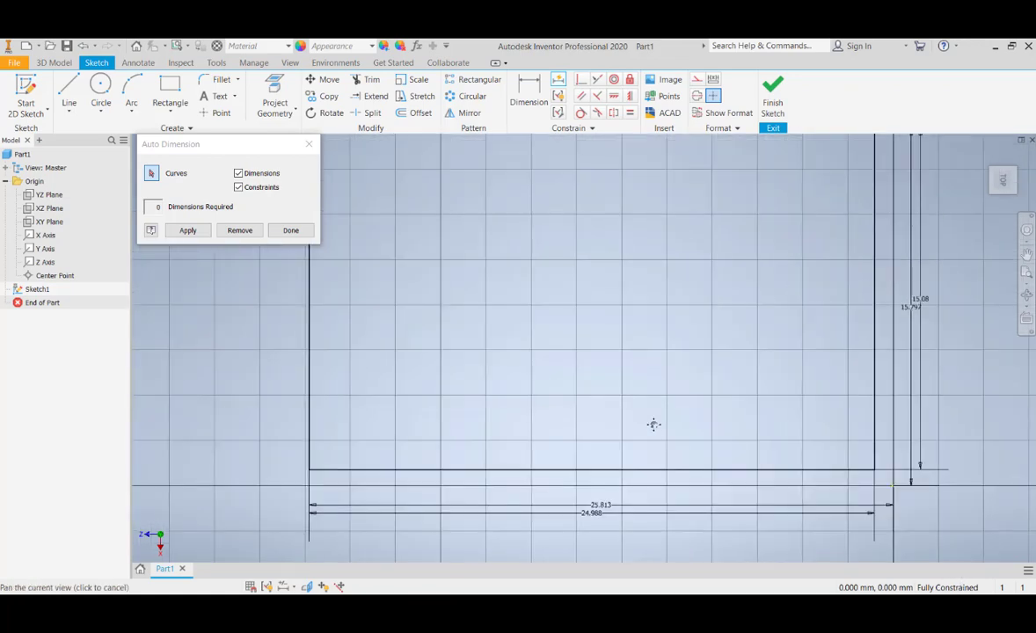
pyautogui.click(291, 230)
pyautogui.press('Home')
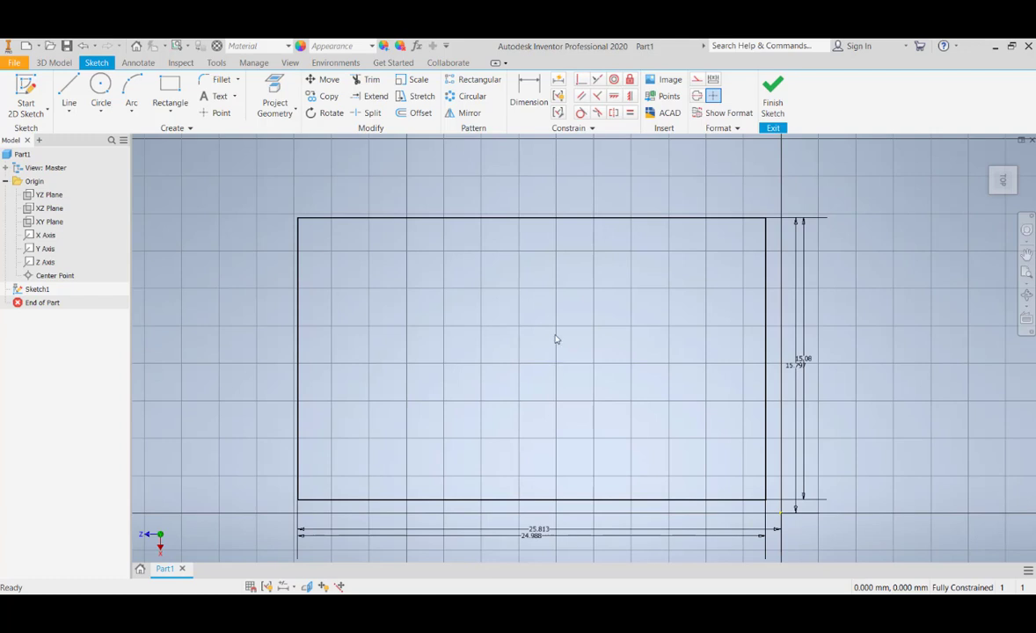
# Fillet the rectangle's upper-left corner with a 2 mm radius
pyautogui.click(220, 79)
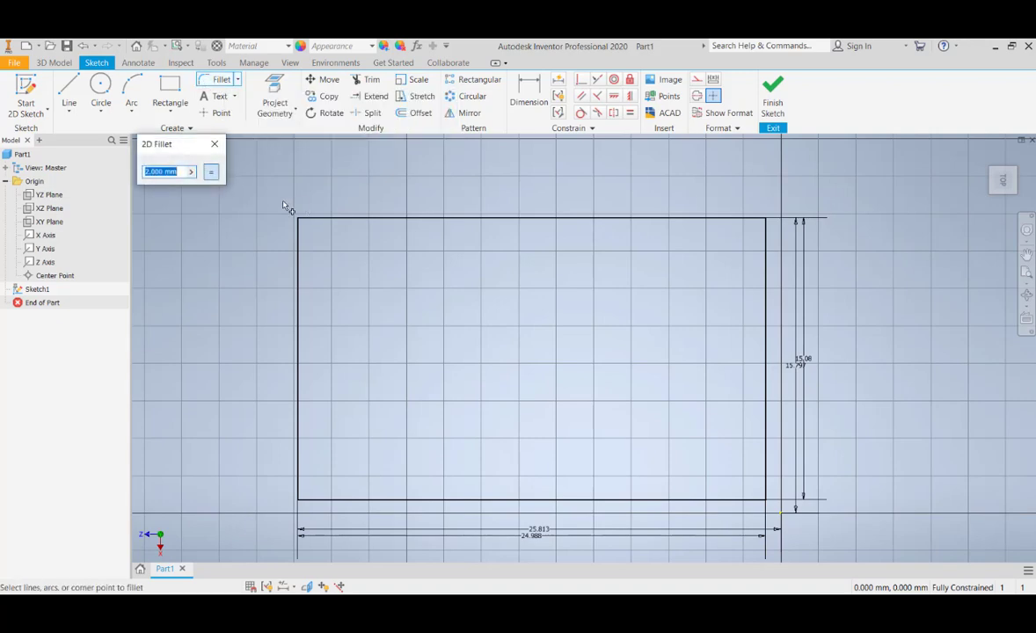
pyautogui.scroll(-4, 463, 438)
pyautogui.scroll(5, 466, 455)
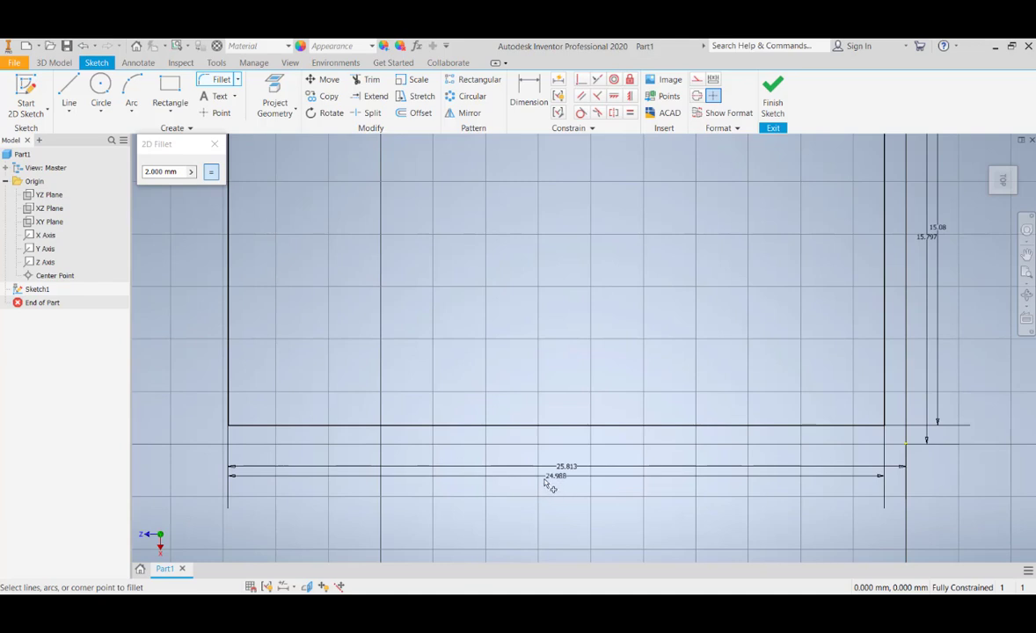
pyautogui.scroll(4, 344, 319)
pyautogui.scroll(-4, 349, 276)
pyautogui.scroll(5, 312, 227)
pyautogui.moveTo(312, 227); pyautogui.dragTo(398, 303, button='middle')
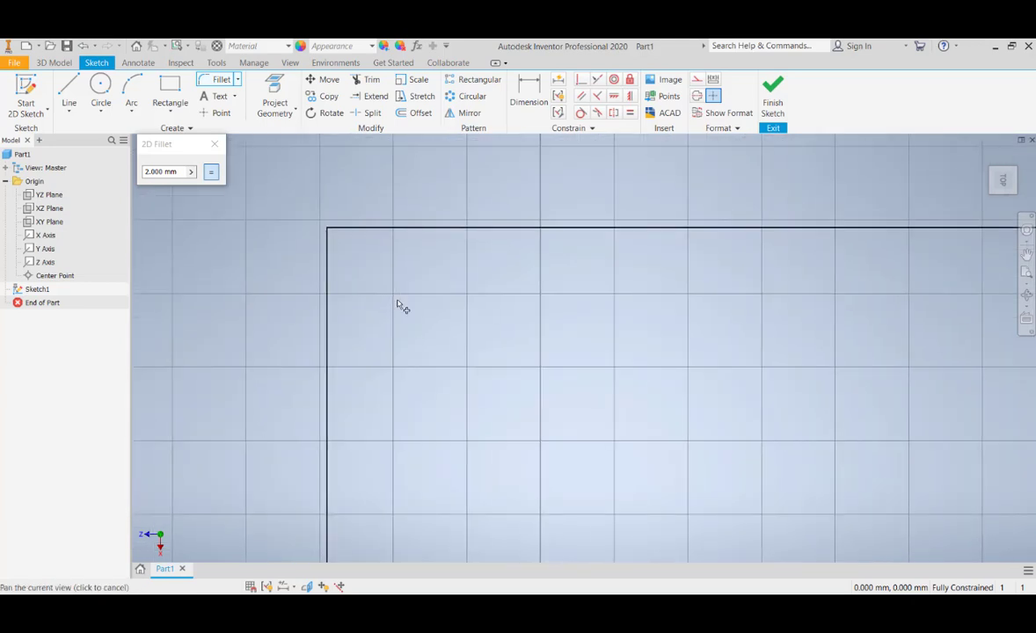
pyautogui.click(330, 278)
pyautogui.click(365, 232)
# Fillet the rectangle's upper-right corner with the same 2 mm radius
pyautogui.scroll(-3, 368, 255)
pyautogui.moveTo(341, 156); pyautogui.dragTo(336, 191, button='middle')
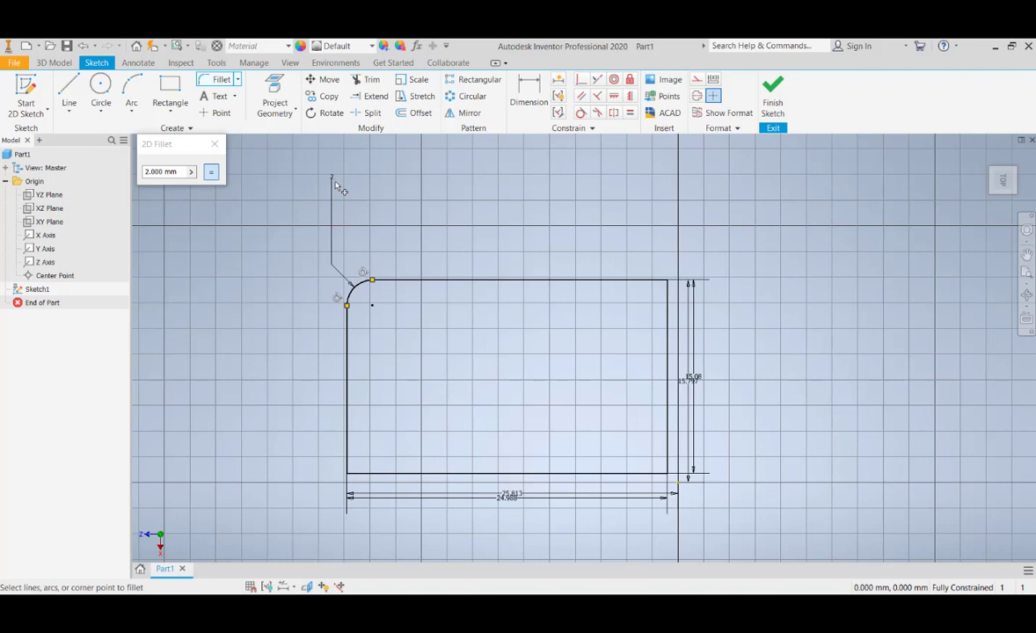
pyautogui.scroll(3, 640, 290)
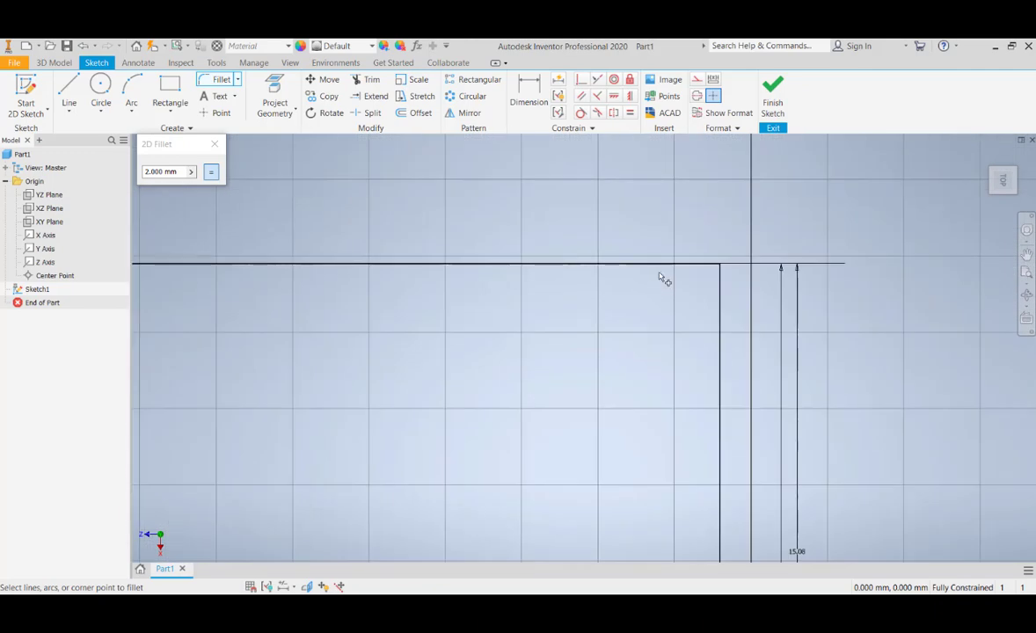
pyautogui.click(666, 267)
pyautogui.click(723, 317)
# Fillet the rectangle's lower-right corner with a 2 mm radius
pyautogui.scroll(5, 625, 319)
pyautogui.scroll(-4, 618, 387)
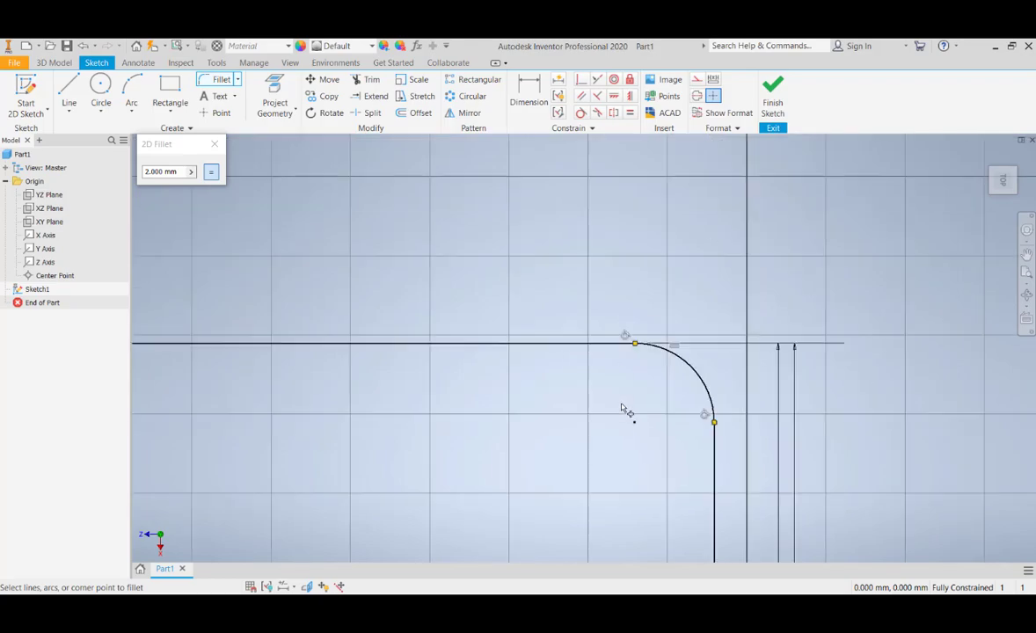
pyautogui.scroll(-8, 606, 409)
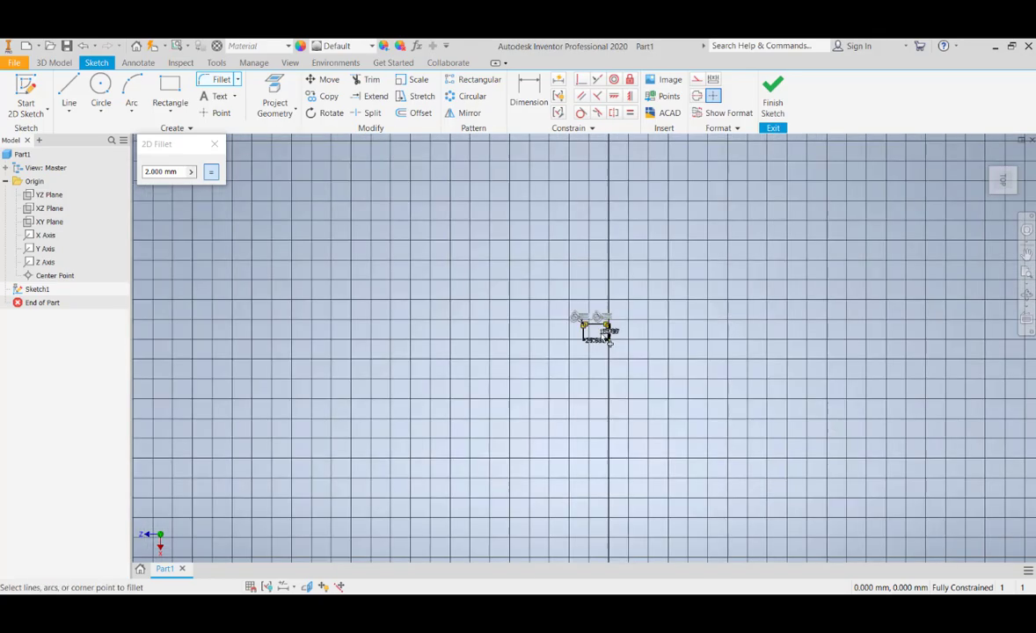
pyautogui.scroll(8, 604, 336)
pyautogui.scroll(2, 677, 365)
pyautogui.moveTo(637, 301); pyautogui.dragTo(599, 380, button='middle')
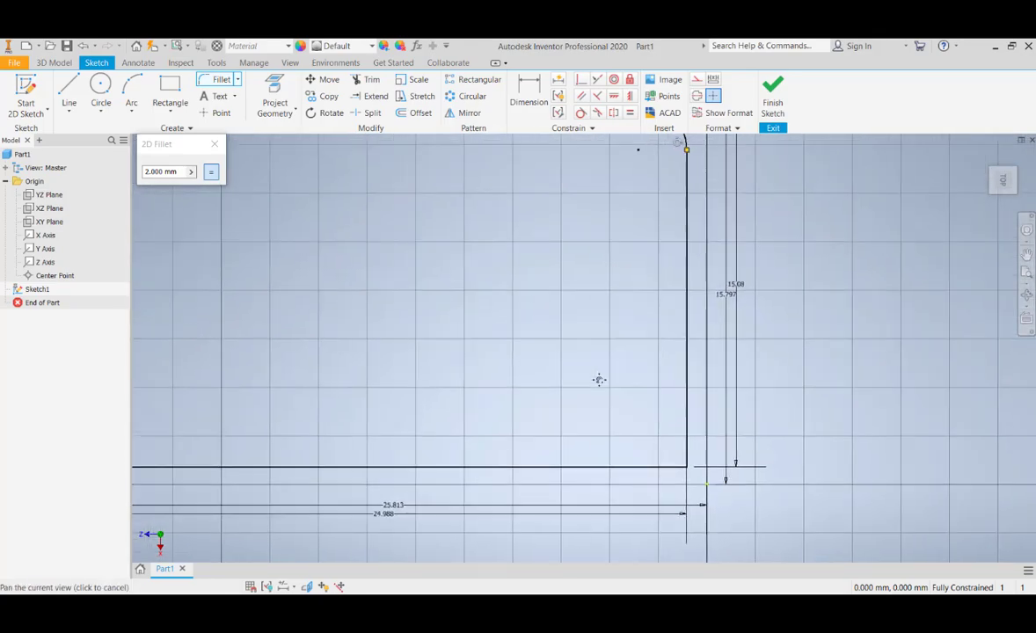
pyautogui.click(660, 468)
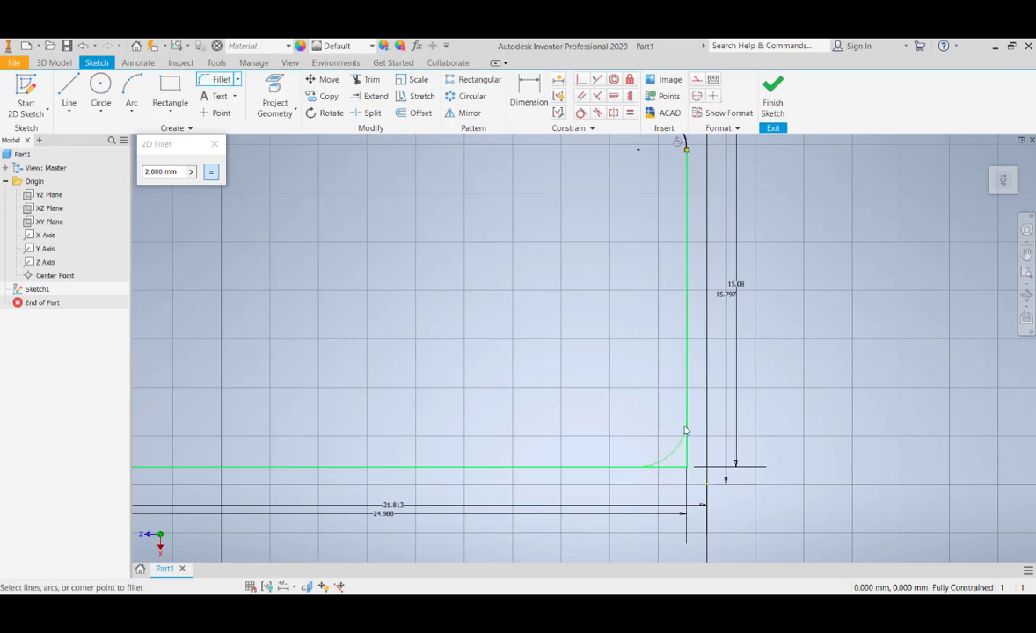
pyautogui.click(684, 427)
# Fillet the rectangle's lower-left corner with a 2 mm radius and end the 2D Fillet command
pyautogui.scroll(8, 598, 473)
pyautogui.scroll(-8, 600, 475)
pyautogui.moveTo(504, 471); pyautogui.dragTo(736, 430, button='middle')
pyautogui.click(570, 453)
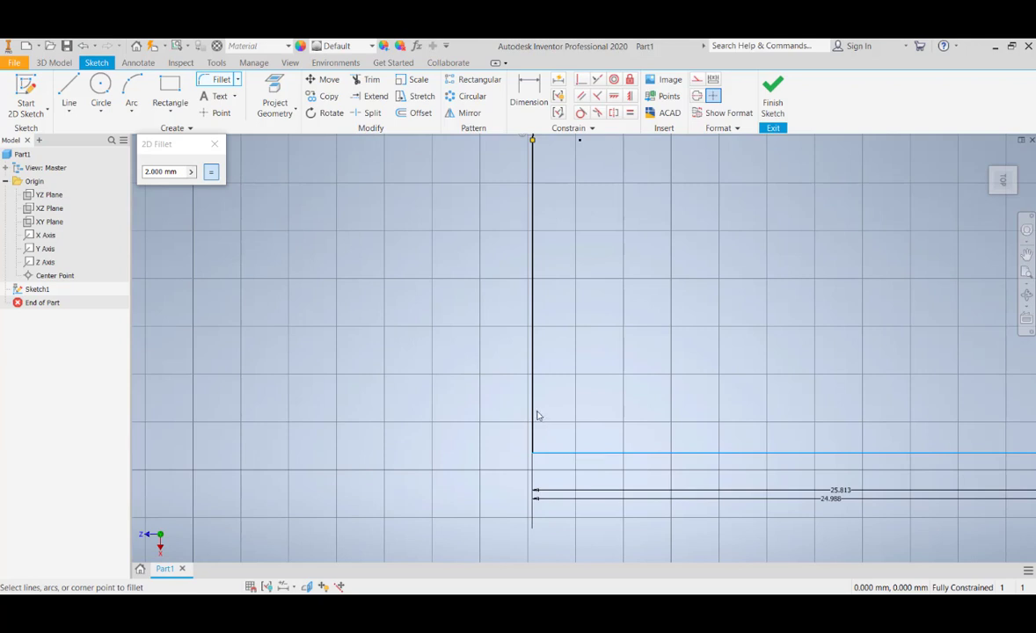
pyautogui.click(533, 415)
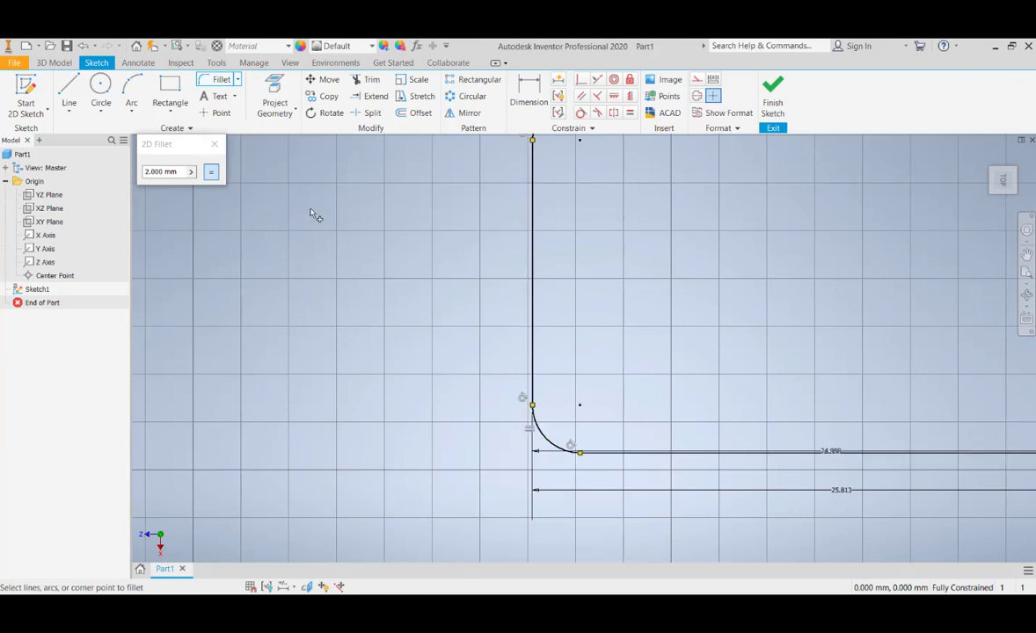
pyautogui.click(217, 146)
# Finish the sketch of the rounded rectangle
pyautogui.scroll(-4, 395, 303)
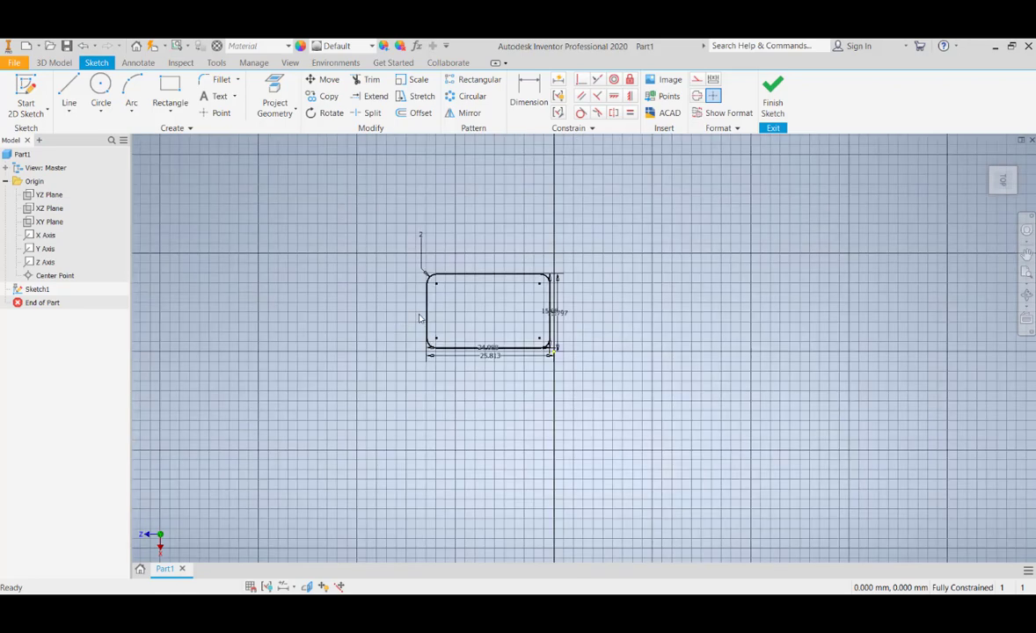
pyautogui.moveTo(521, 304); pyautogui.dragTo(522, 342, button='middle')
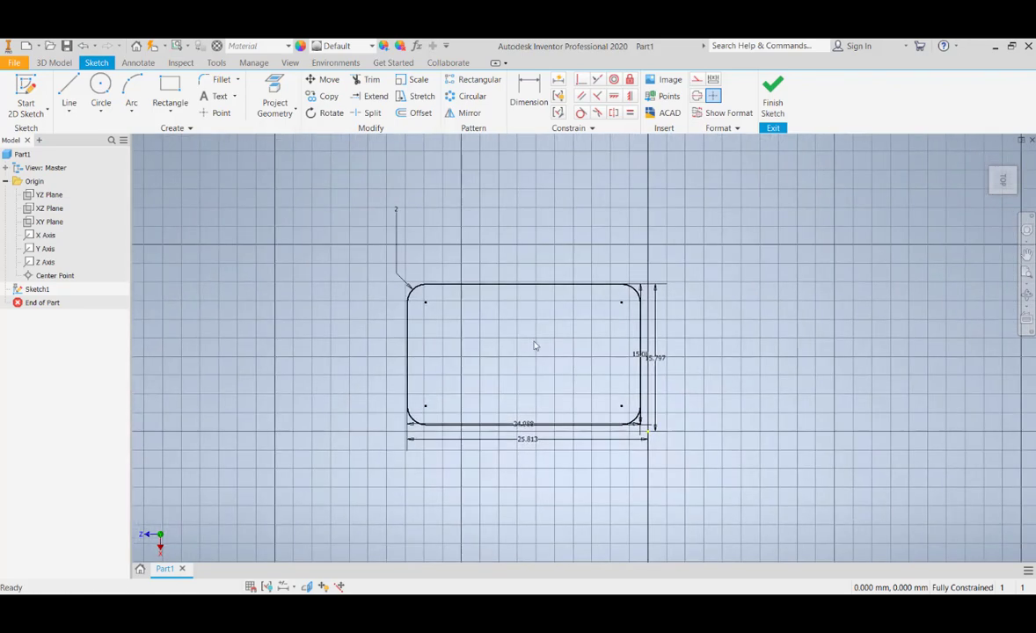
pyautogui.click(772, 92)
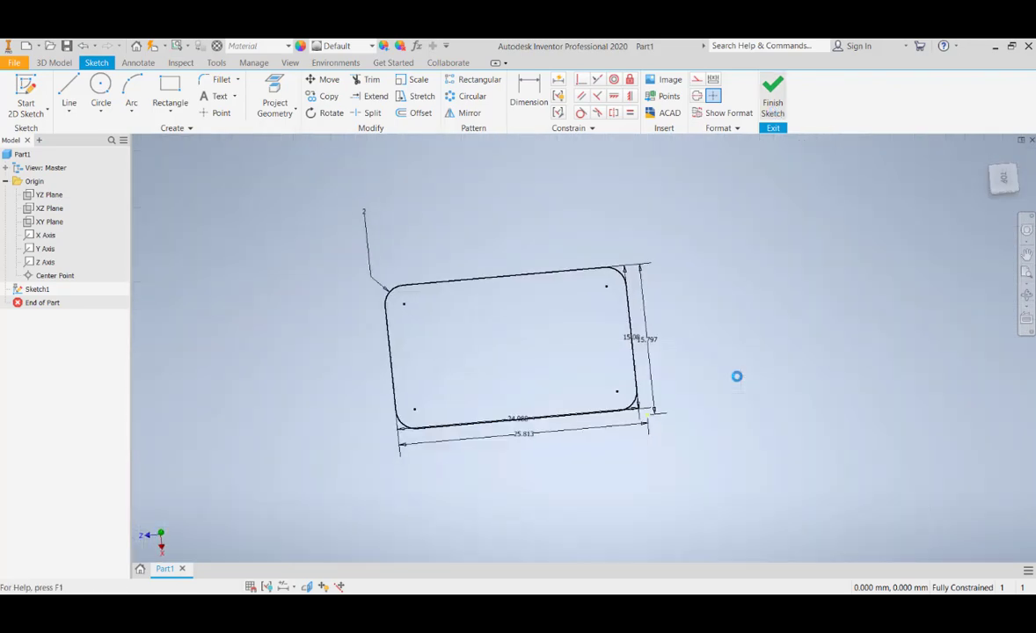
# Start an extrusion of the rounded rectangle profile with a distance of 20 mm
pyautogui.moveTo(381, 339)
pyautogui.keyDown('shift'); pyautogui.mouseDown(button='middle')
pyautogui.moveTo(388, 378)
pyautogui.moveTo(508, 344)
pyautogui.mouseUp(button='middle'); pyautogui.keyUp('shift')
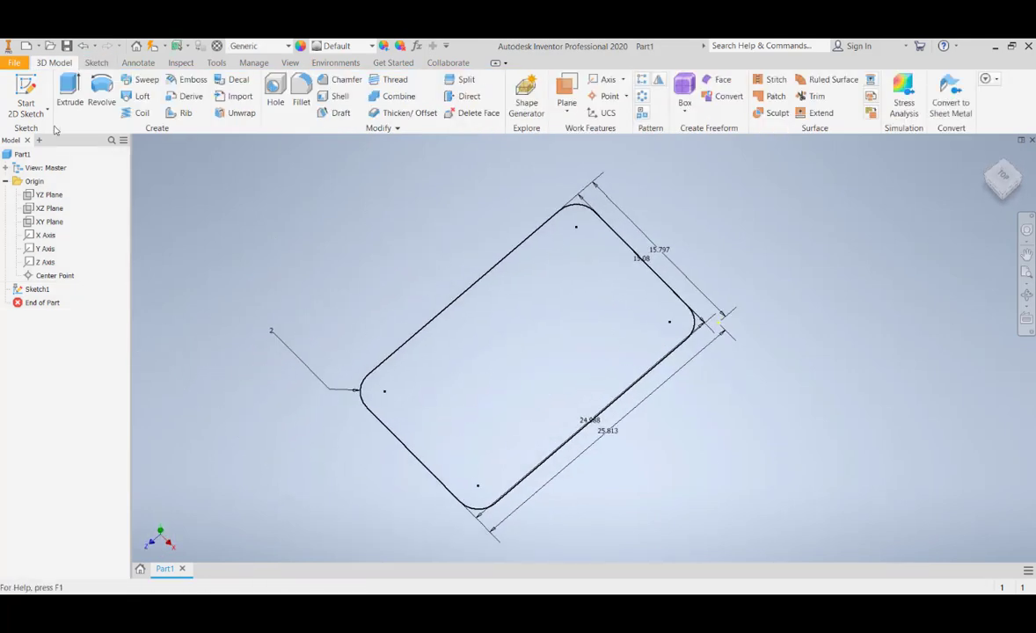
pyautogui.click(68, 91)
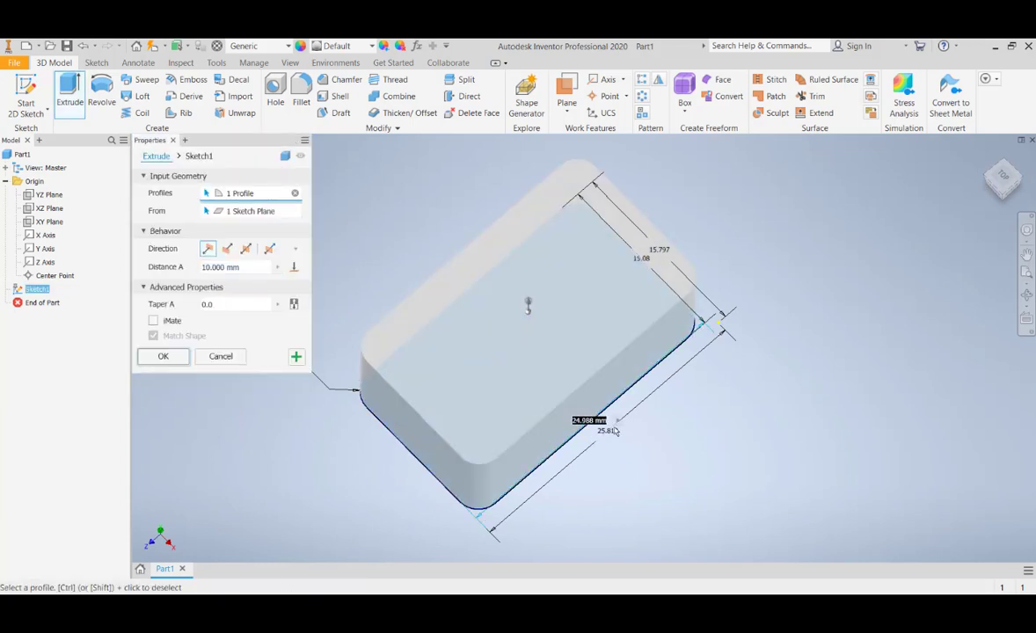
pyautogui.keyDown('shift'); pyautogui.moveTo(539, 458); pyautogui.dragTo(528, 420, button='middle'); pyautogui.keyUp('shift')
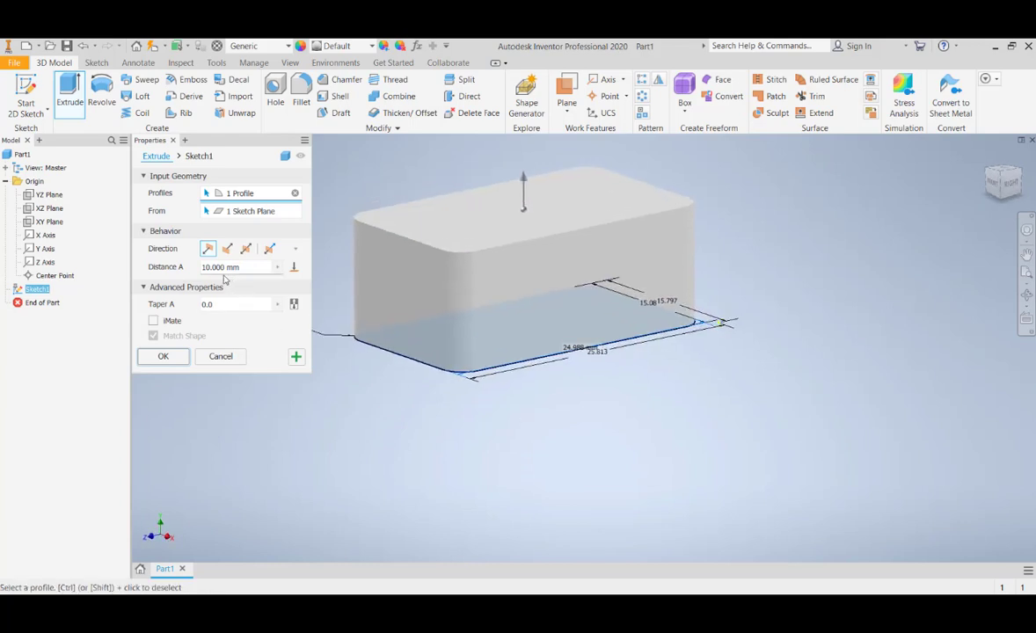
pyautogui.click(249, 267)
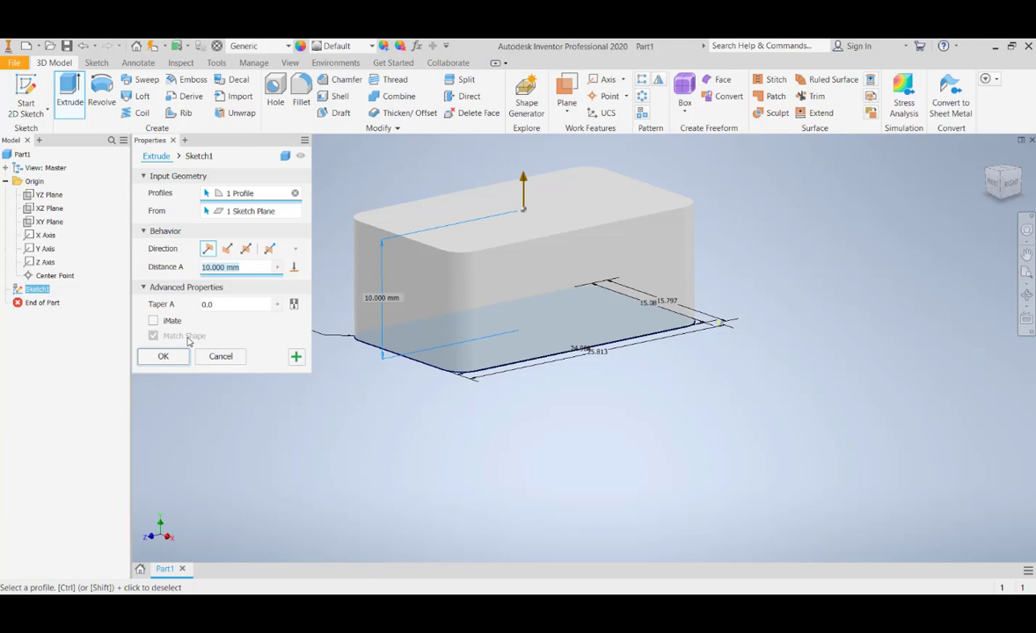
pyautogui.write('20')
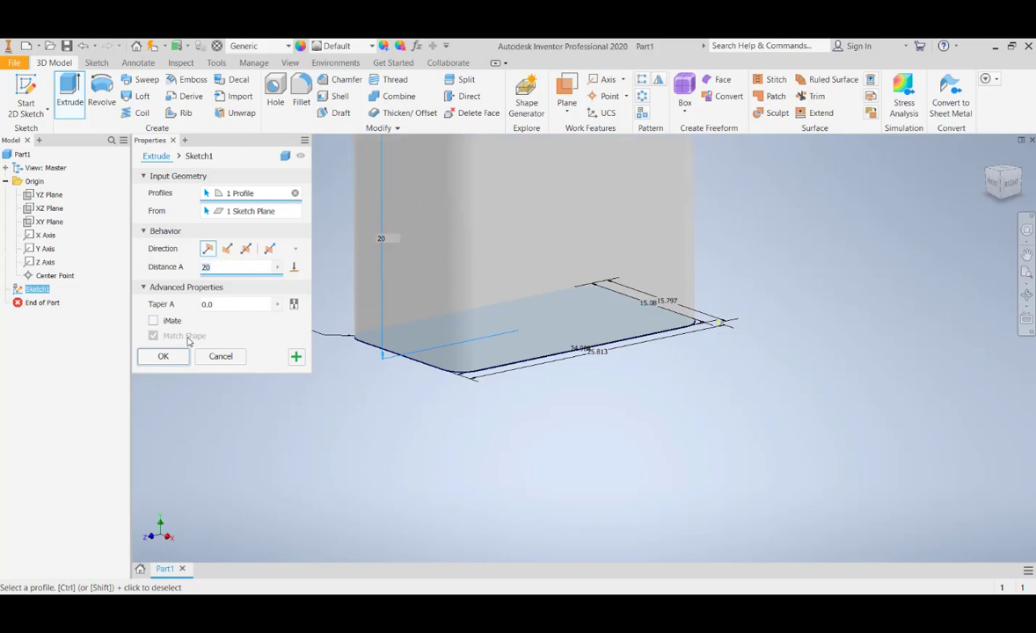
pyautogui.moveTo(730, 352); pyautogui.dragTo(755, 492, button='middle')
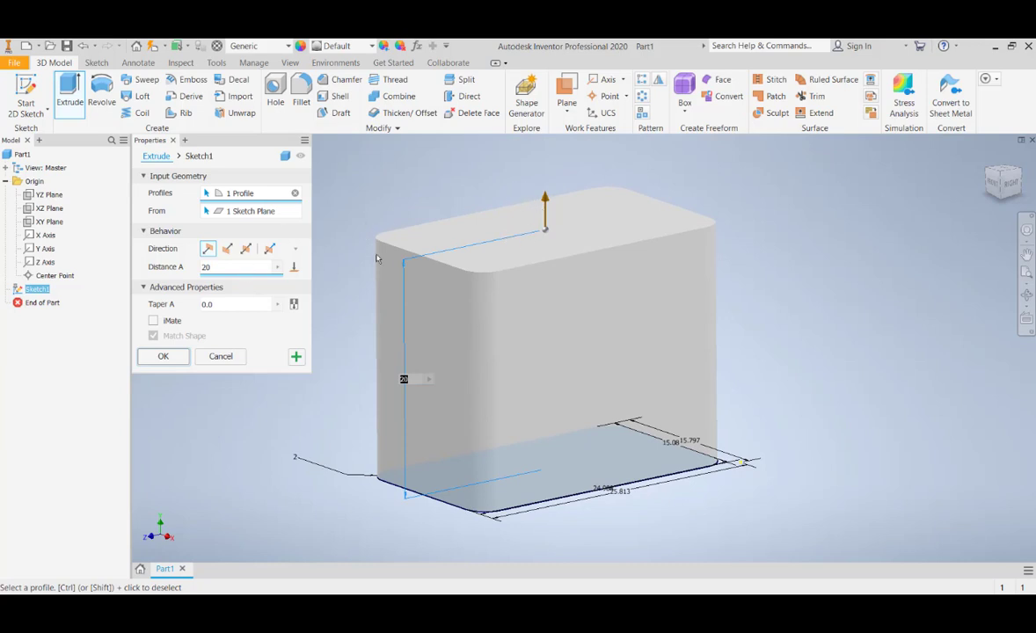
# Try the flipped, symmetric and asymmetric directions for the extrusion, and restore the default direction
pyautogui.click(227, 250)
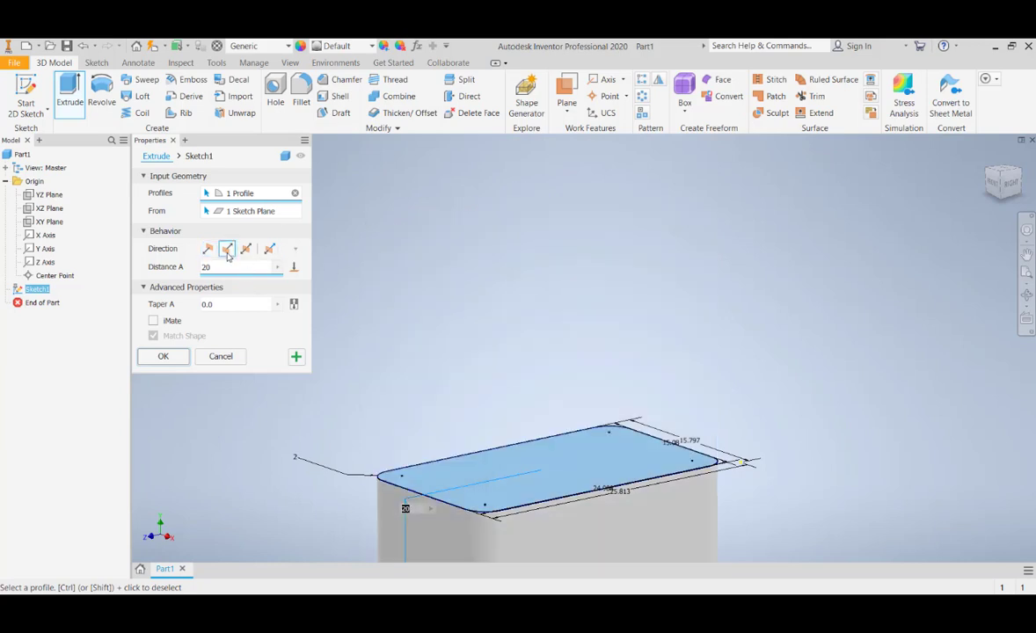
pyautogui.click(246, 250)
pyautogui.moveTo(508, 447); pyautogui.dragTo(518, 324, button='middle')
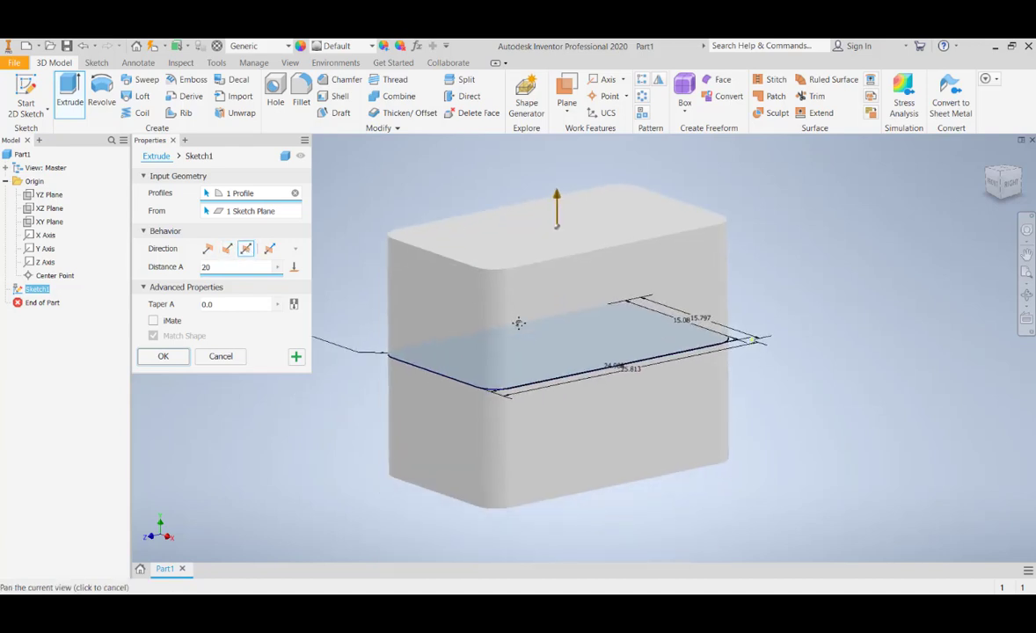
pyautogui.click(269, 250)
pyautogui.moveTo(505, 236); pyautogui.dragTo(527, 306, button='middle')
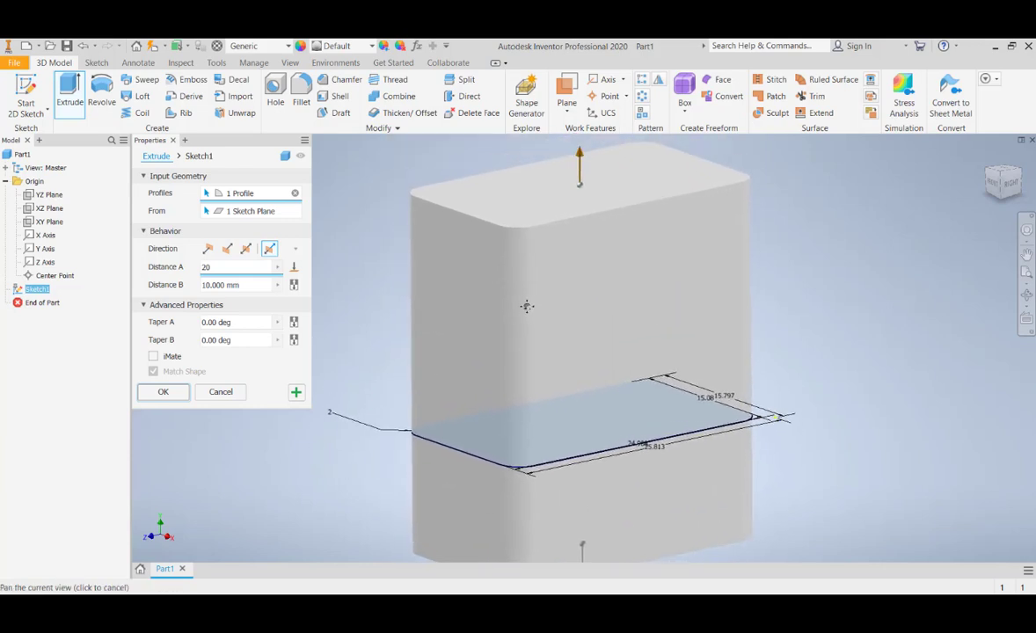
pyautogui.click(208, 249)
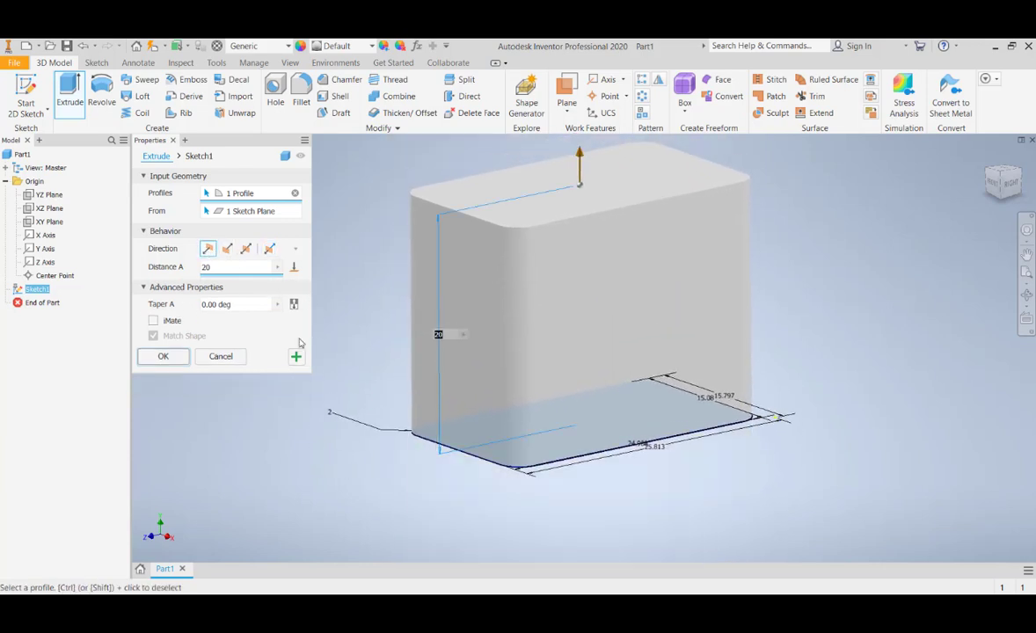
pyautogui.moveTo(386, 303); pyautogui.dragTo(389, 355, button='middle')
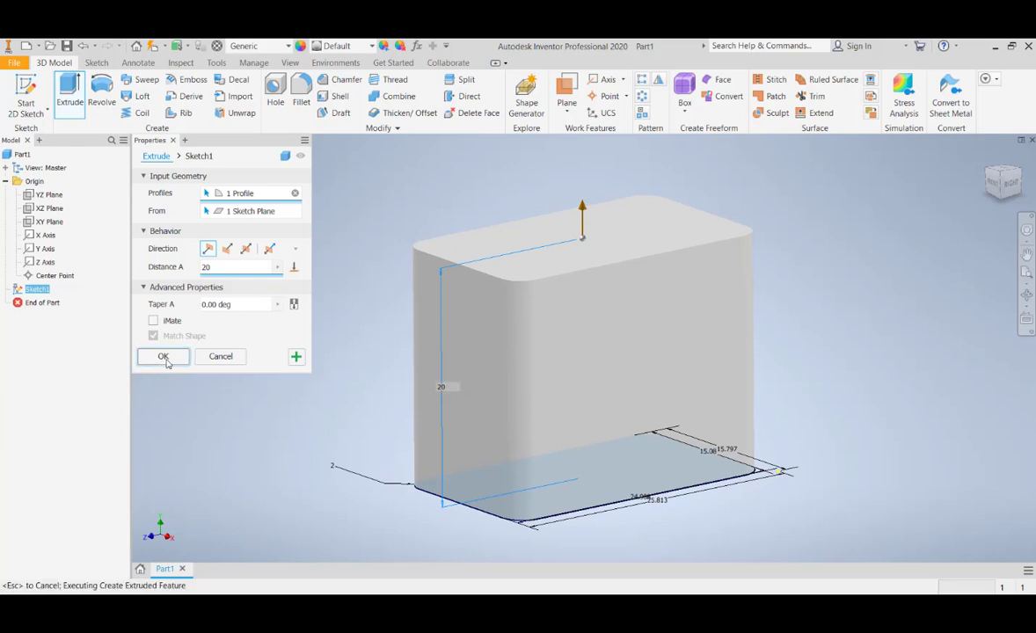
# Complete the 20 mm extrusion of the rounded rectangle into a solid block
pyautogui.click(164, 357)
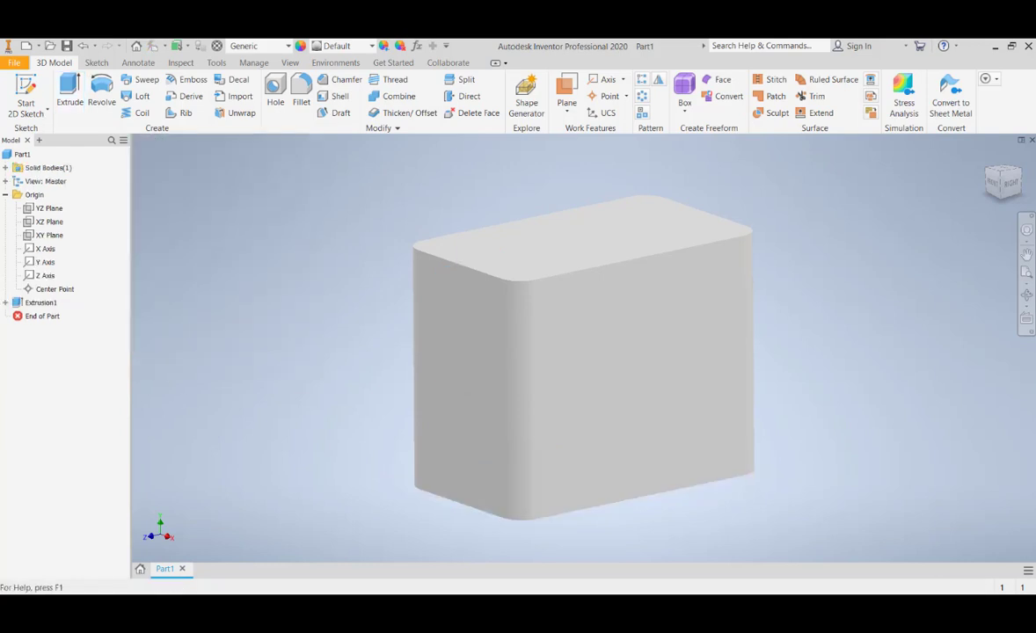
pyautogui.scroll(-3, 476, 287)
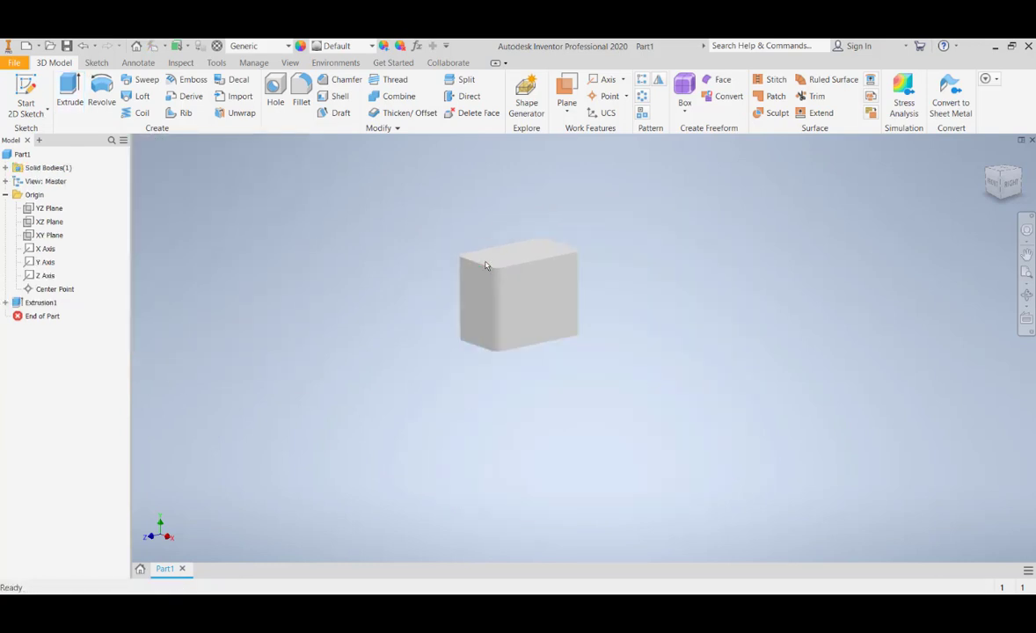
pyautogui.scroll(5, 486, 266)
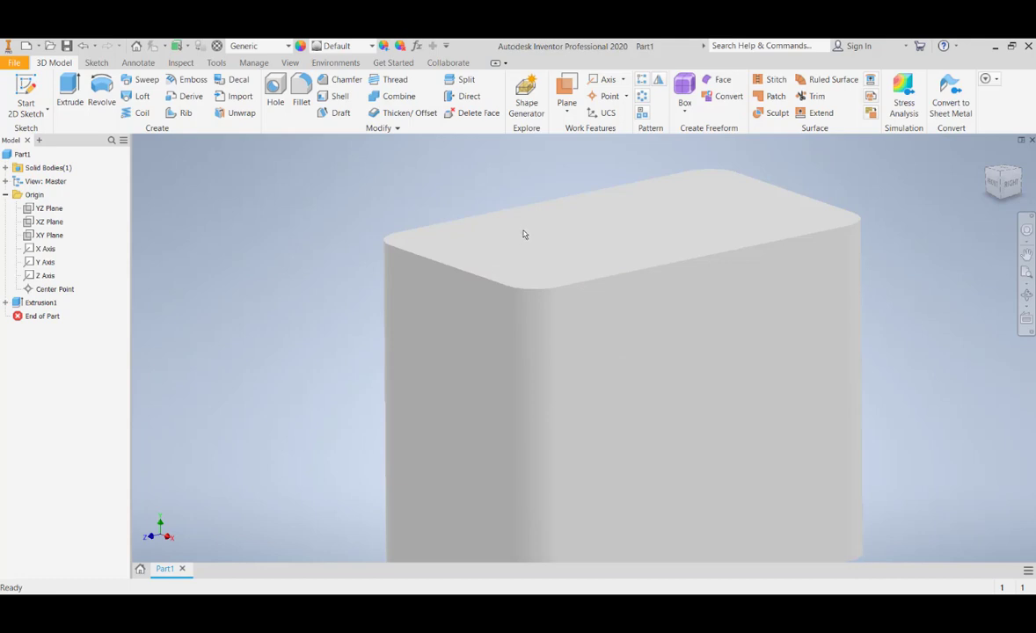
pyautogui.keyDown('shift'); pyautogui.moveTo(523, 234); pyautogui.dragTo(523, 250, button='middle'); pyautogui.keyUp('shift')
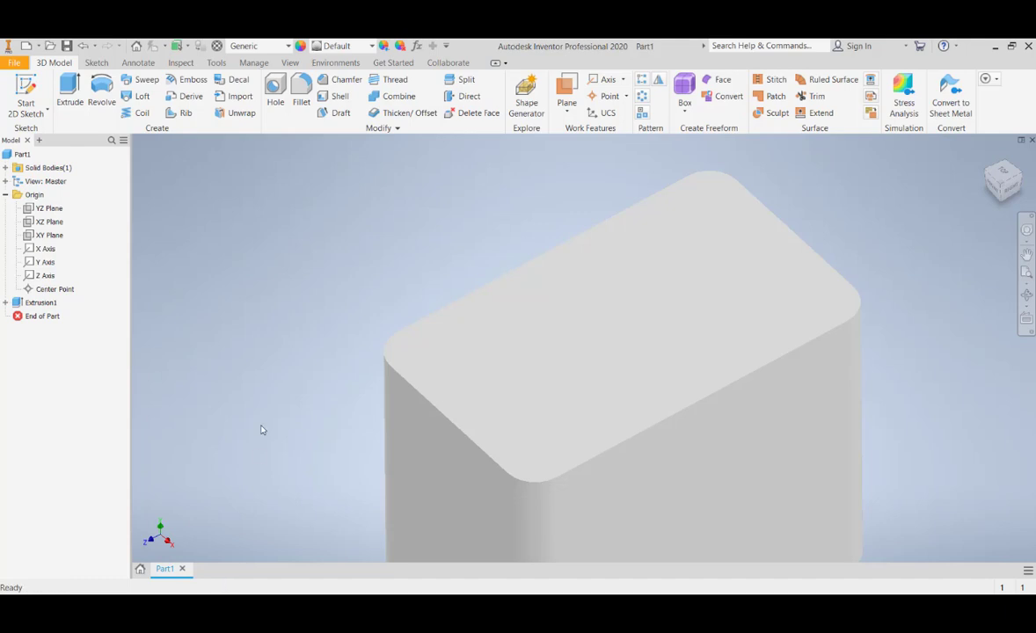
pyautogui.keyDown('shift'); pyautogui.middleClick(336, 391); pyautogui.keyUp('shift')
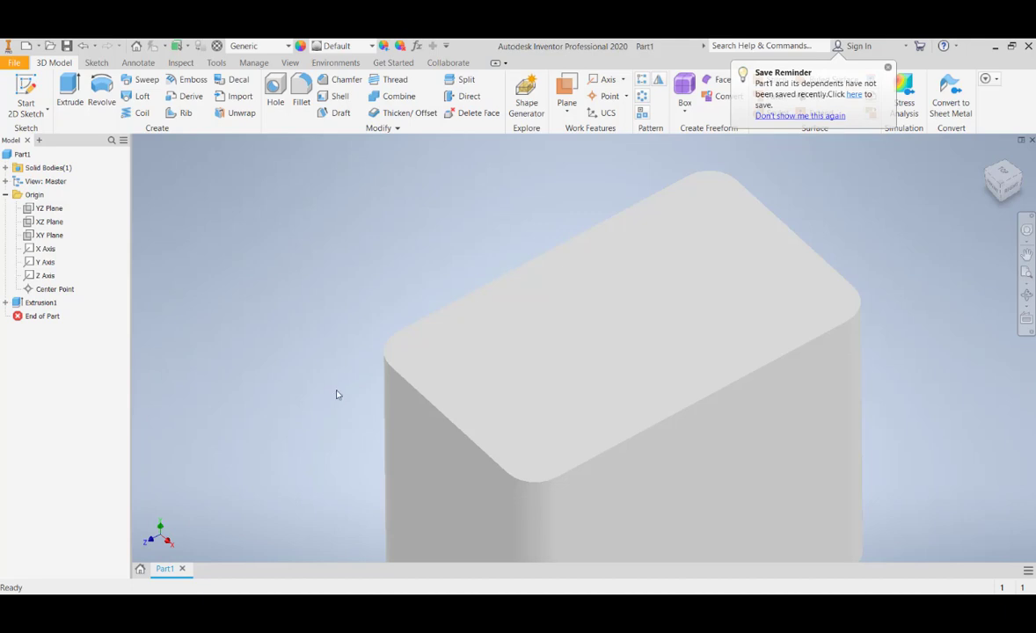
pyautogui.keyDown('shift'); pyautogui.moveTo(336, 391); pyautogui.dragTo(336, 390, button='middle'); pyautogui.keyUp('shift')
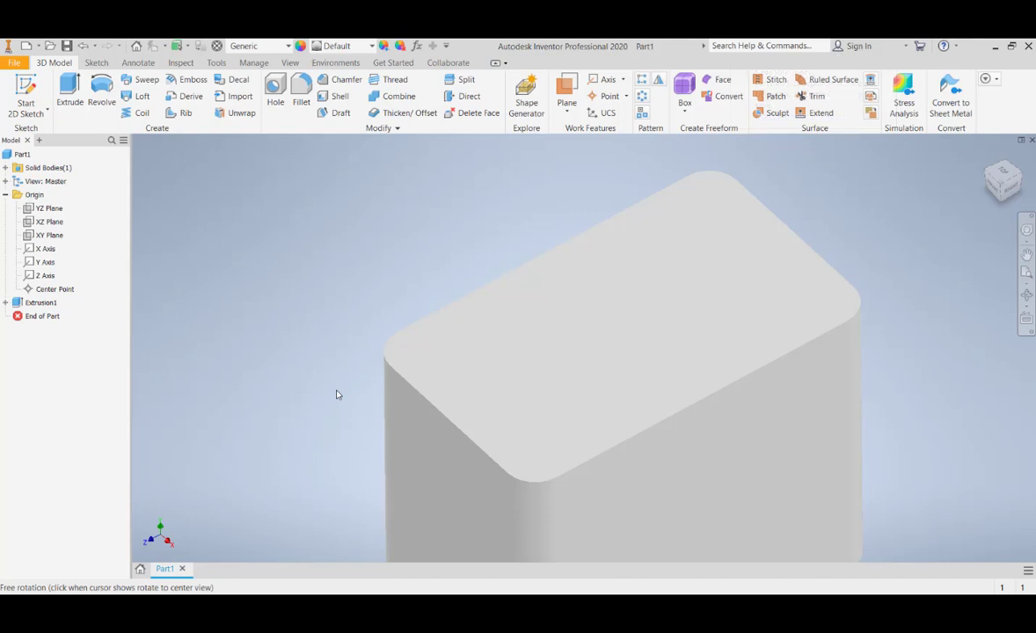
pyautogui.keyDown('shift'); pyautogui.moveTo(337, 395); pyautogui.dragTo(367, 382, button='middle'); pyautogui.keyUp('shift')
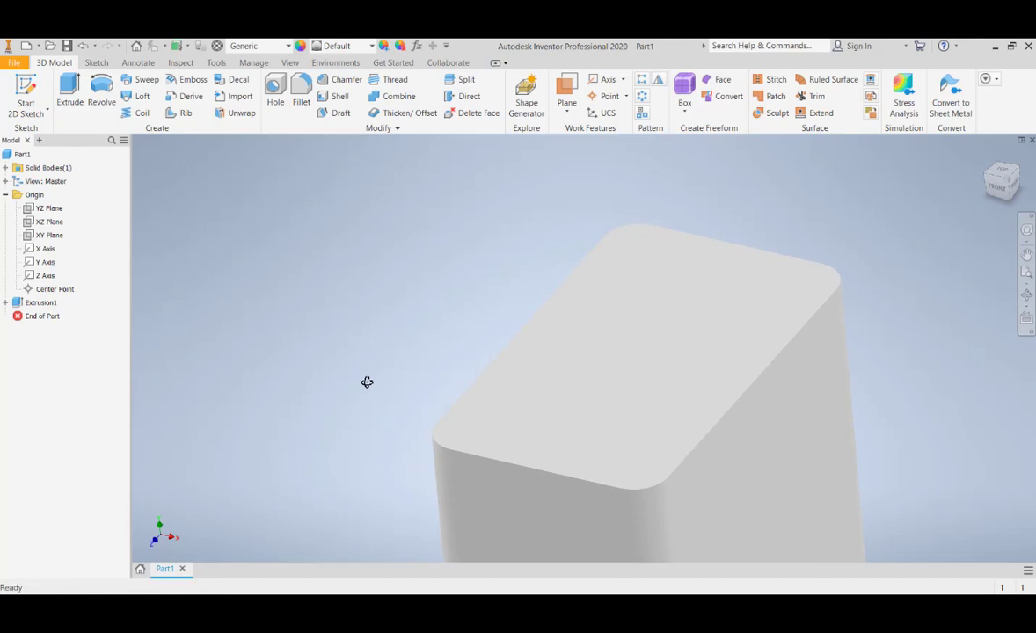
pyautogui.moveTo(418, 367); pyautogui.dragTo(318, 331, button='middle')
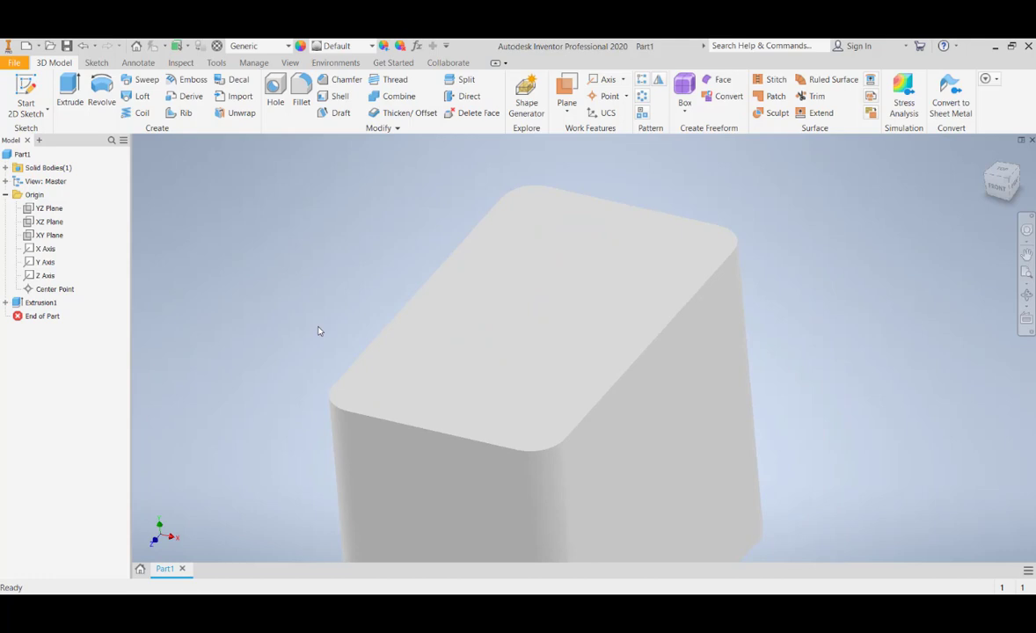
# Try a 2 mm fillet on the block's top and bottom edges using the Loop select mode
pyautogui.click(301, 96)
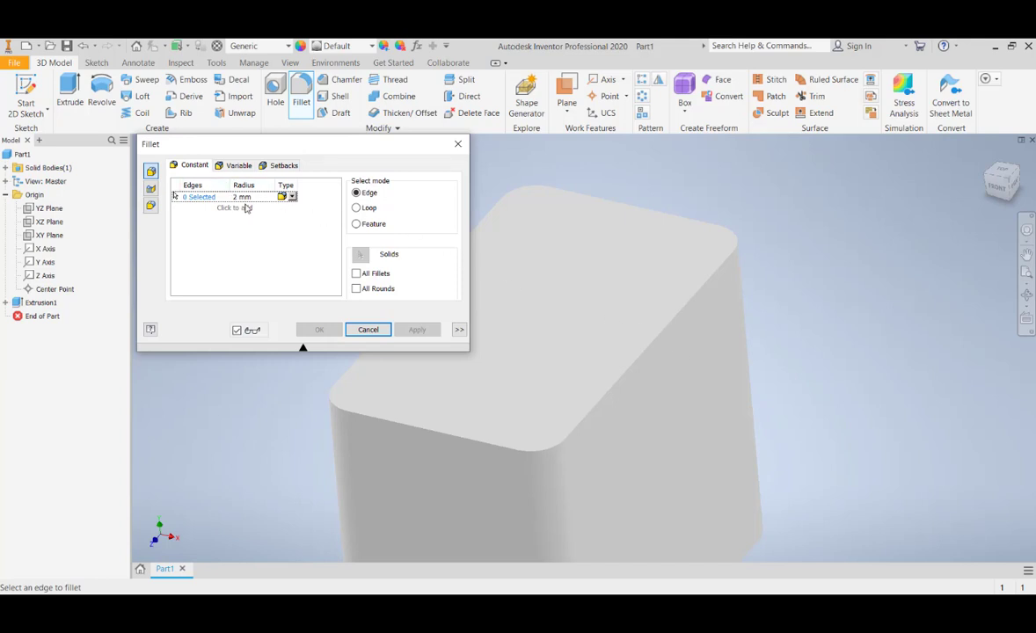
pyautogui.click(357, 208)
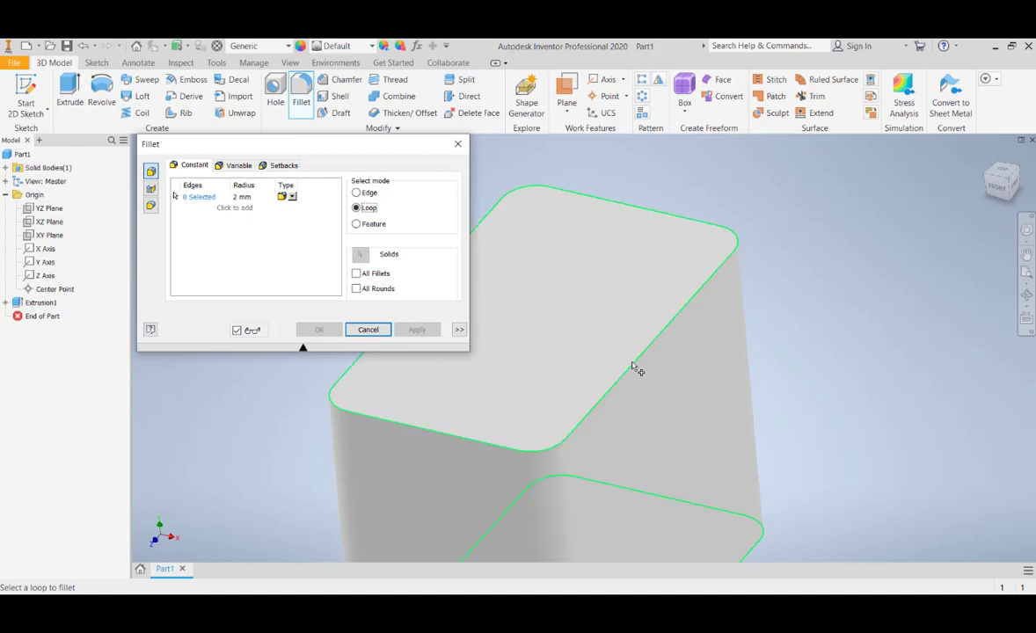
pyautogui.click(544, 392)
pyautogui.moveTo(439, 473); pyautogui.dragTo(581, 289, button='middle')
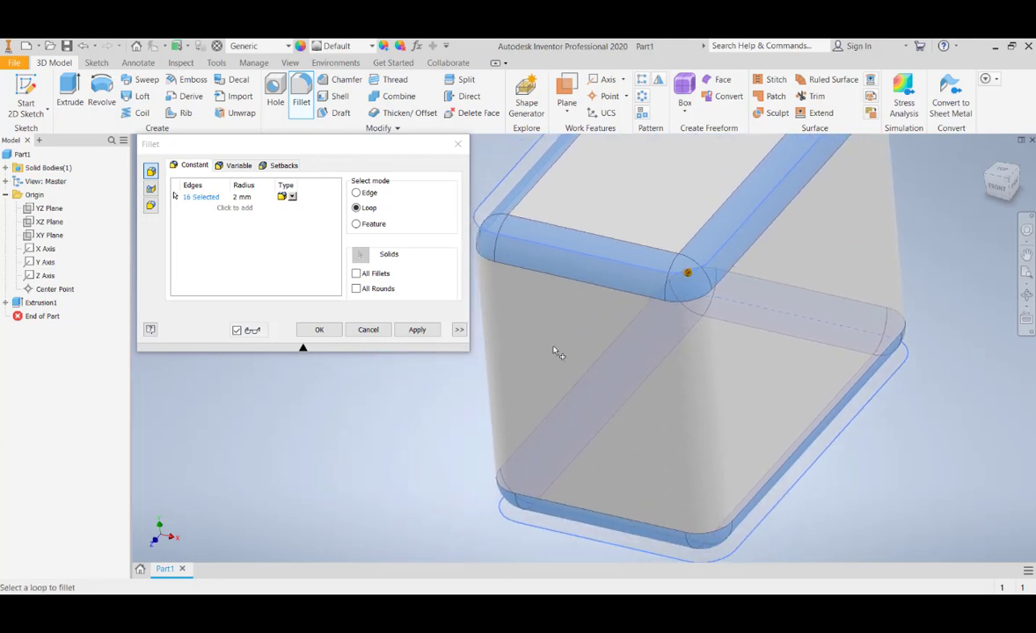
pyautogui.click(356, 194)
pyautogui.moveTo(682, 363); pyautogui.dragTo(639, 411, button='middle')
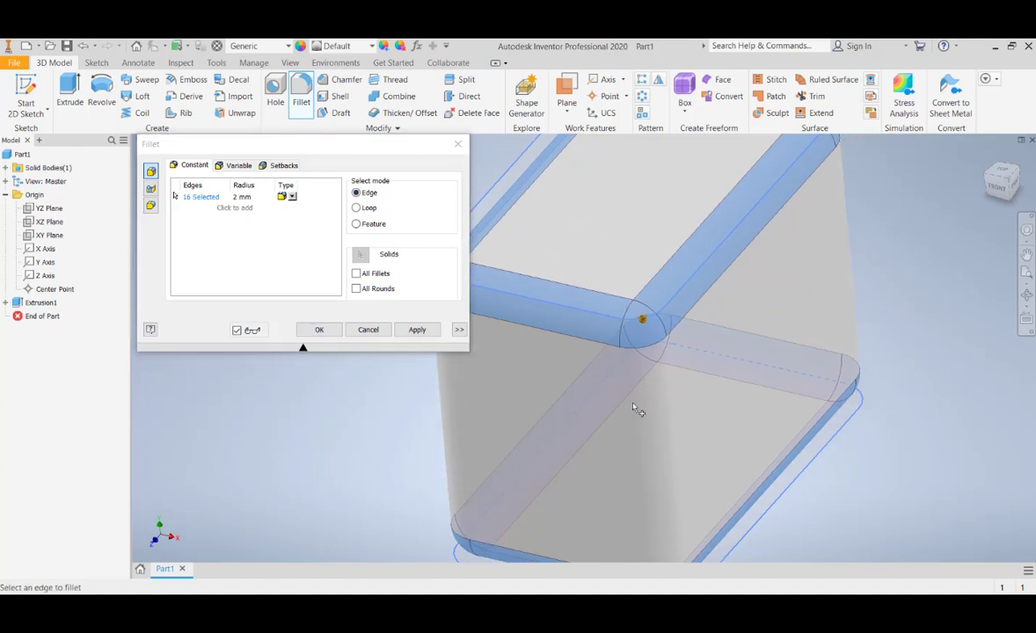
pyautogui.click(319, 330)
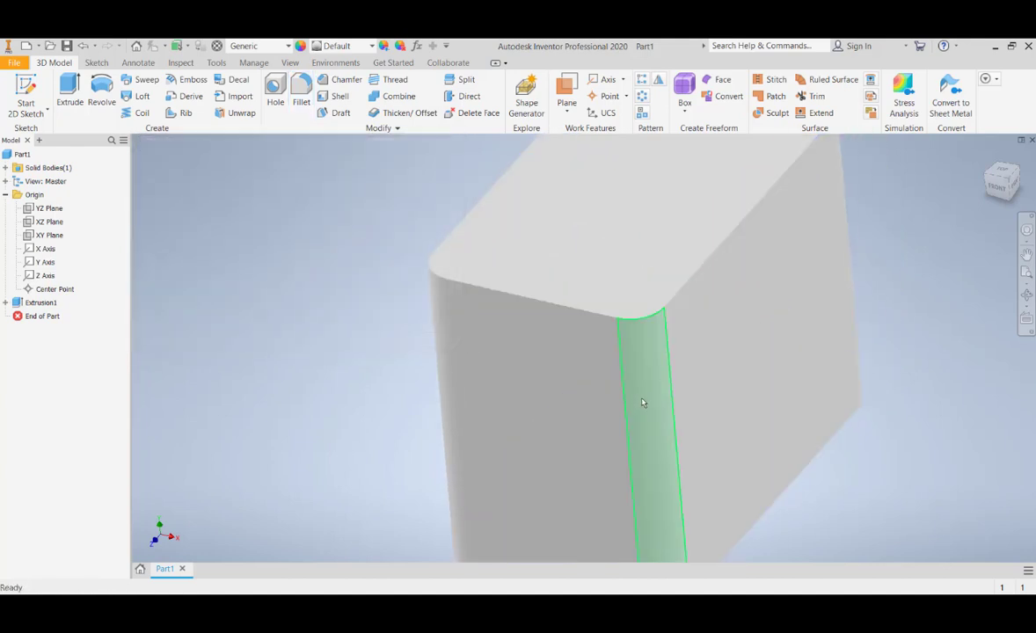
# Try a 2 mm fillet on only the block's top edges with the Edge select mode, and cancel it
pyautogui.click(305, 96)
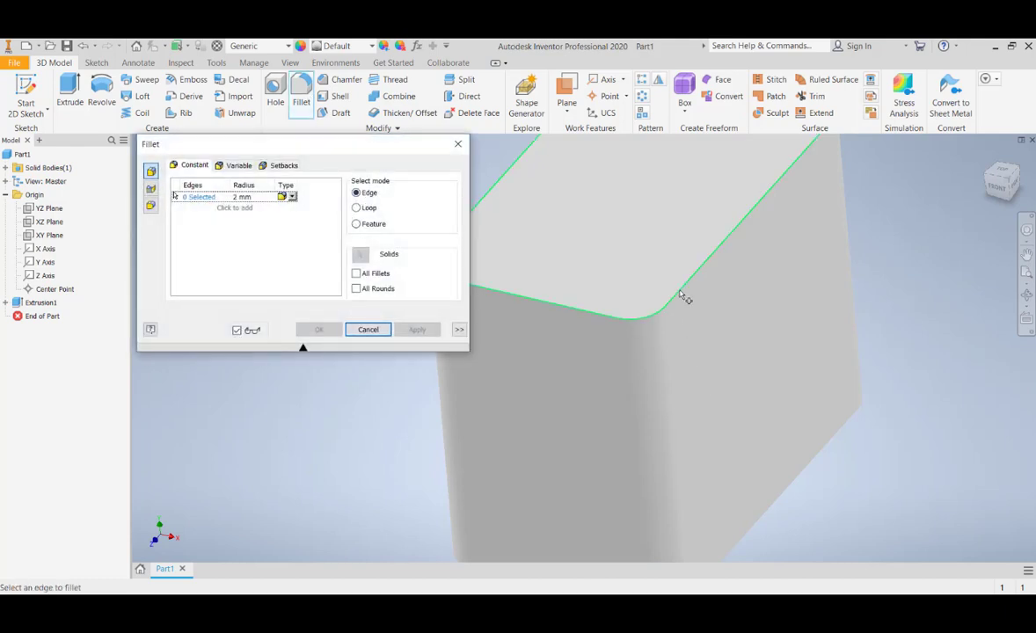
pyautogui.click(626, 271)
pyautogui.scroll(5, 666, 316)
pyautogui.scroll(-3, 664, 338)
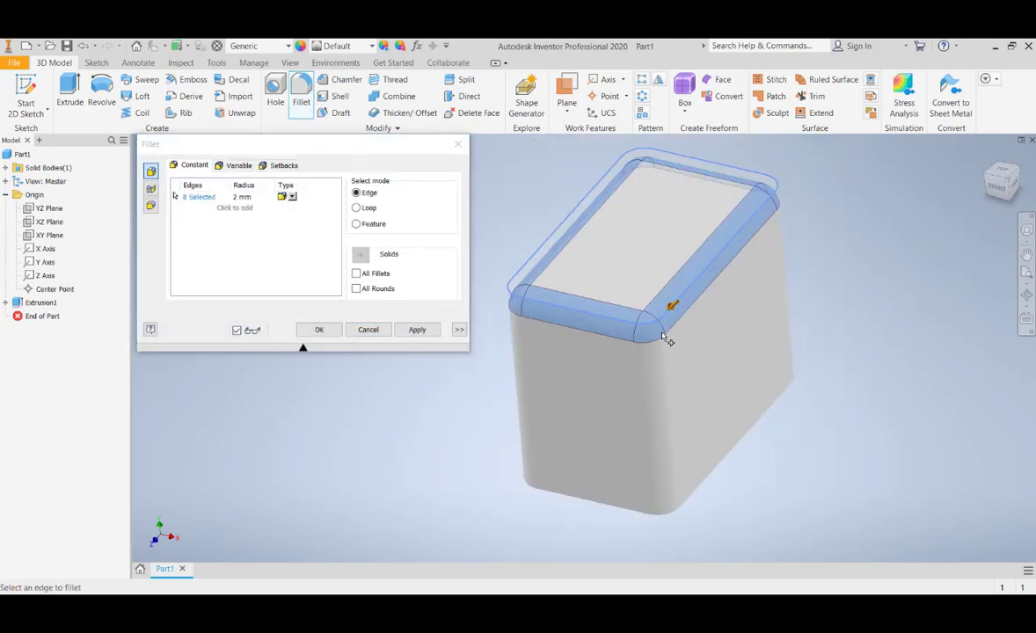
pyautogui.scroll(-2, 667, 339)
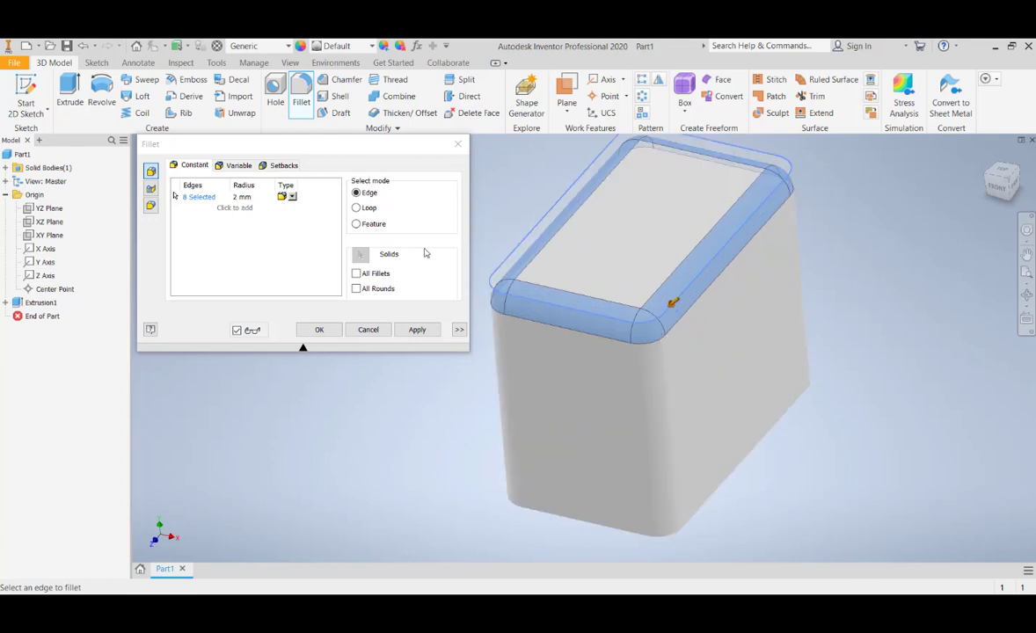
pyautogui.click(356, 208)
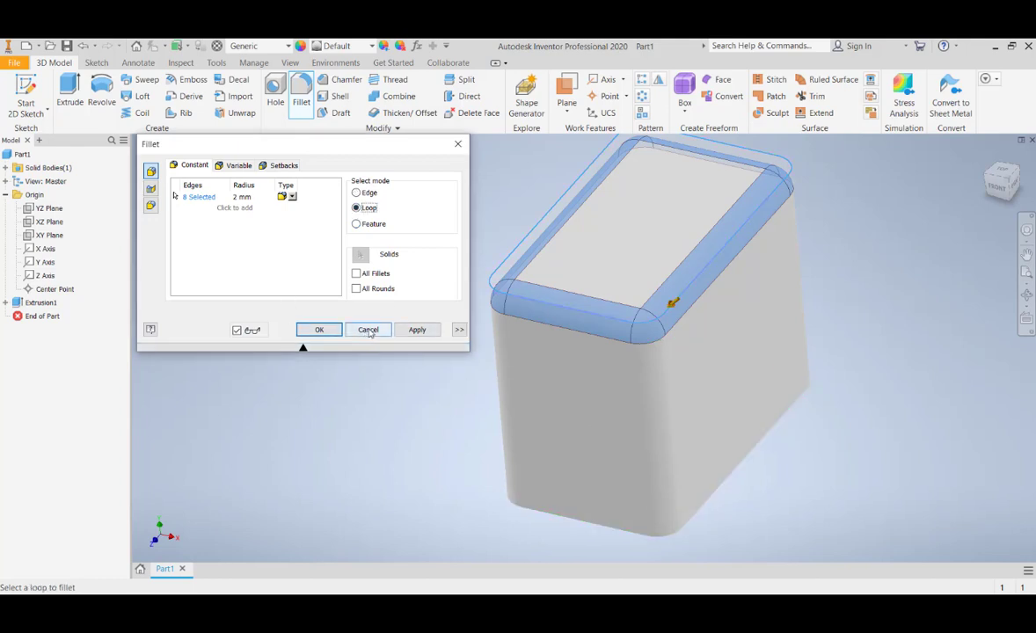
pyautogui.click(368, 331)
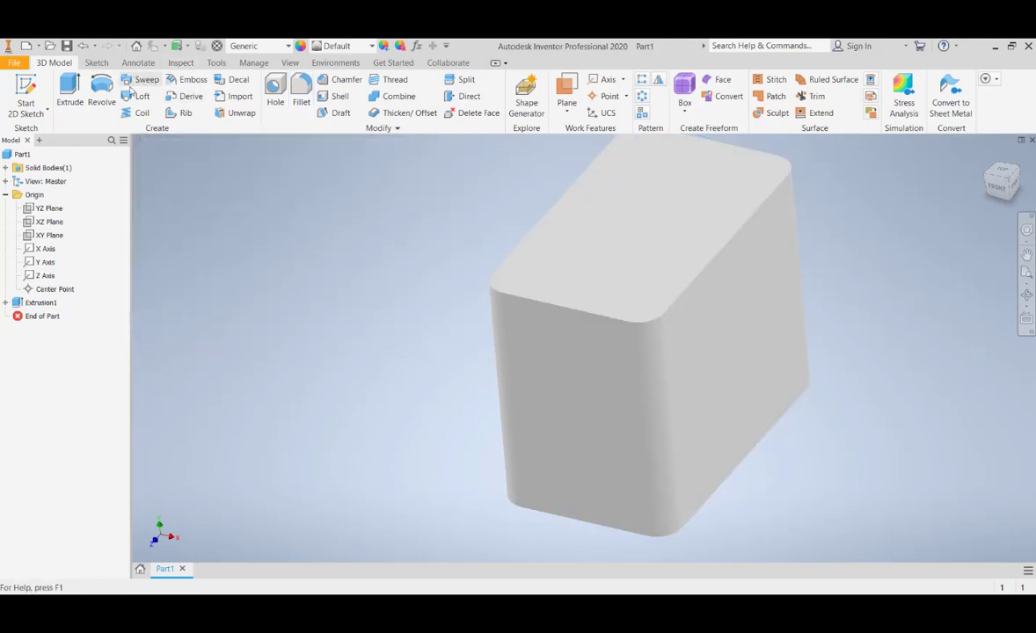
# Try the Loop select mode again for a 2 mm fillet and examine its preview around the block
pyautogui.click(301, 92)
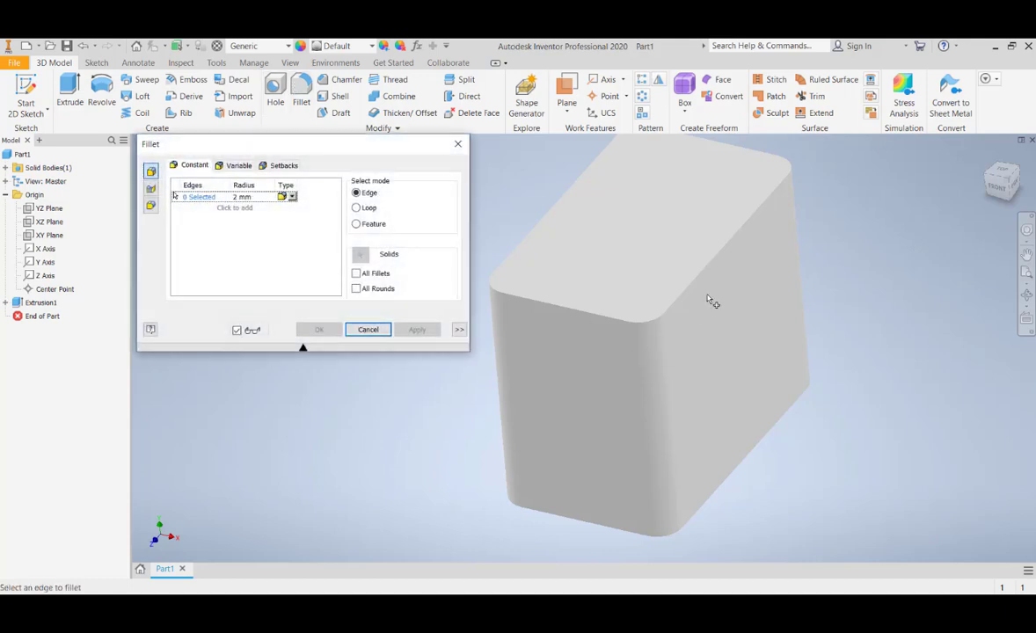
pyautogui.click(358, 208)
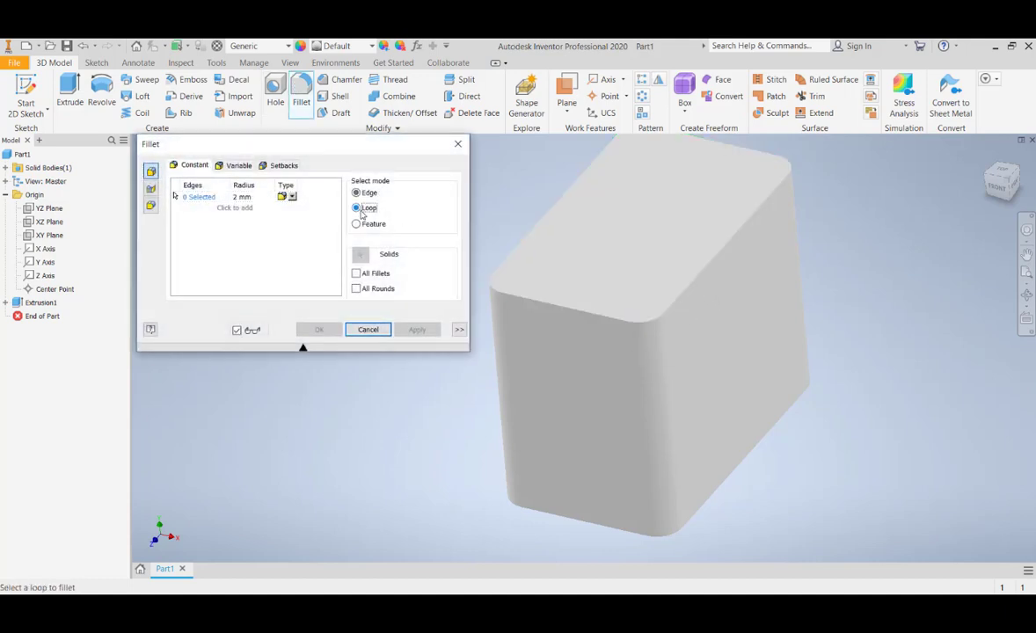
pyautogui.click(717, 259)
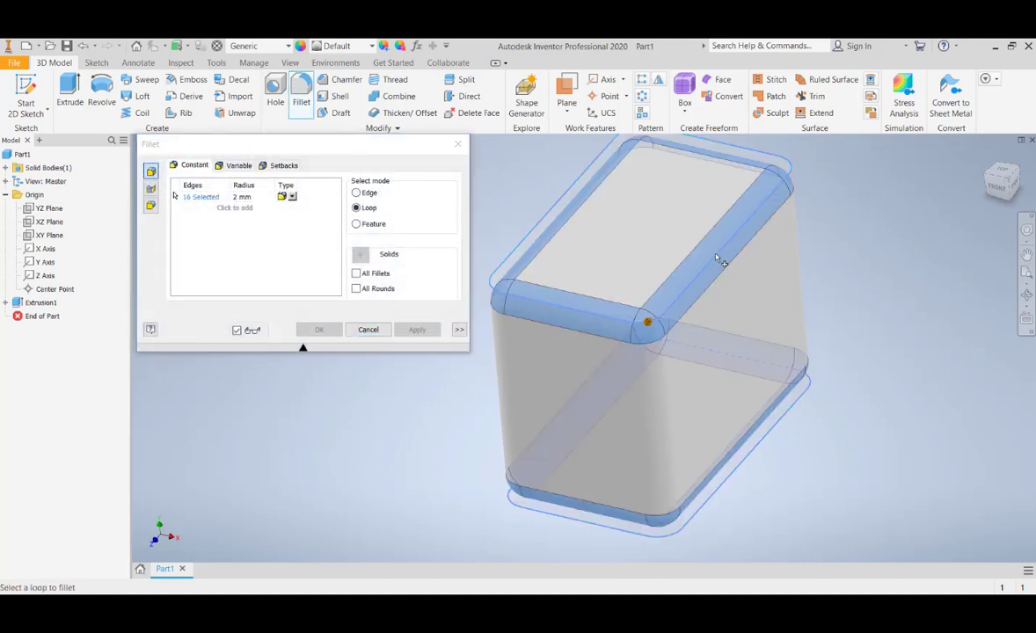
pyautogui.keyDown('shift'); pyautogui.moveTo(674, 506); pyautogui.dragTo(770, 328, button='middle'); pyautogui.keyUp('shift')
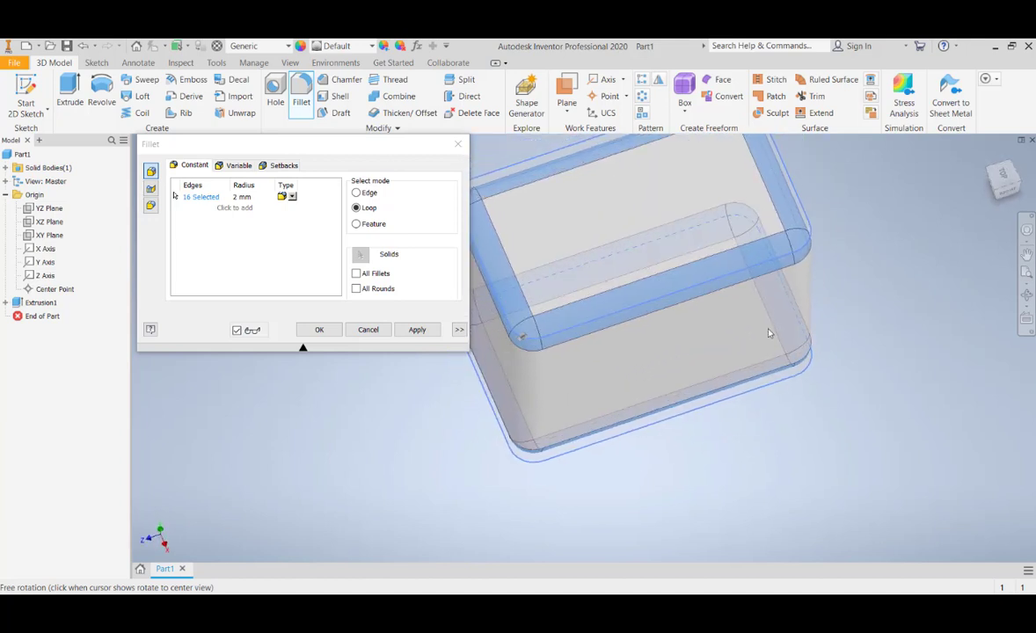
# Apply a 2 mm fillet to the block's top and bottom perimeter edges using the Edge select mode
pyautogui.keyDown('shift'); pyautogui.moveTo(412, 440); pyautogui.dragTo(430, 418, button='middle'); pyautogui.keyUp('shift')
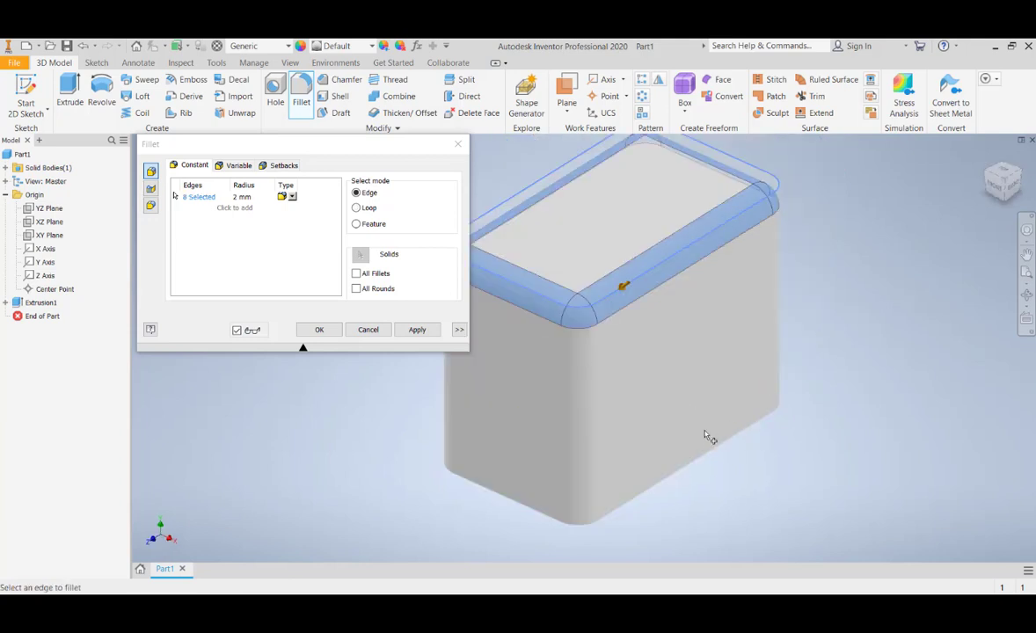
pyautogui.click(709, 453)
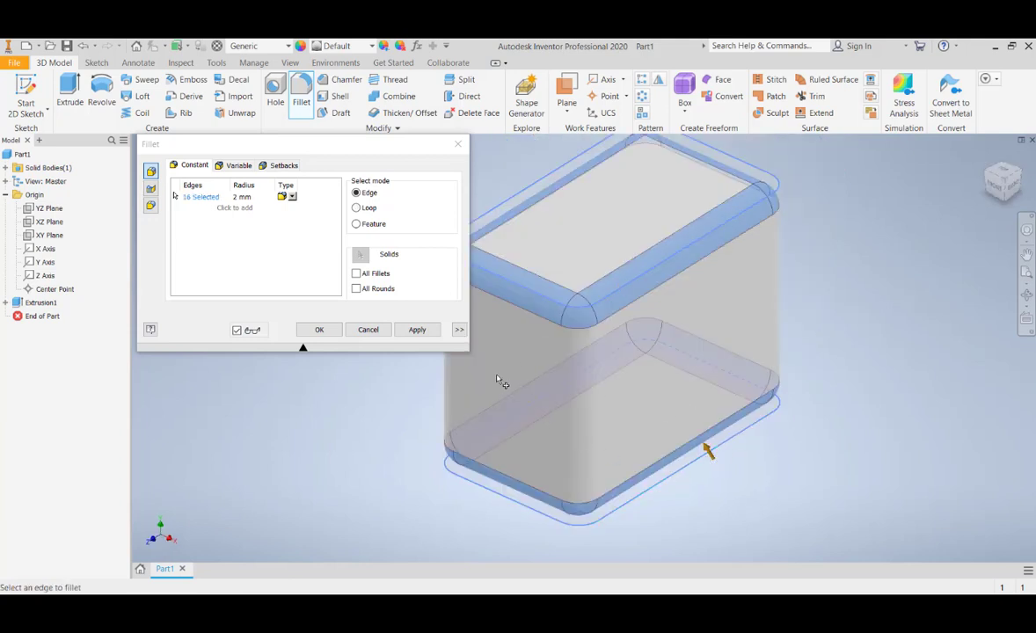
pyautogui.click(416, 330)
pyautogui.click(368, 330)
# Change the model's visual style to a shaded display with visible and hidden edges
pyautogui.keyDown('shift'); pyautogui.moveTo(576, 441); pyautogui.dragTo(545, 432, button='middle'); pyautogui.keyUp('shift')
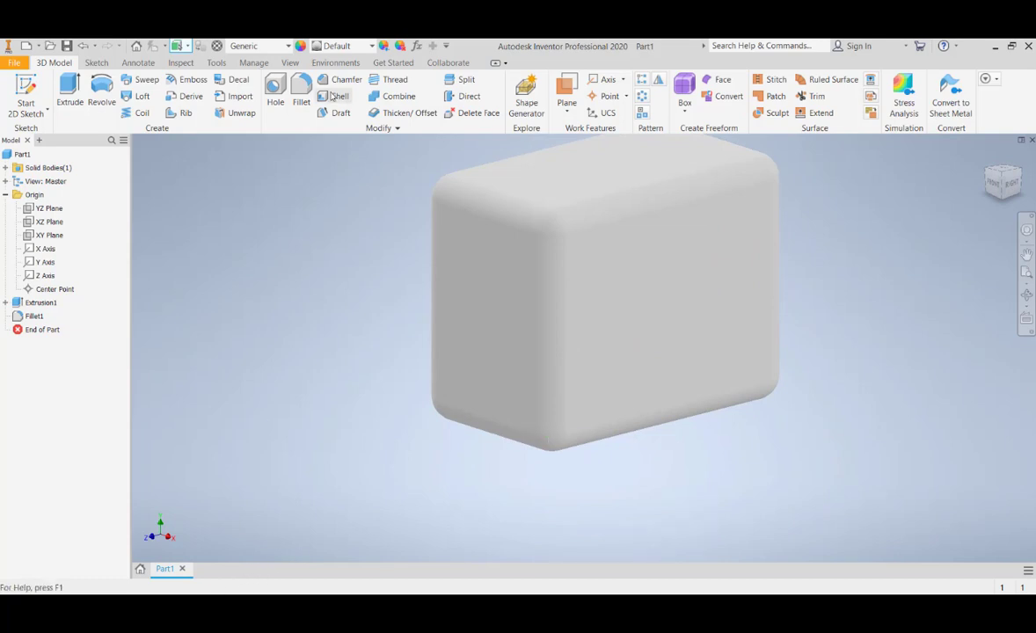
pyautogui.click(289, 63)
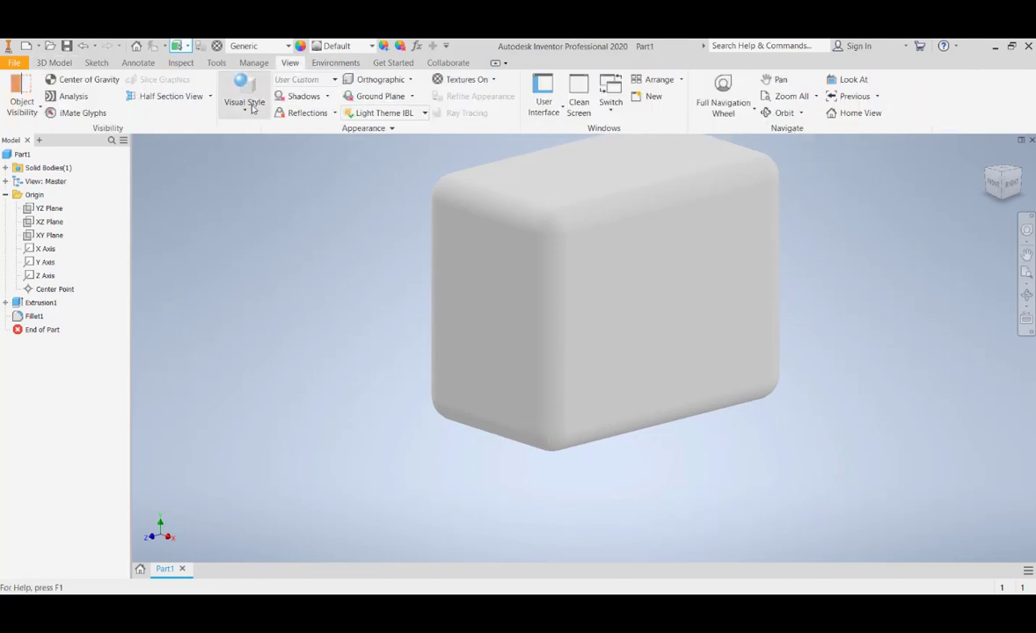
pyautogui.click(244, 94)
pyautogui.click(281, 228)
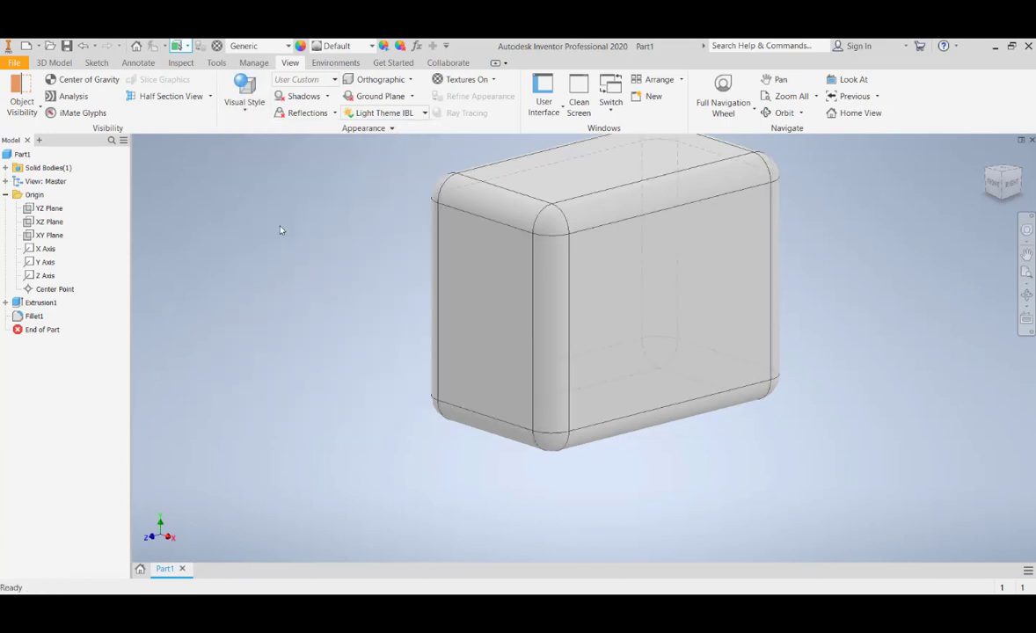
# Set the radius of the top and bottom edge fillet to 3 mm
pyautogui.moveTo(716, 264)
pyautogui.keyDown('shift'); pyautogui.mouseDown(button='middle')
pyautogui.moveTo(714, 280)
pyautogui.moveTo(758, 279)
pyautogui.moveTo(680, 272)
pyautogui.moveTo(664, 314)
pyautogui.mouseUp(button='middle'); pyautogui.keyUp('shift')
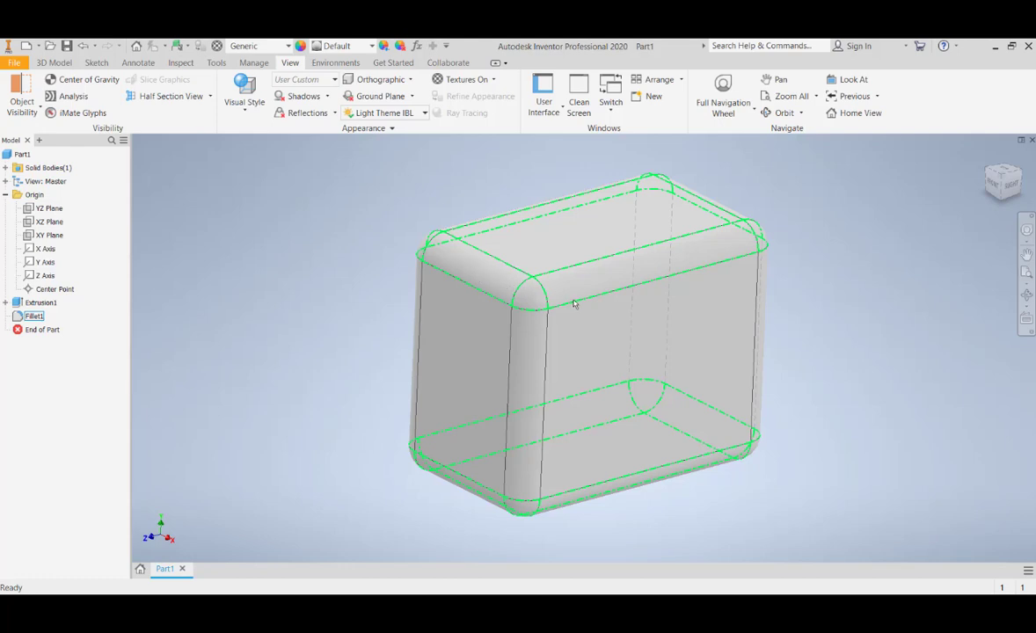
pyautogui.doubleClick(492, 274)
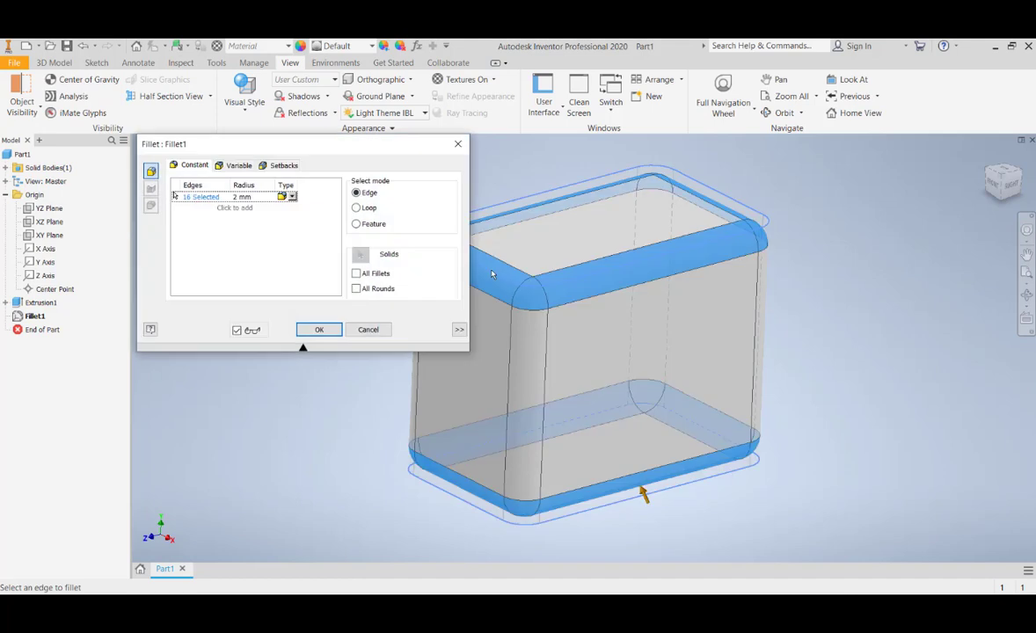
pyautogui.click(244, 196)
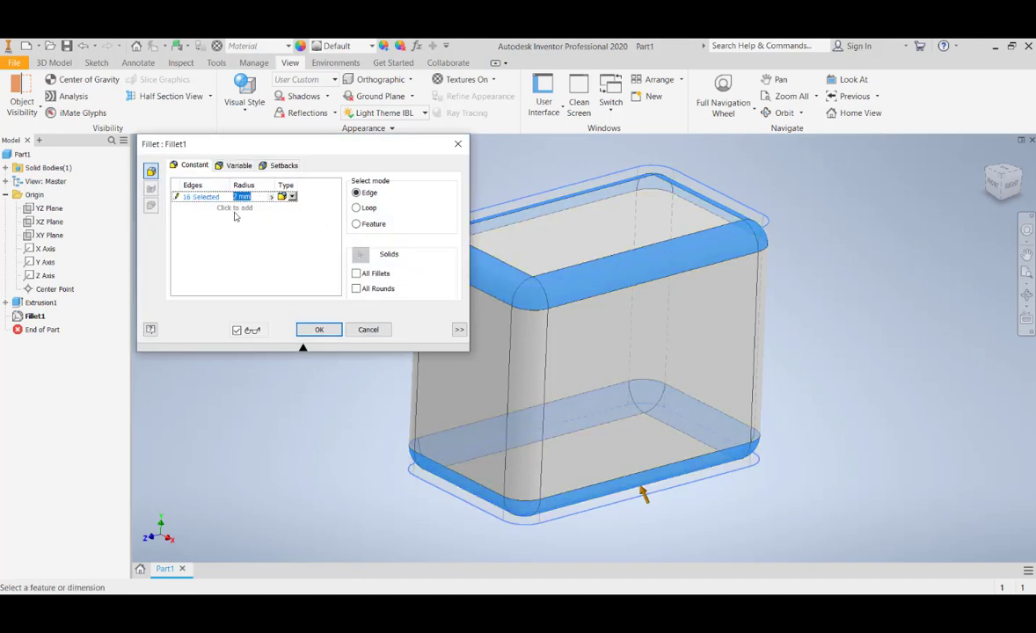
pyautogui.write('3')
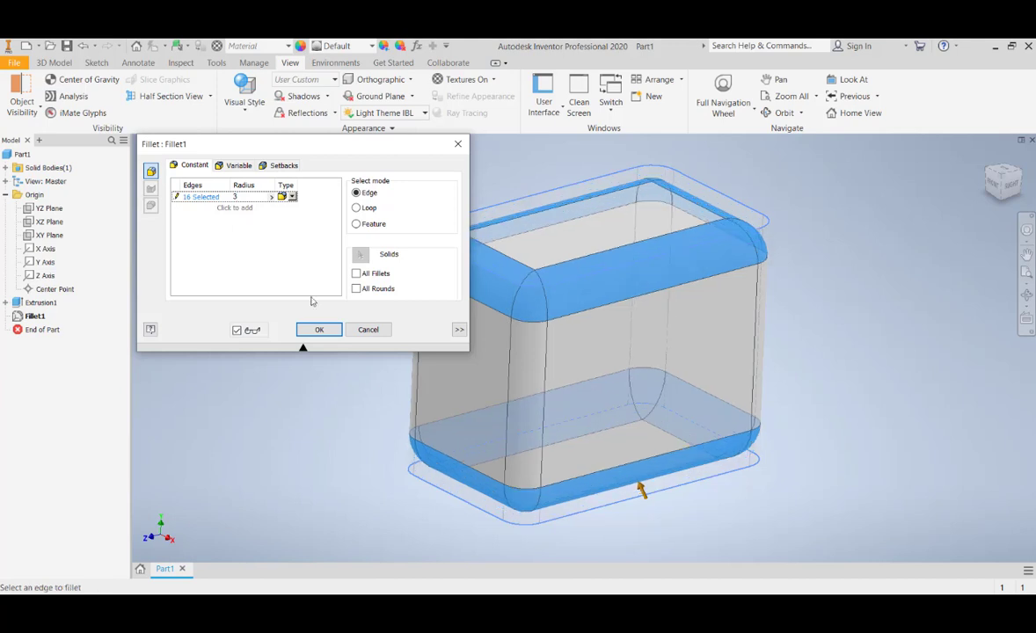
pyautogui.click(321, 332)
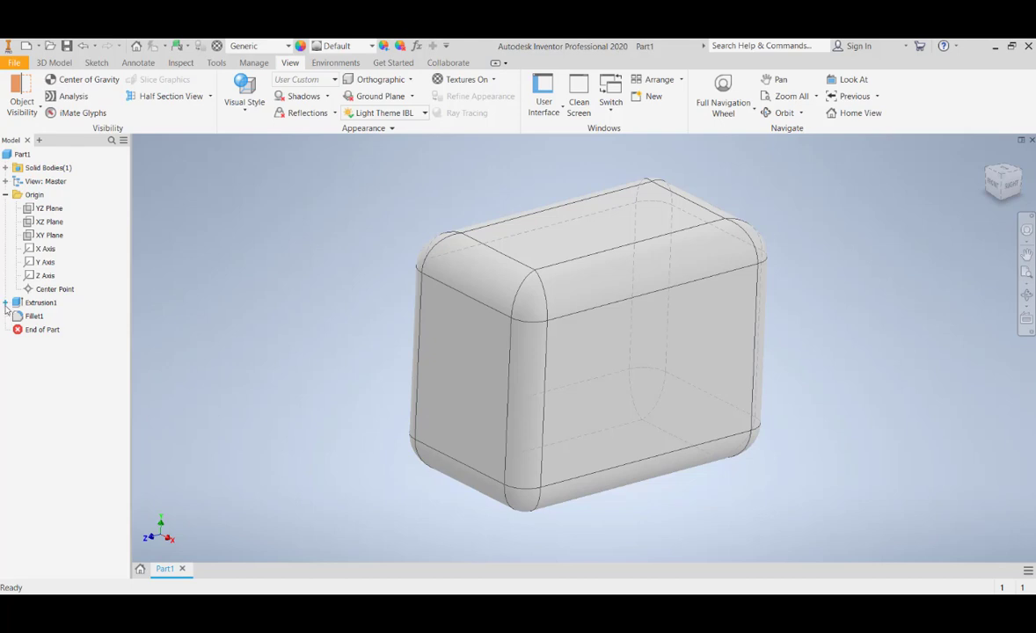
# Reveal the sketch under the extrusion in the model tree, and review the fillet's settings without changing them
pyautogui.click(5, 303)
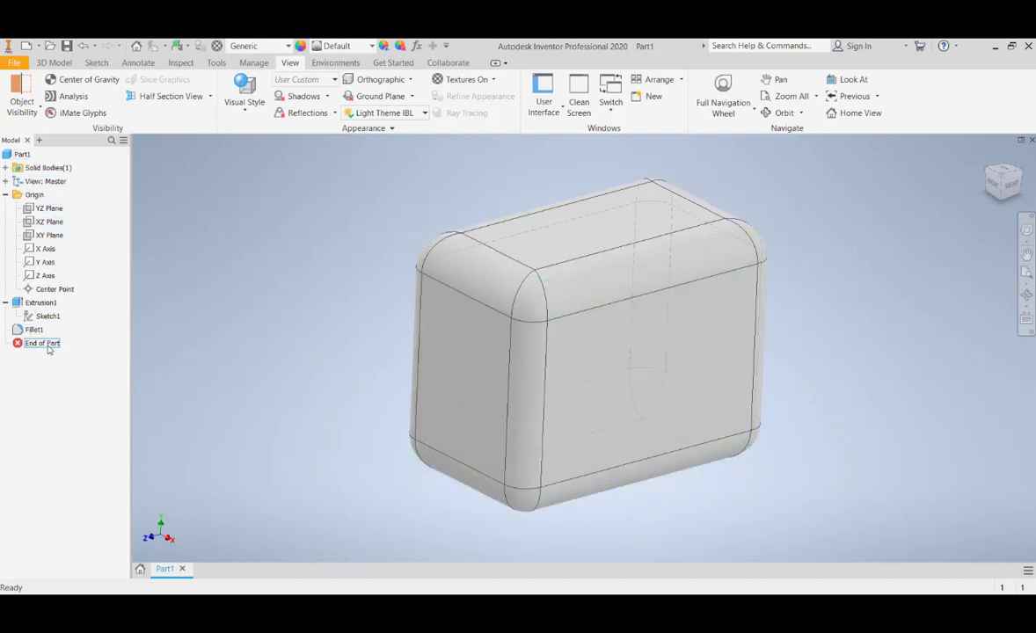
pyautogui.doubleClick(33, 330)
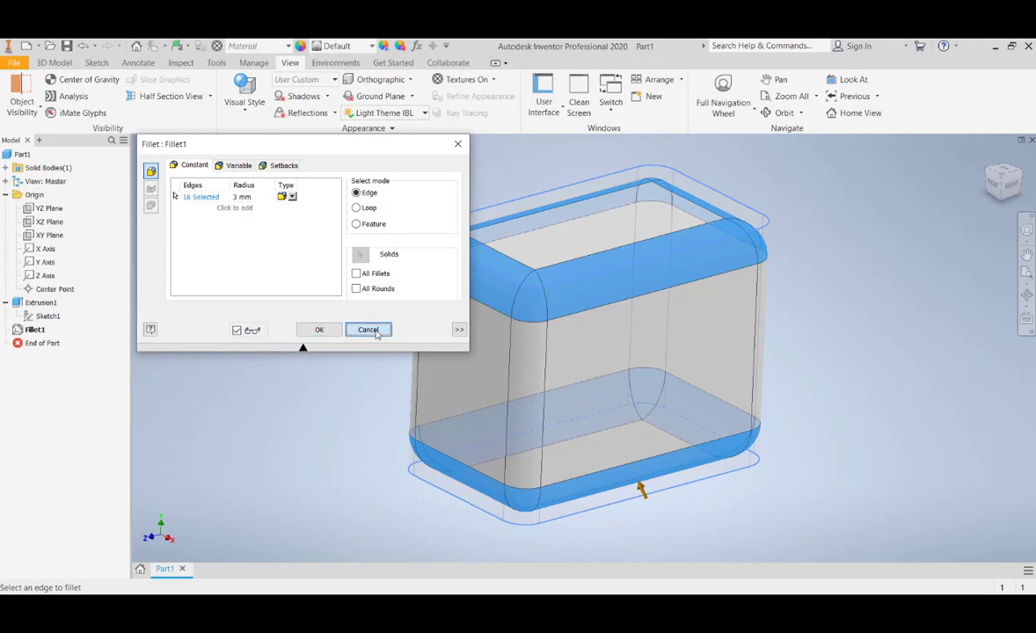
pyautogui.click(366, 330)
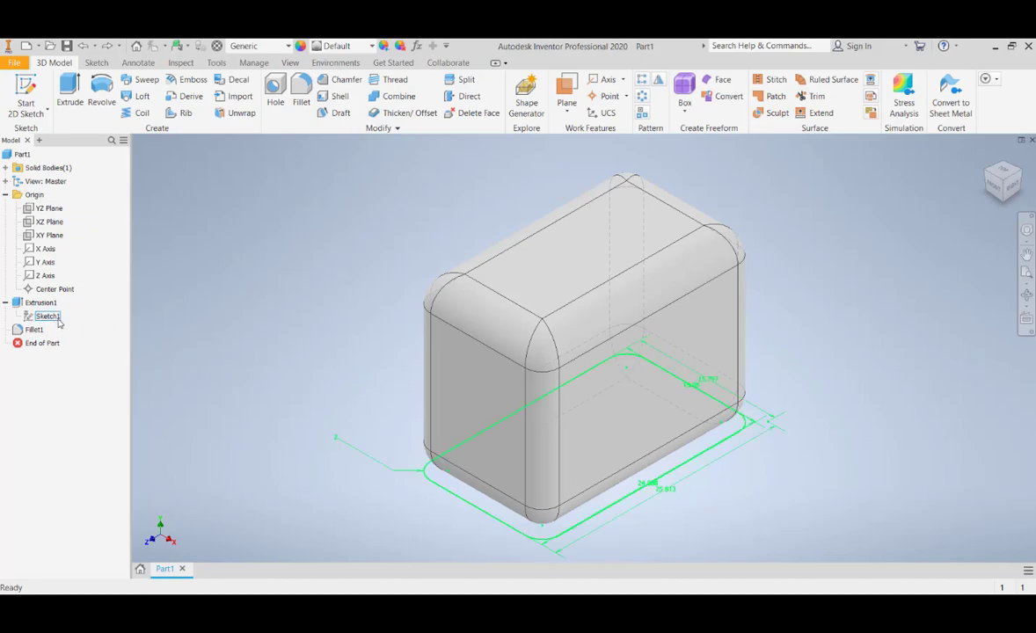
# Edit the sketch under the extrusion, turn the view sideways, and set the corner radius dimension to 4 mm
pyautogui.doubleClick(51, 317)
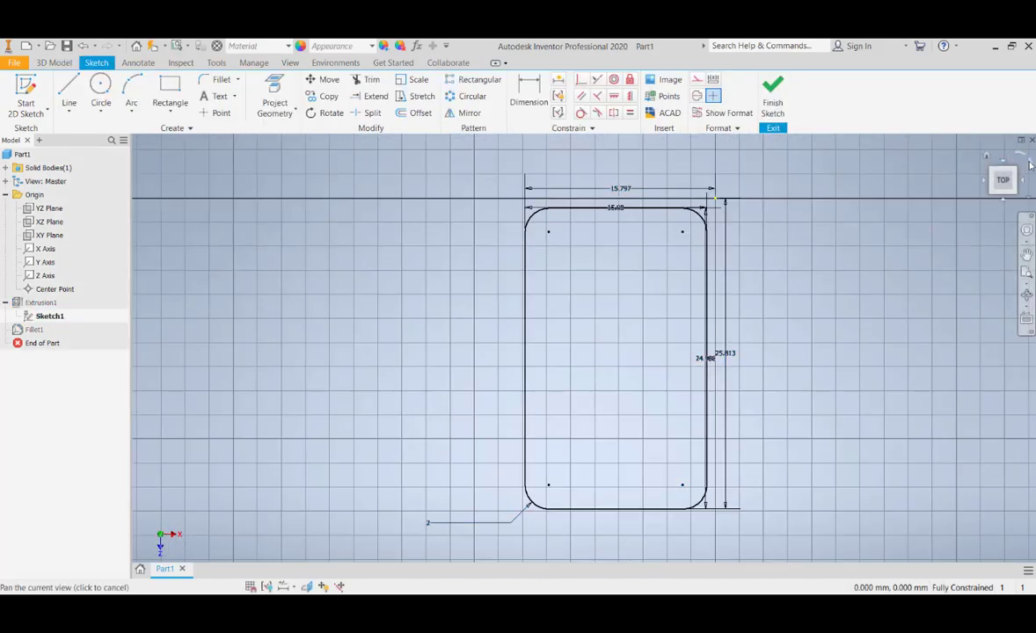
pyautogui.click(1030, 163)
pyautogui.scroll(-6, 472, 233)
pyautogui.scroll(7, 471, 233)
pyautogui.moveTo(426, 259); pyautogui.dragTo(370, 266, button='middle')
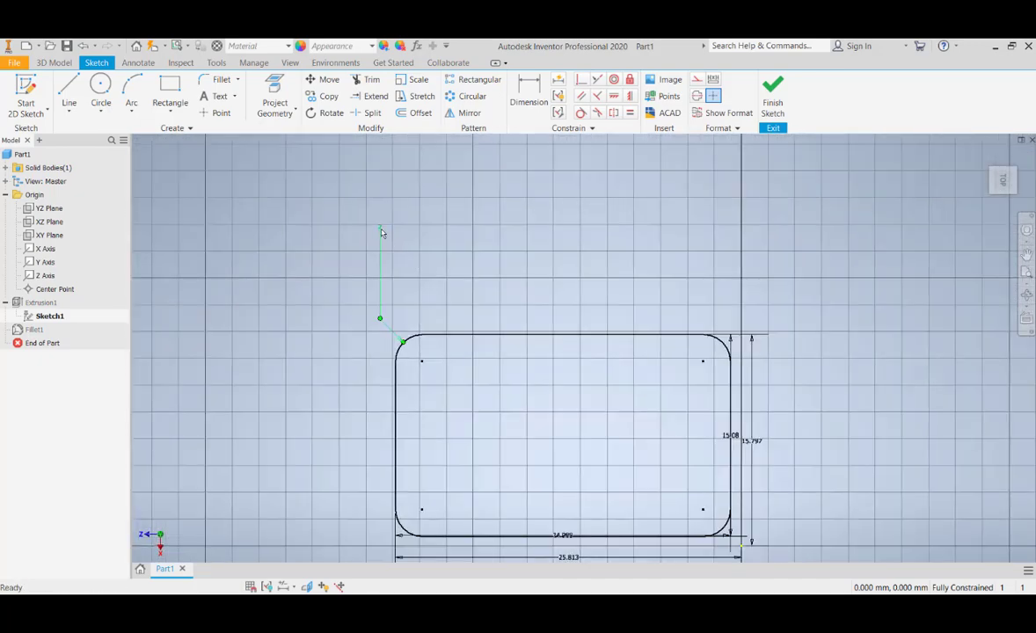
pyautogui.doubleClick(380, 232)
pyautogui.write('4')
pyautogui.press('Return')
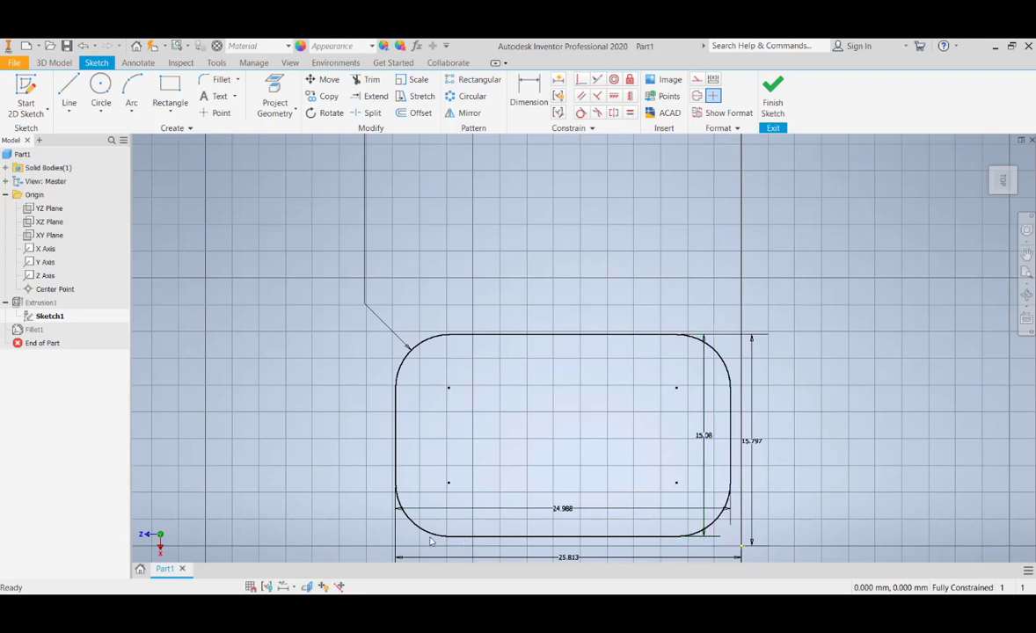
# Show all constraints in the rounded rectangle sketch
pyautogui.scroll(5, 529, 440)
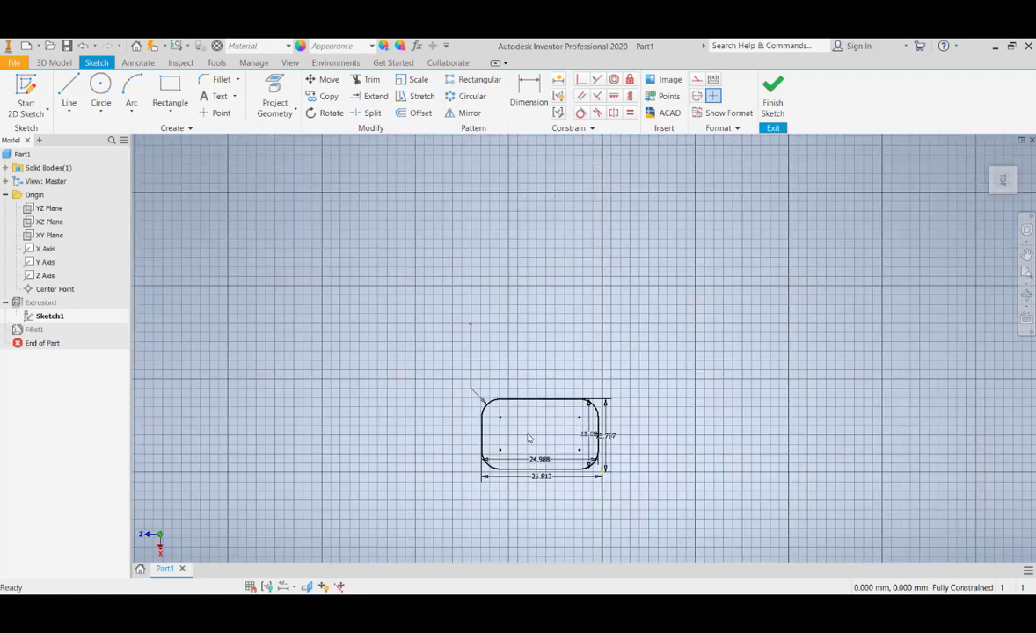
pyautogui.scroll(-3, 528, 438)
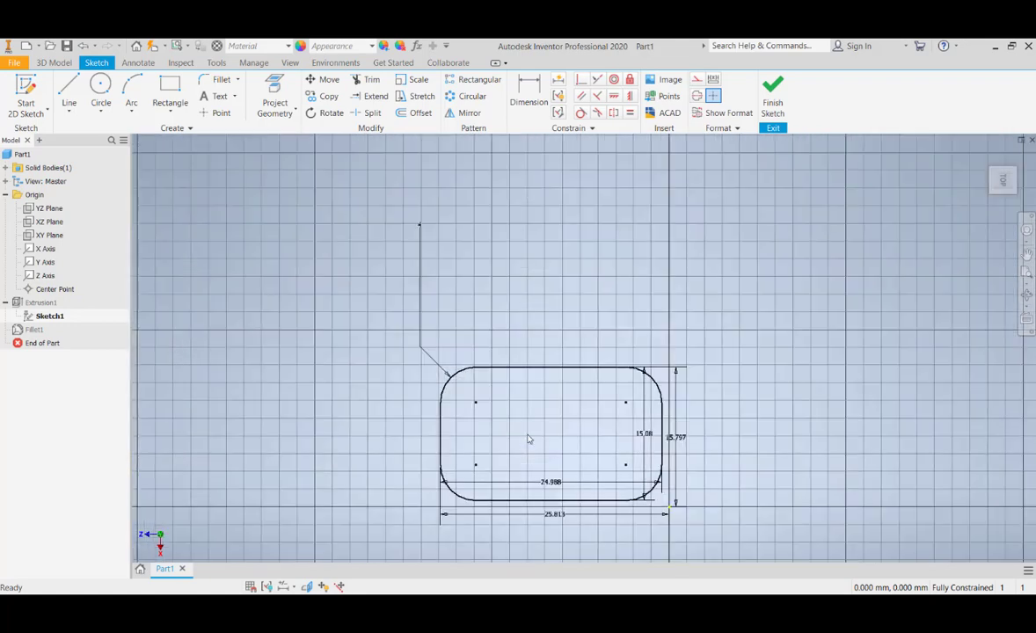
pyautogui.click(656, 385)
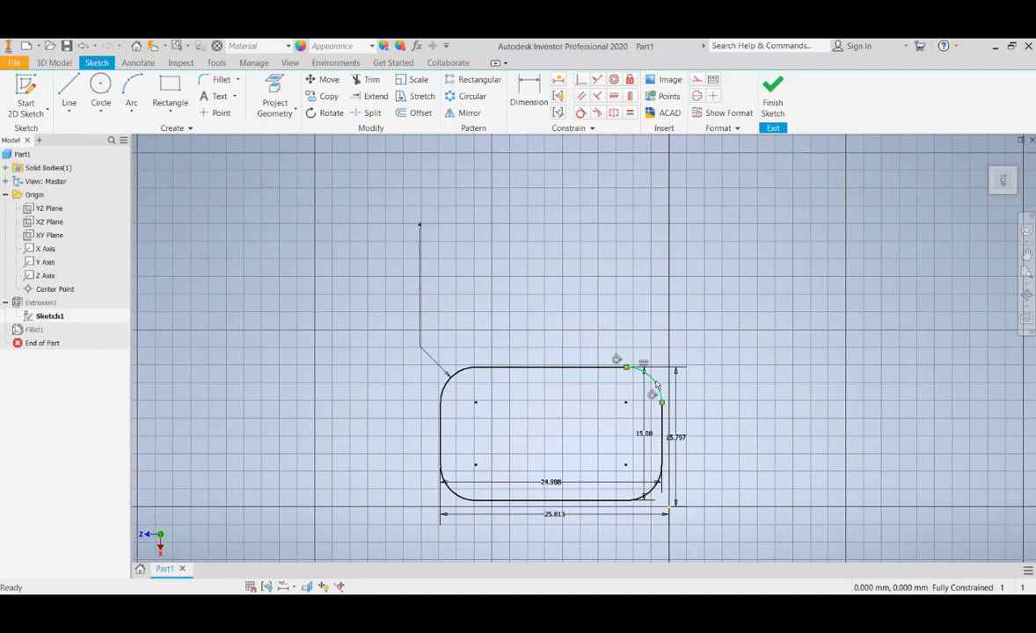
pyautogui.rightClick(655, 384)
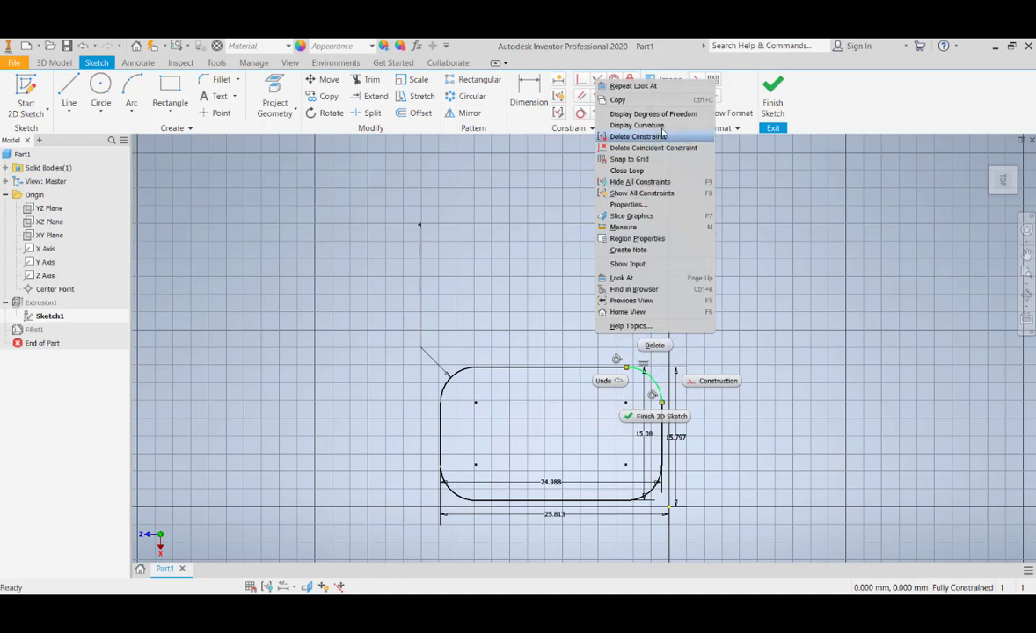
pyautogui.click(646, 193)
# Examine the constraints around the rounded rectangle, especially the equal constraints linking the corner arcs
pyautogui.scroll(-5, 673, 387)
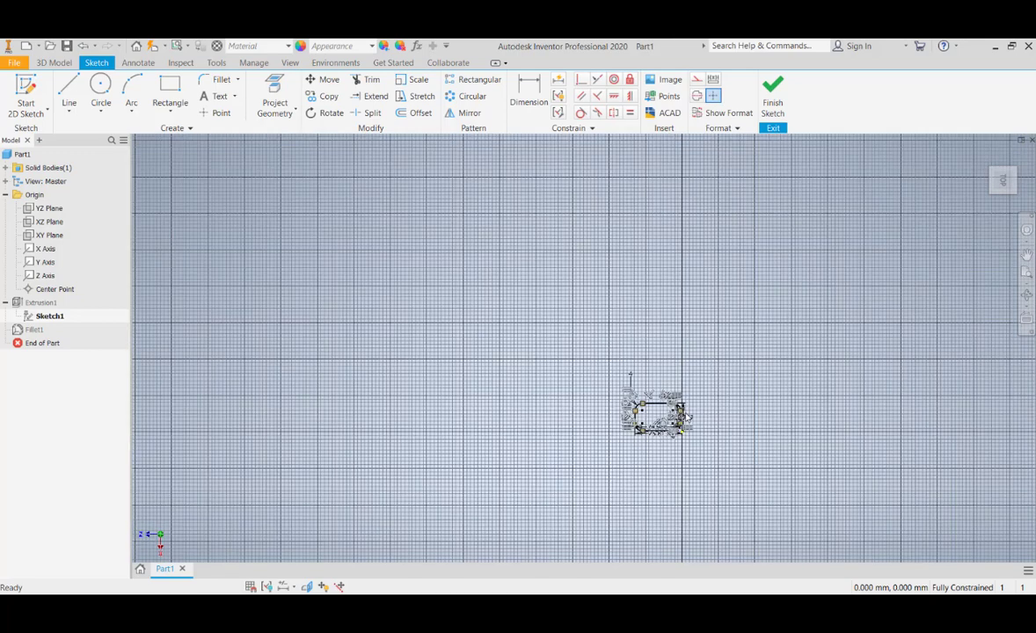
pyautogui.scroll(6, 731, 412)
pyautogui.moveTo(577, 371); pyautogui.dragTo(583, 347, button='middle')
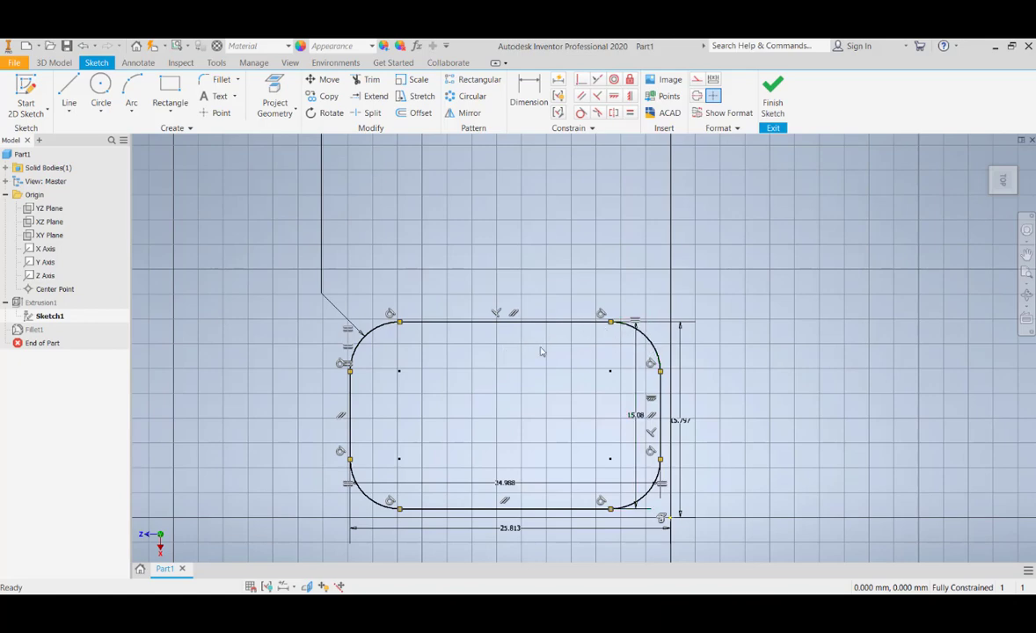
pyautogui.moveTo(552, 346); pyautogui.dragTo(535, 373, button='middle')
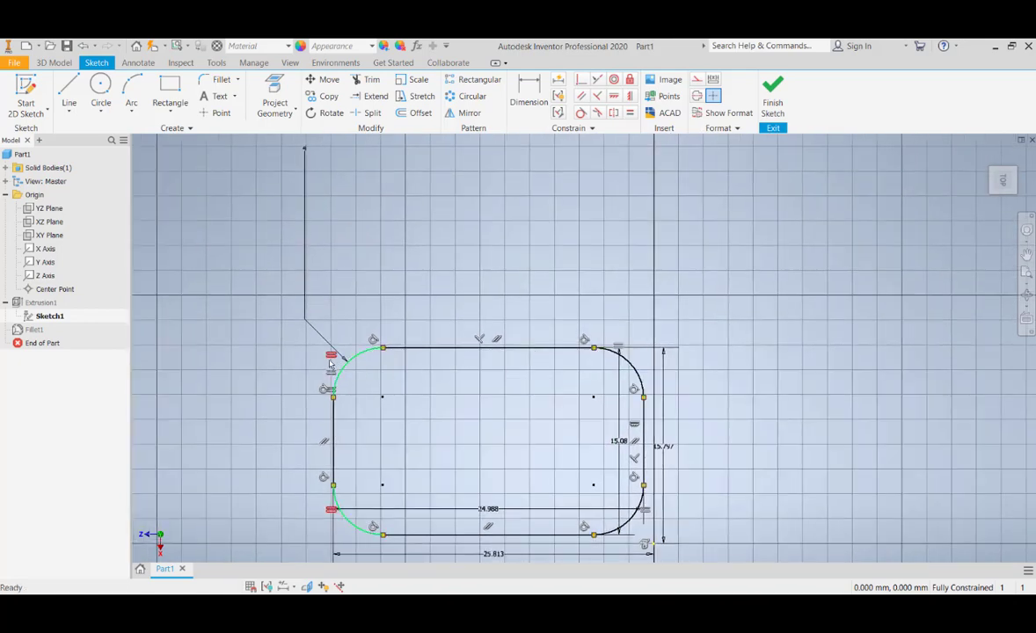
pyautogui.scroll(3, 339, 316)
pyautogui.scroll(-4, 340, 317)
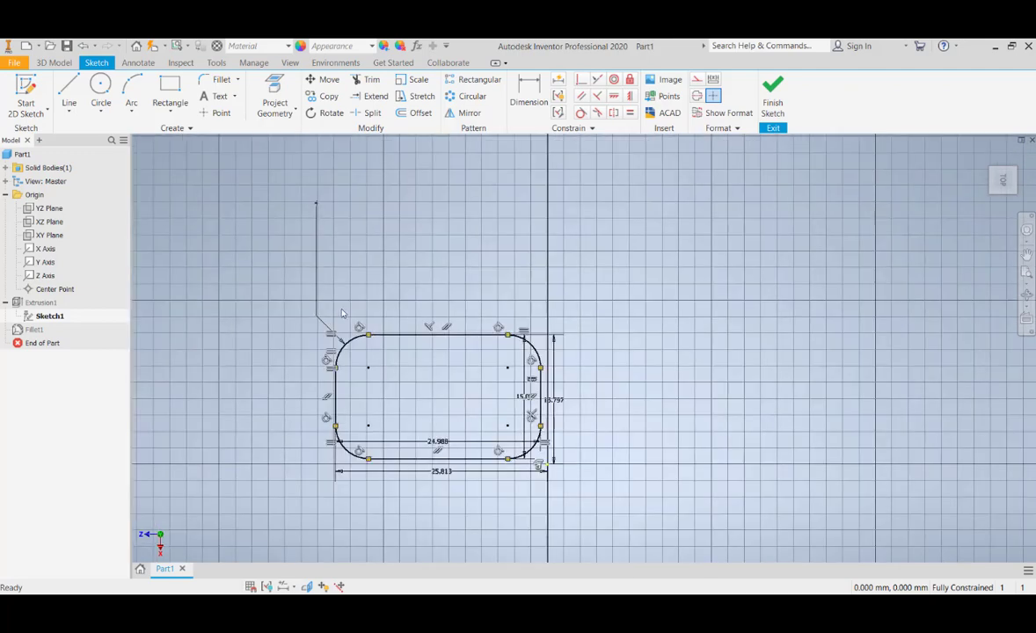
pyautogui.scroll(3, 332, 343)
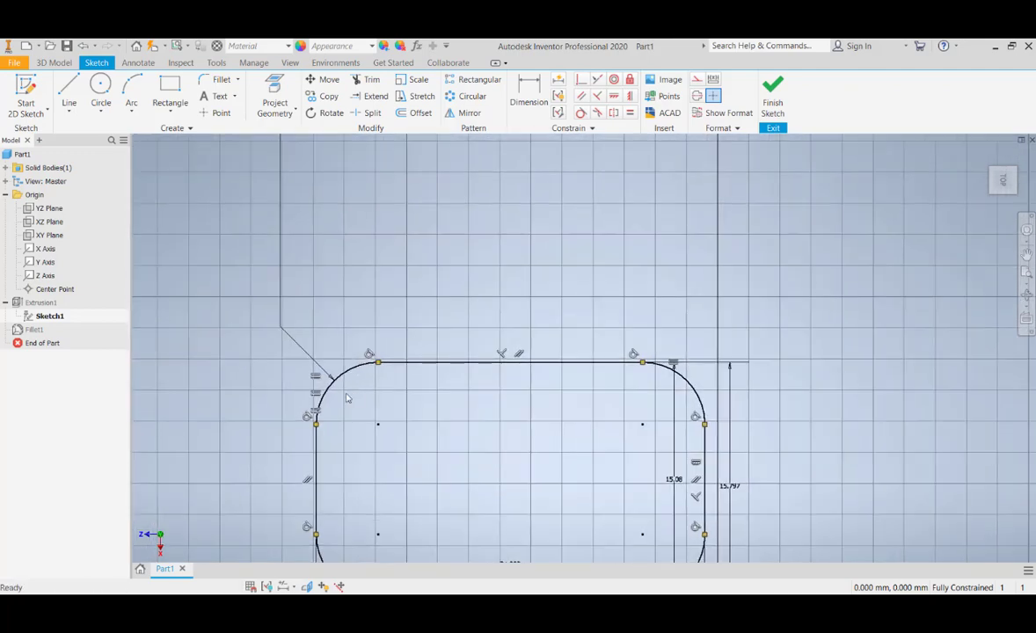
pyautogui.scroll(-2, 346, 398)
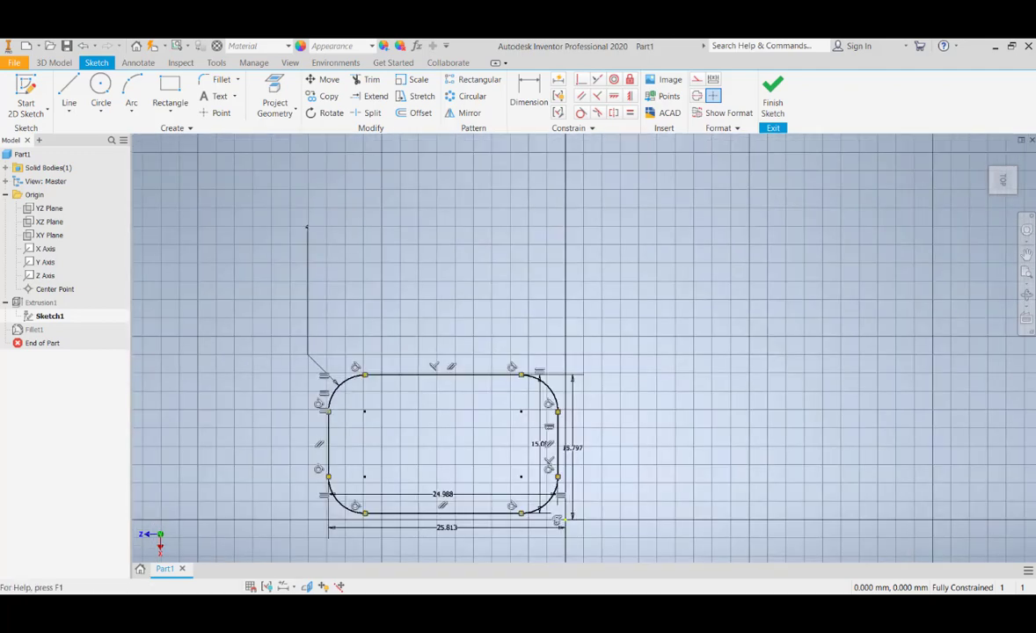
pyautogui.scroll(-7, 409, 451)
pyautogui.scroll(8, 409, 451)
pyautogui.moveTo(409, 454); pyautogui.dragTo(434, 402, button='middle')
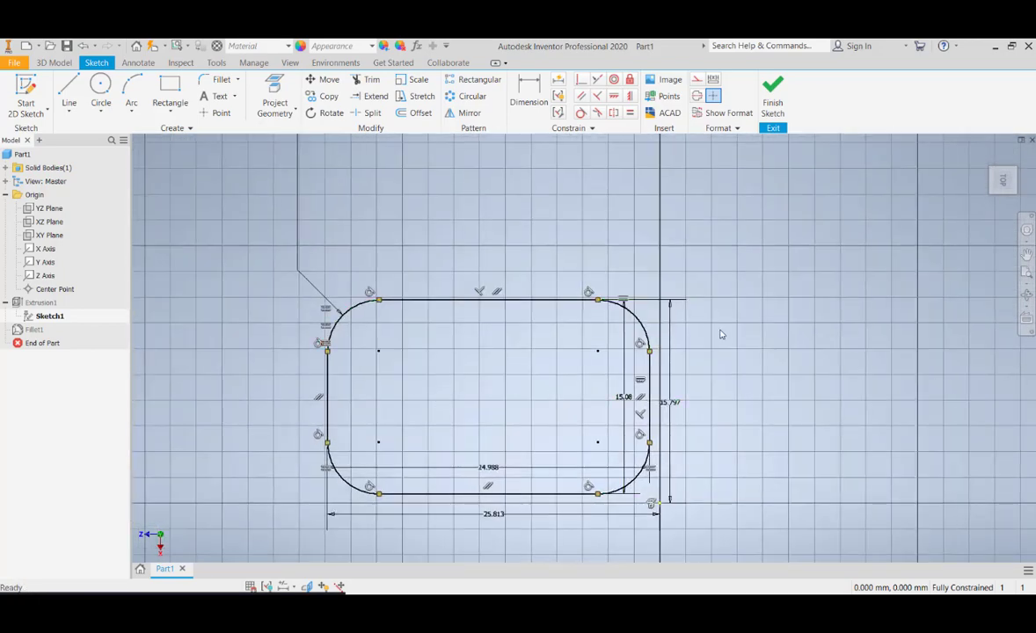
# Delete the equal constraint that links the upper-right corner arc to the upper-left corner arc
pyautogui.scroll(1, 632, 317)
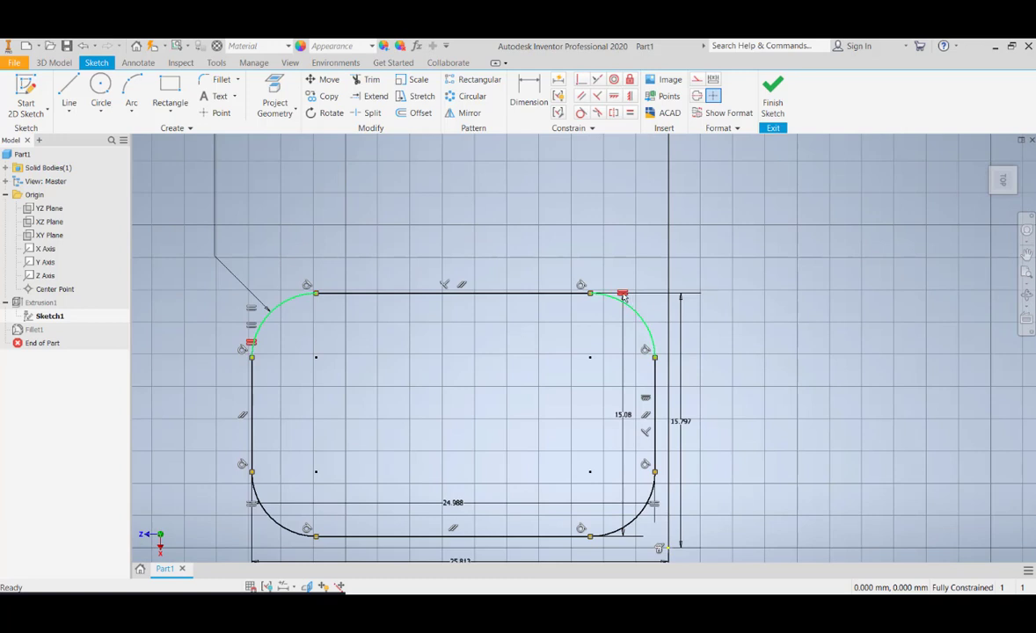
pyautogui.click(623, 297)
pyautogui.rightClick(622, 296)
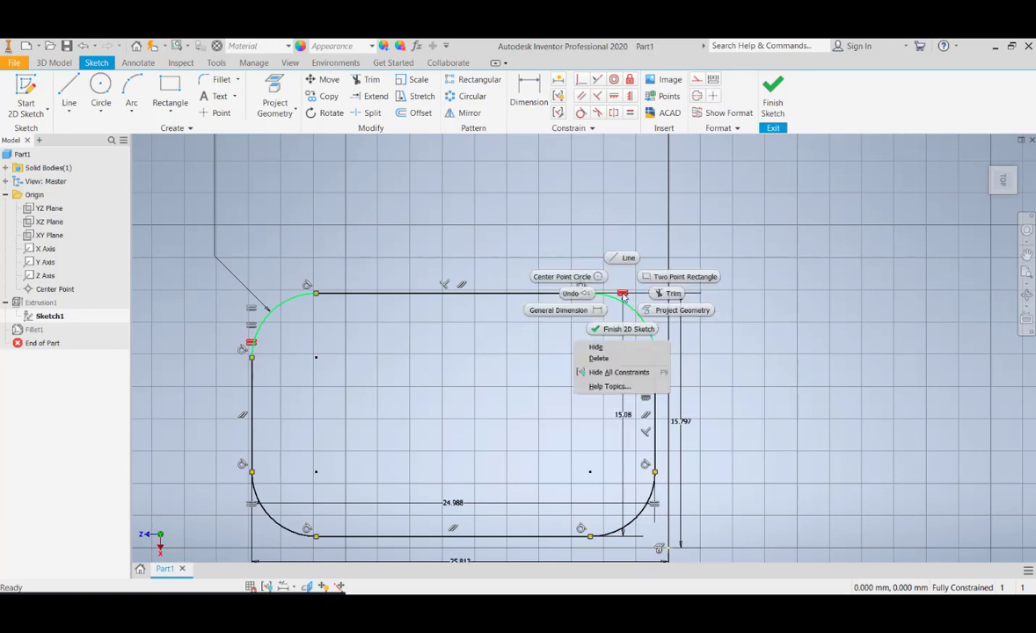
pyautogui.click(602, 358)
# Dimension the radius of the upper-right corner arc and set it to 6 mm
pyautogui.moveTo(577, 420); pyautogui.dragTo(574, 369, button='middle')
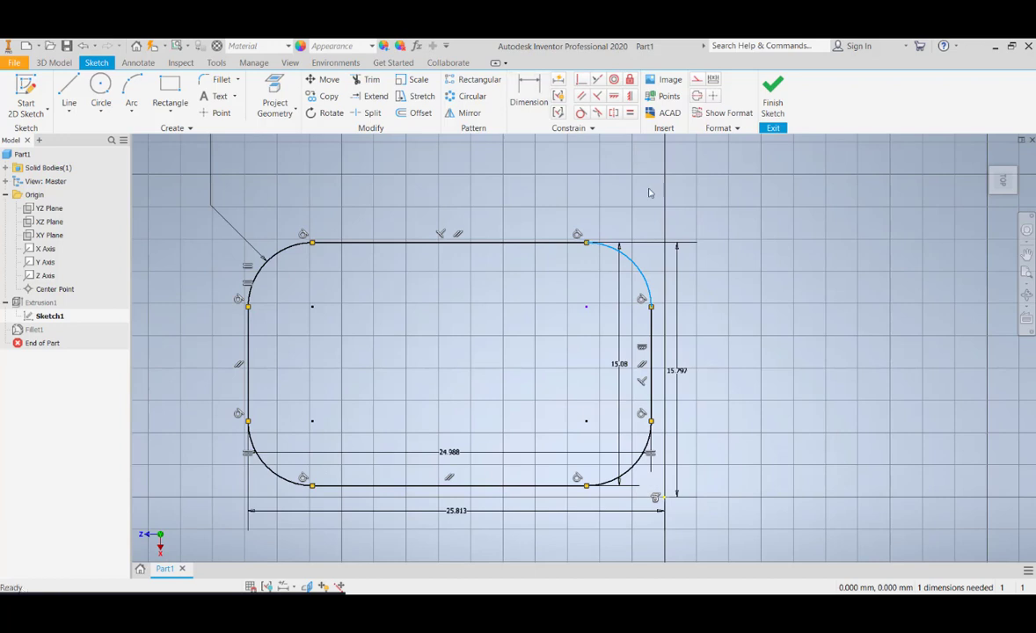
pyautogui.click(529, 88)
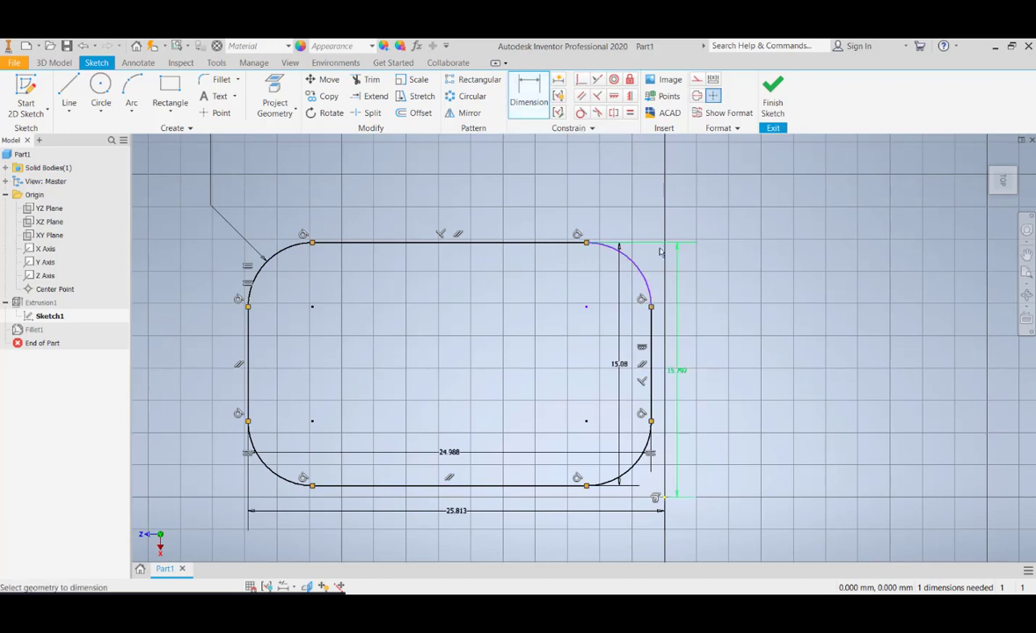
pyautogui.click(639, 269)
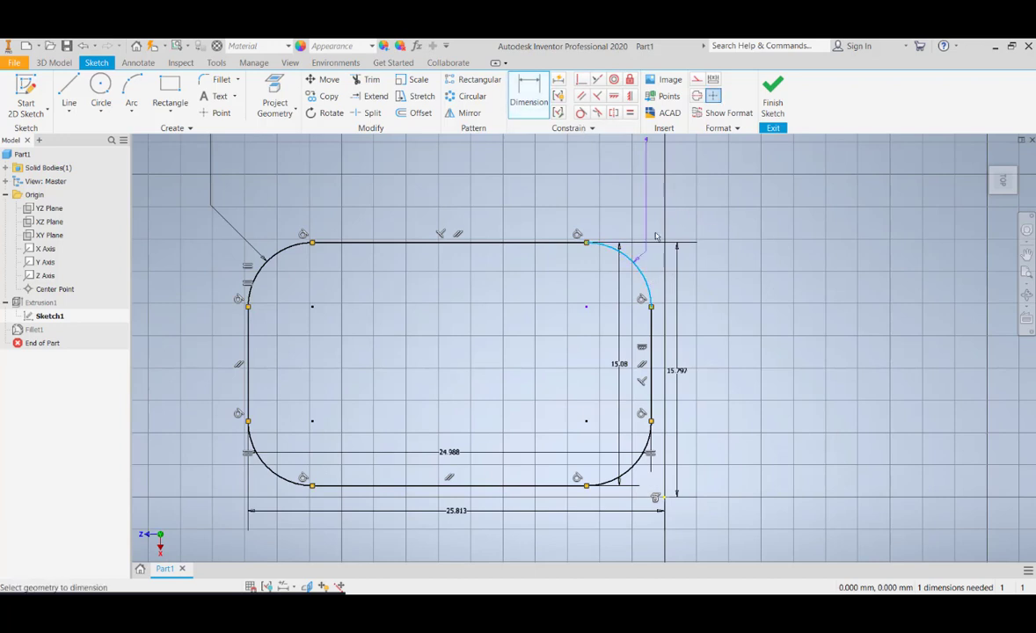
pyautogui.click(690, 176)
pyautogui.click(736, 253)
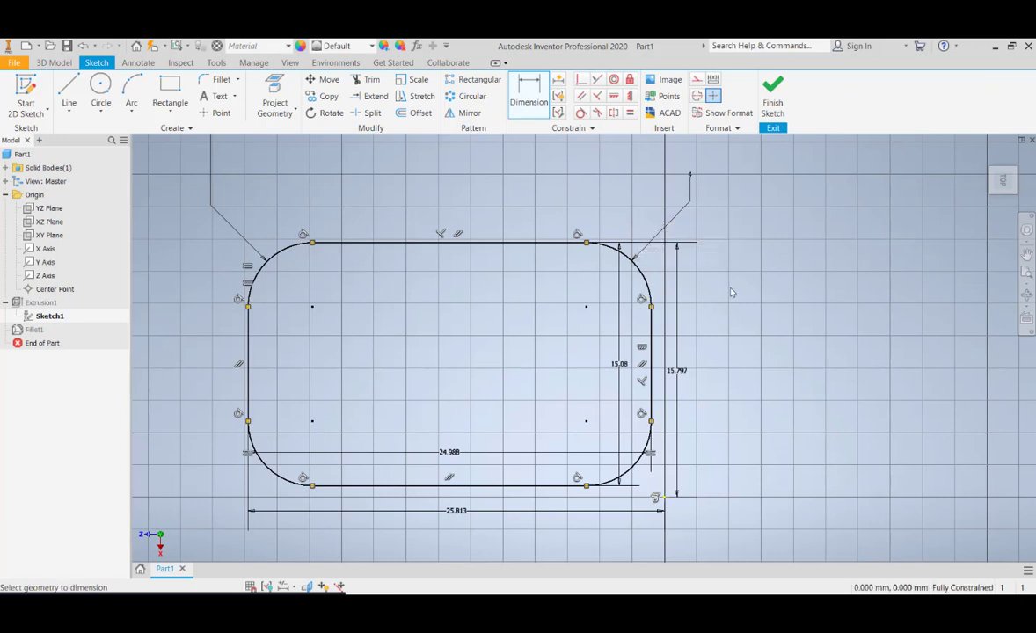
pyautogui.click(691, 177)
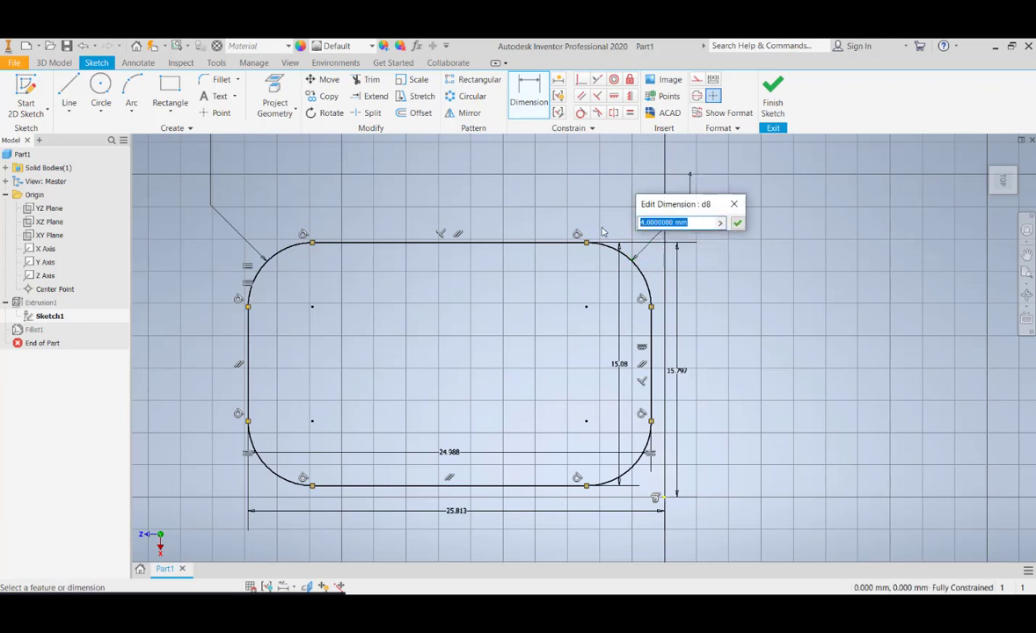
pyautogui.write('6')
pyautogui.press('Return')
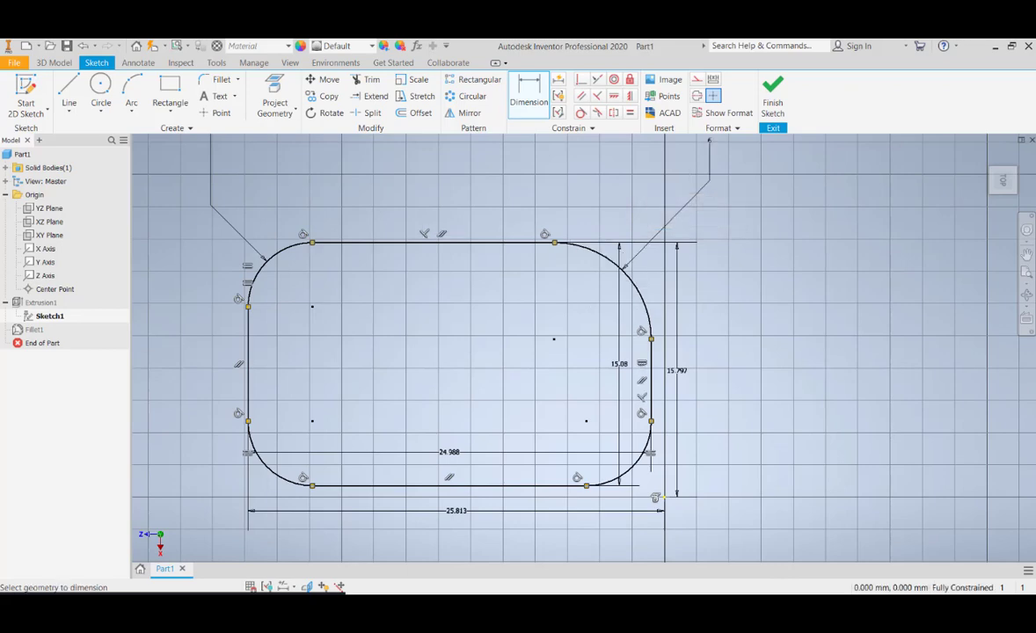
# Inspect the sketch profile to compare the independent upper-right arc with the other three linked corners
pyautogui.scroll(-3, 727, 334)
pyautogui.scroll(5, 728, 335)
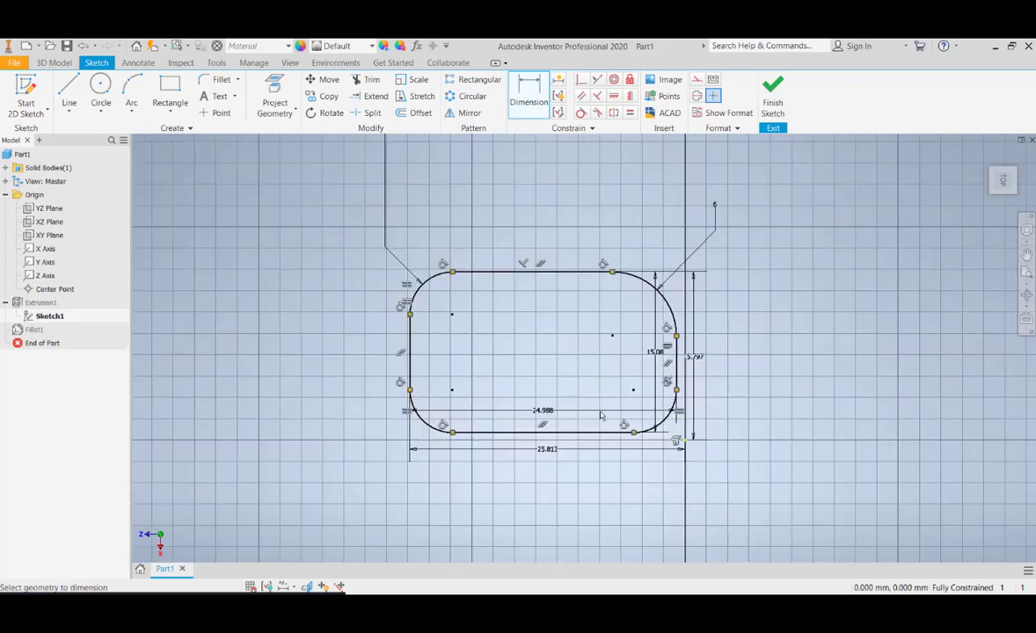
pyautogui.scroll(5, 712, 319)
pyautogui.scroll(-6, 702, 356)
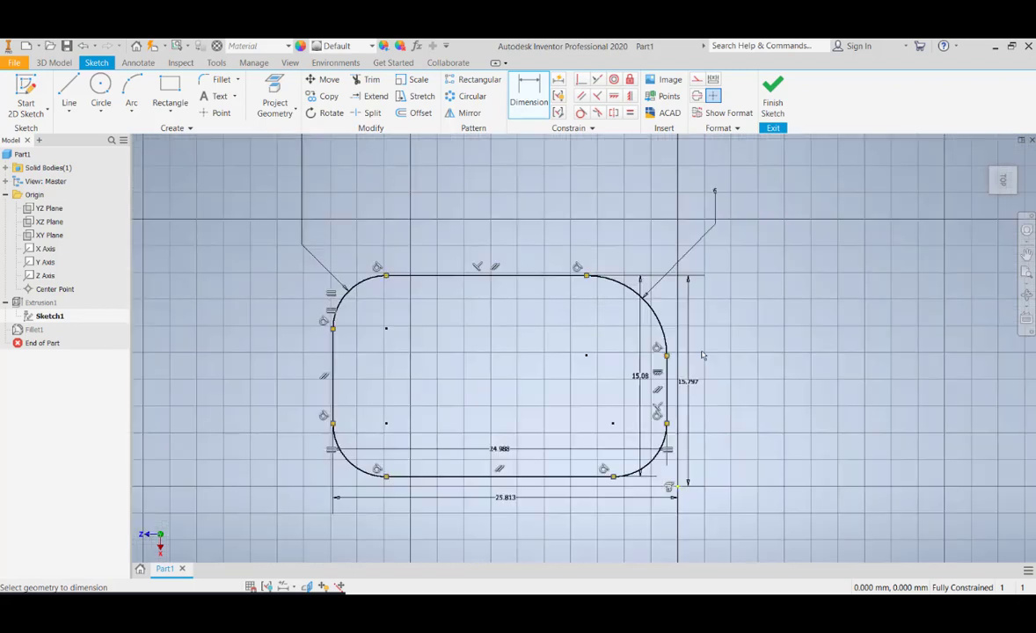
pyautogui.scroll(4, 382, 318)
pyautogui.scroll(-3, 334, 275)
pyautogui.moveTo(338, 250); pyautogui.dragTo(342, 263, button='middle')
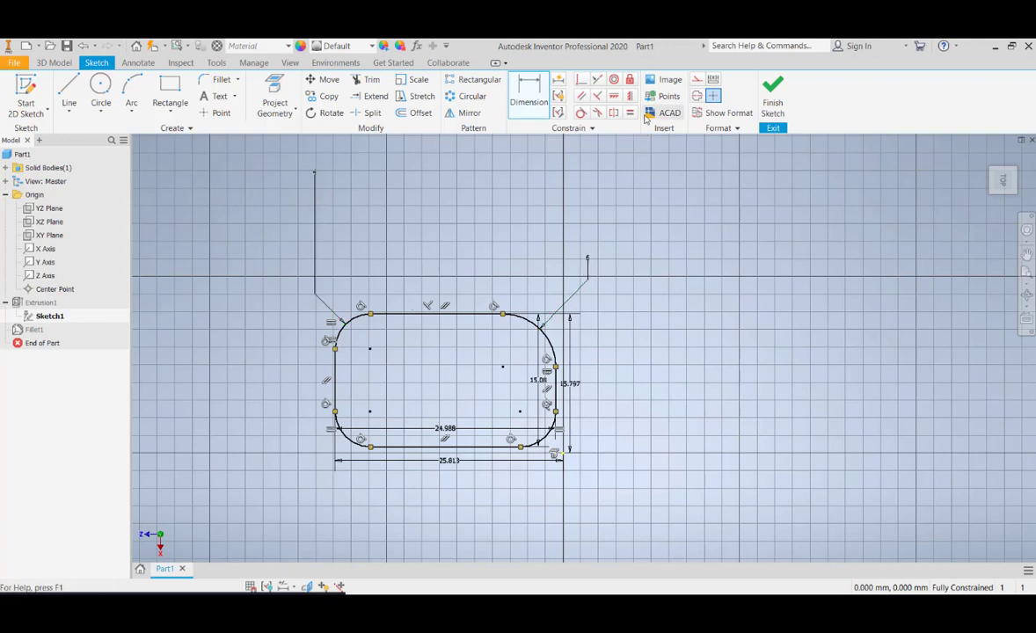
pyautogui.scroll(3, 423, 203)
pyautogui.scroll(-4, 314, 174)
# Set the radius dimension of the upper-left corner arc to 7 mm
pyautogui.click(303, 189)
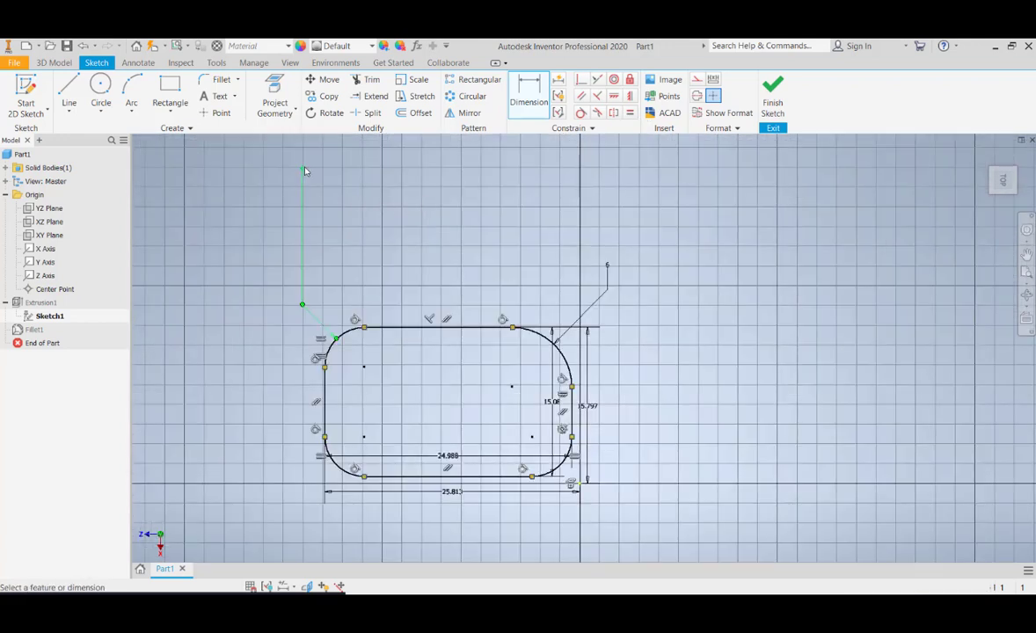
pyautogui.click(259, 198)
pyautogui.write('7')
pyautogui.press('Return')
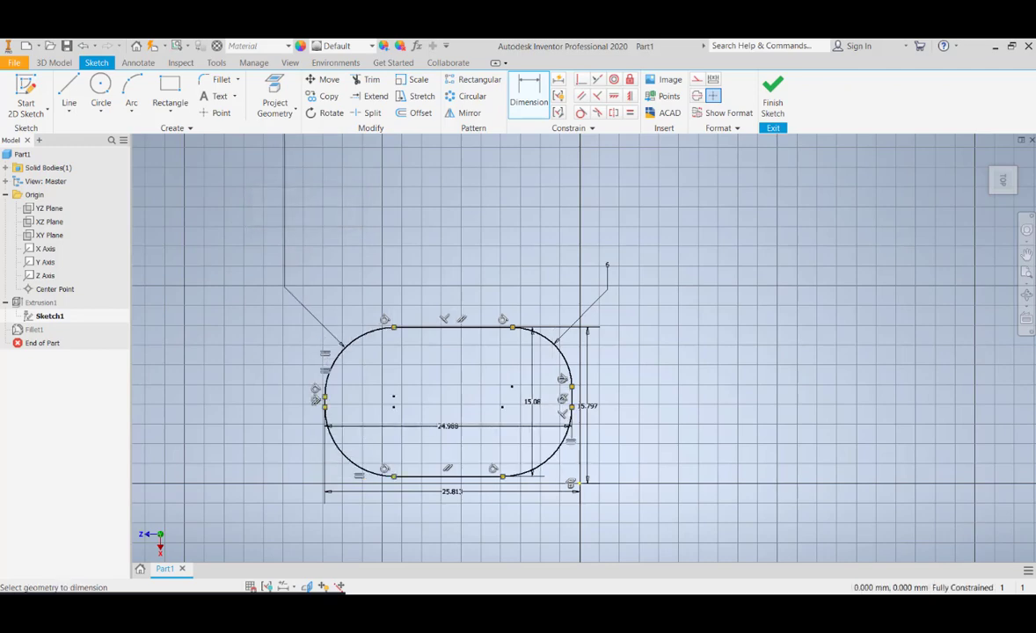
# Set the radius dimension of the upper-left corner arc to 10 mm
pyautogui.moveTo(421, 355); pyautogui.dragTo(417, 412, button='middle')
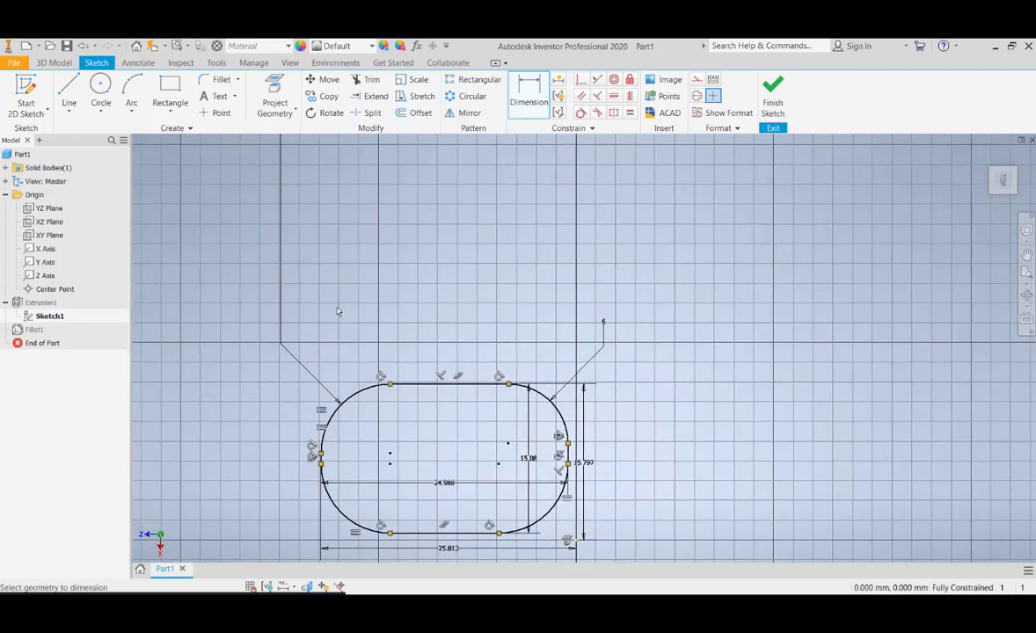
pyautogui.scroll(-3, 297, 334)
pyautogui.doubleClick(287, 205)
pyautogui.write('10')
pyautogui.press('Return')
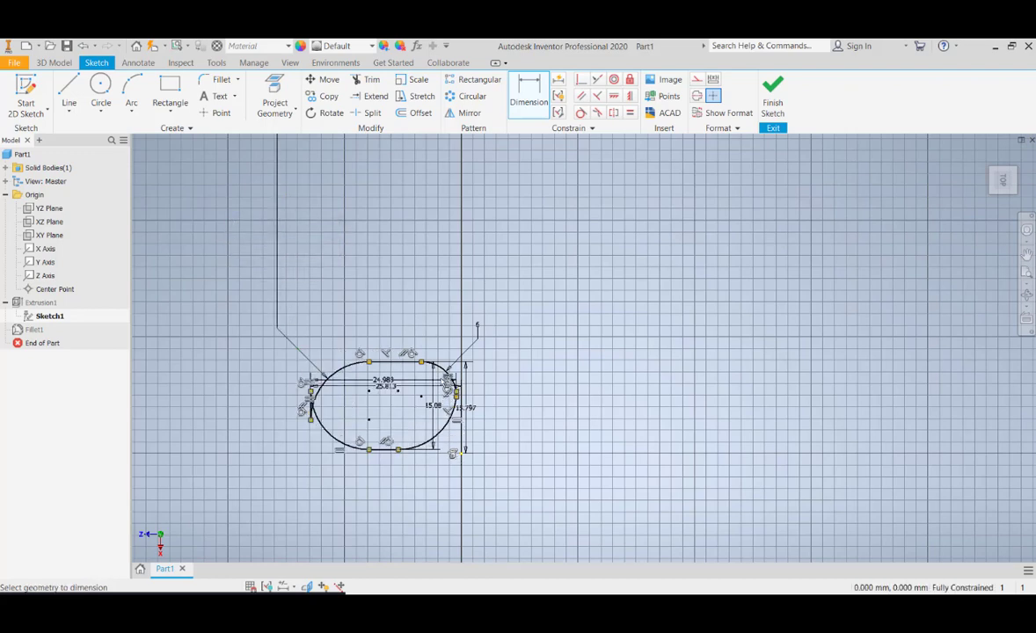
# Examine the left end of the profile where the two enlarged corner arcs meet the short side
pyautogui.scroll(4, 473, 398)
pyautogui.scroll(-8, 473, 399)
pyautogui.moveTo(309, 413); pyautogui.dragTo(554, 348, button='middle')
pyautogui.scroll(2, 314, 352)
pyautogui.scroll(-5, 303, 356)
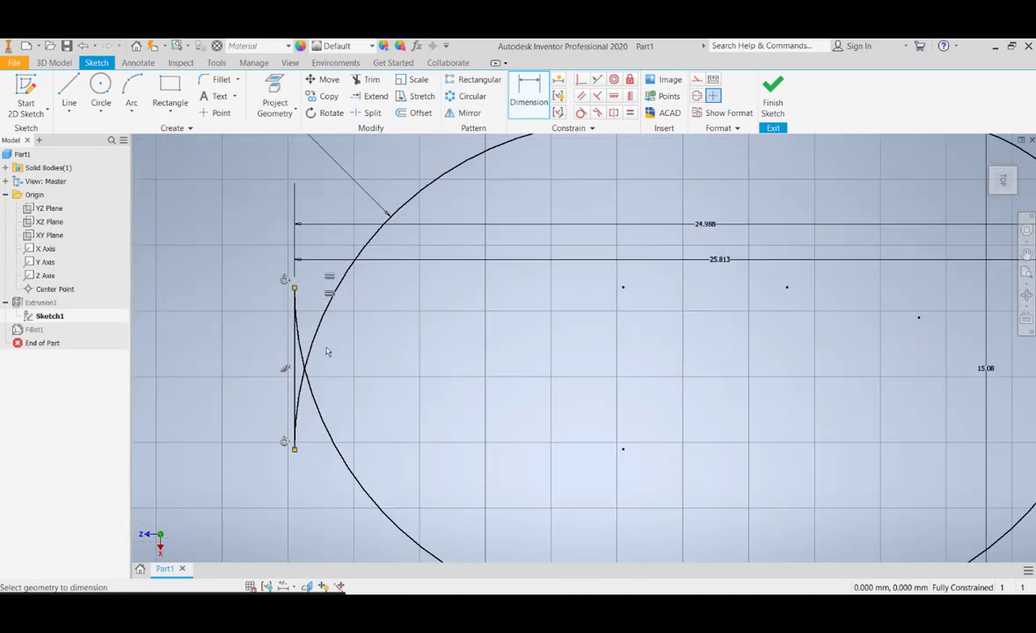
pyautogui.moveTo(326, 352); pyautogui.dragTo(432, 317, button='middle')
pyautogui.scroll(4, 433, 317)
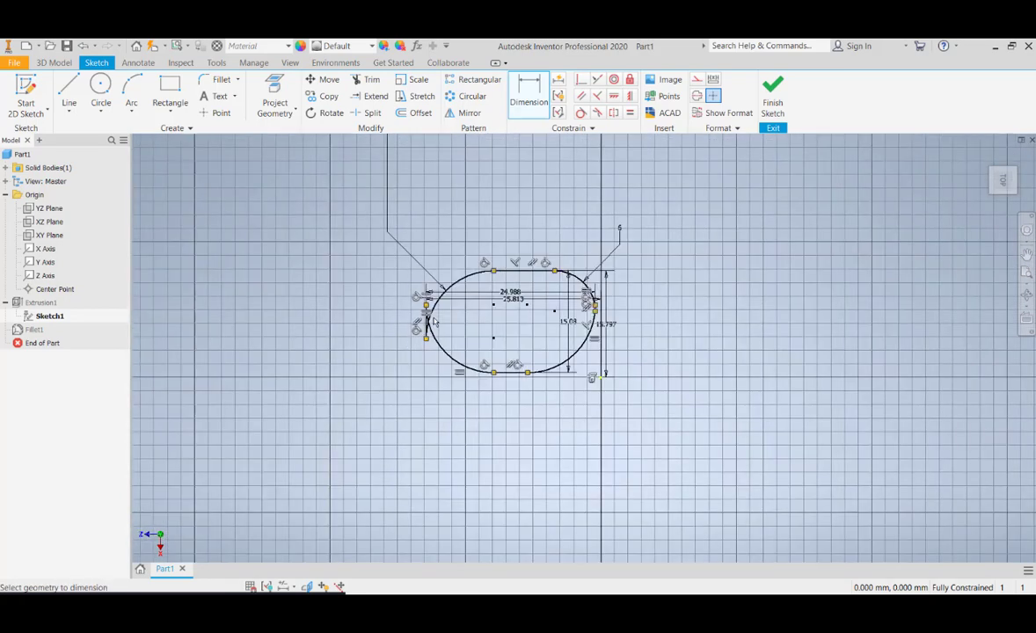
pyautogui.scroll(-3, 433, 322)
pyautogui.scroll(4, 495, 307)
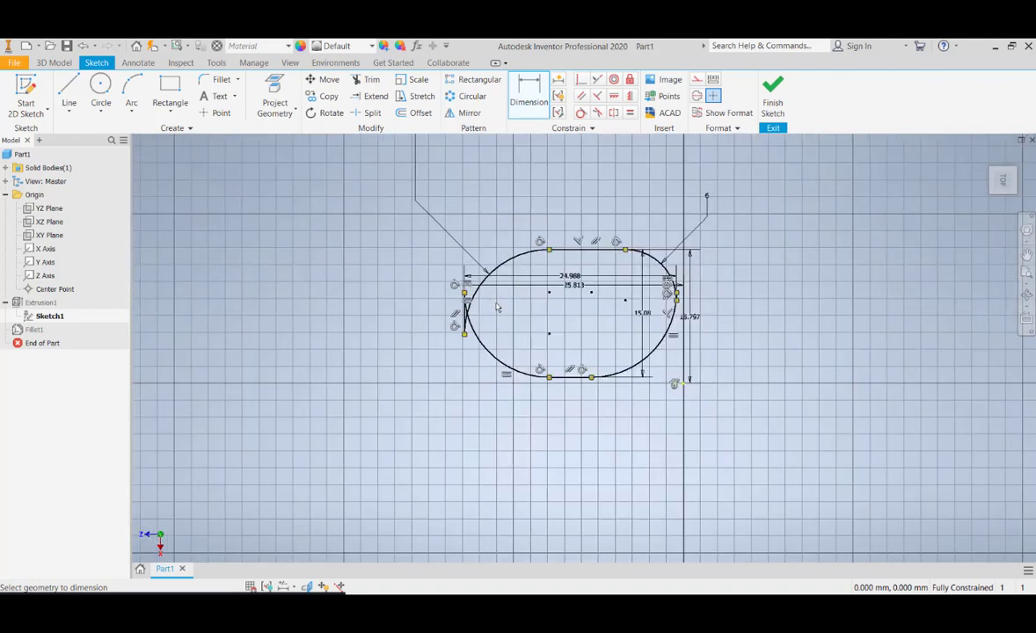
# Finish the sketch and orbit the solid to inspect the updated shape
pyautogui.click(777, 105)
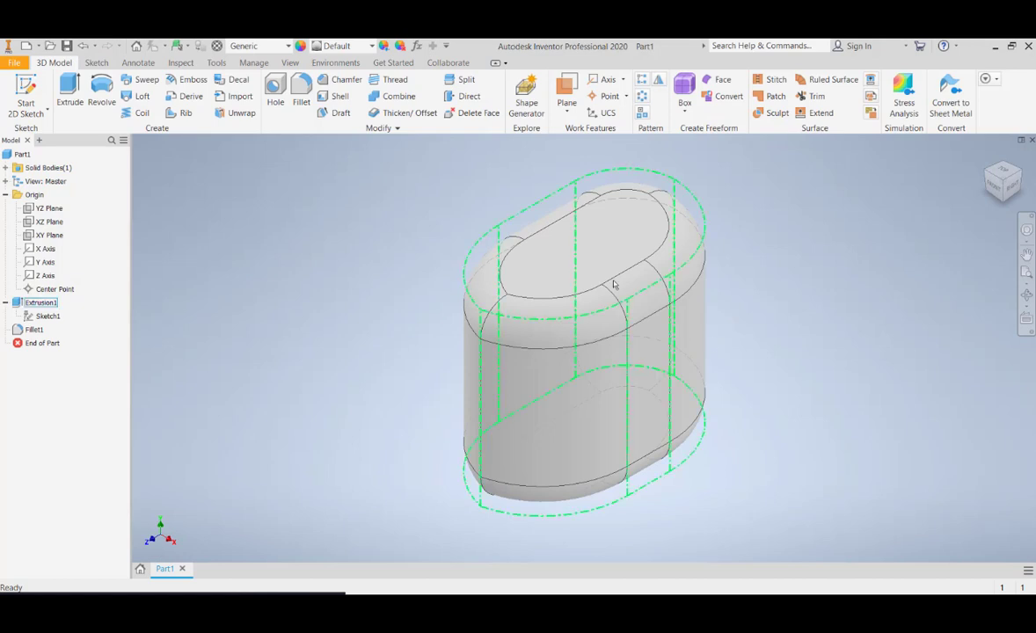
pyautogui.click(1027, 295)
pyautogui.moveTo(591, 224); pyautogui.dragTo(534, 320)
pyautogui.press('Escape')
# Reopen the extrusion's sketch for editing and set the radius dimension of the upper-left corner arc to 7 mm
pyautogui.doubleClick(44, 316)
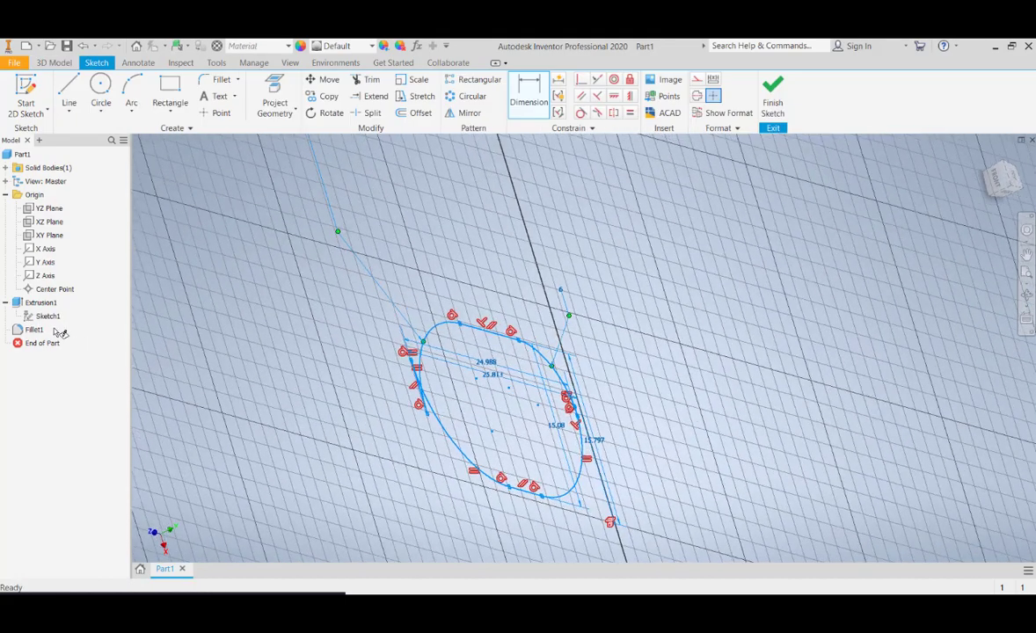
pyautogui.moveTo(702, 504); pyautogui.dragTo(595, 341, button='middle')
pyautogui.scroll(5, 609, 389)
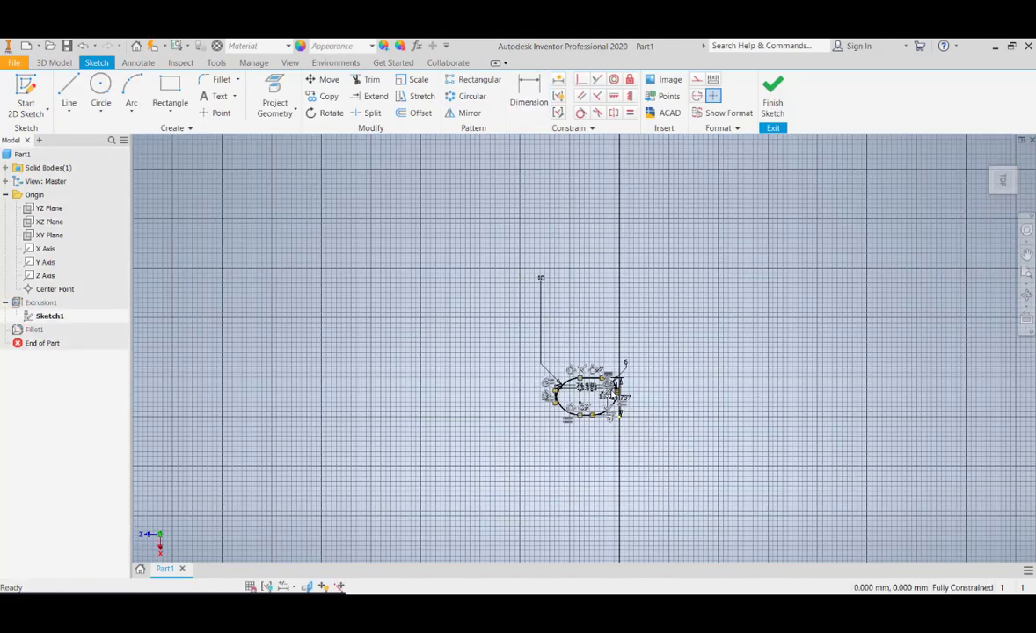
pyautogui.scroll(-6, 610, 389)
pyautogui.moveTo(530, 320); pyautogui.dragTo(539, 318, button='middle')
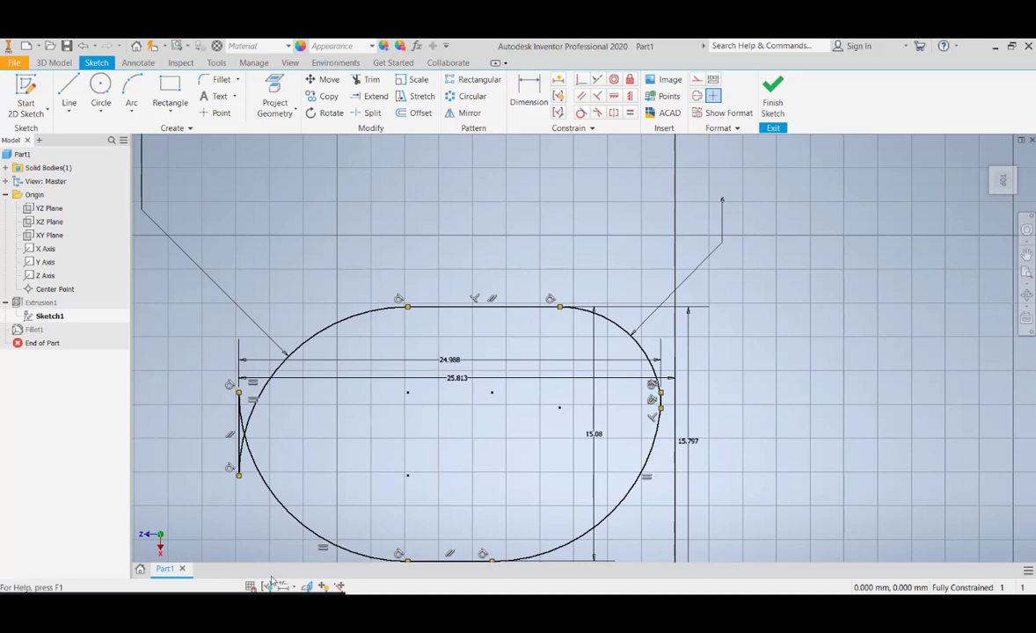
pyautogui.scroll(2, 423, 369)
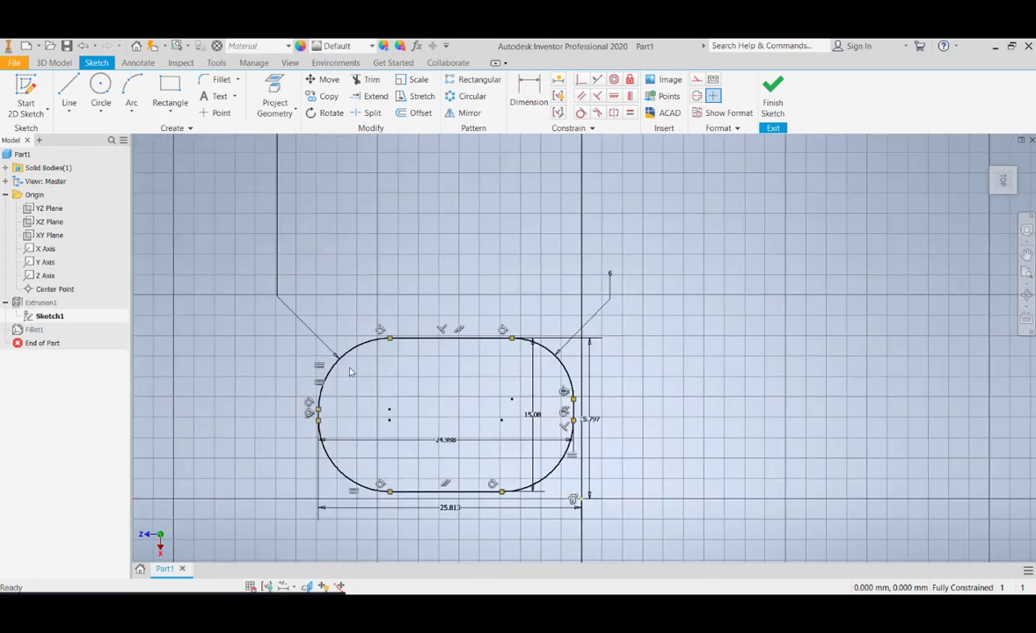
# Try to apply an Equal constraint between the upper-left and upper-right corner arcs
pyautogui.moveTo(625, 314); pyautogui.dragTo(619, 362, button='middle')
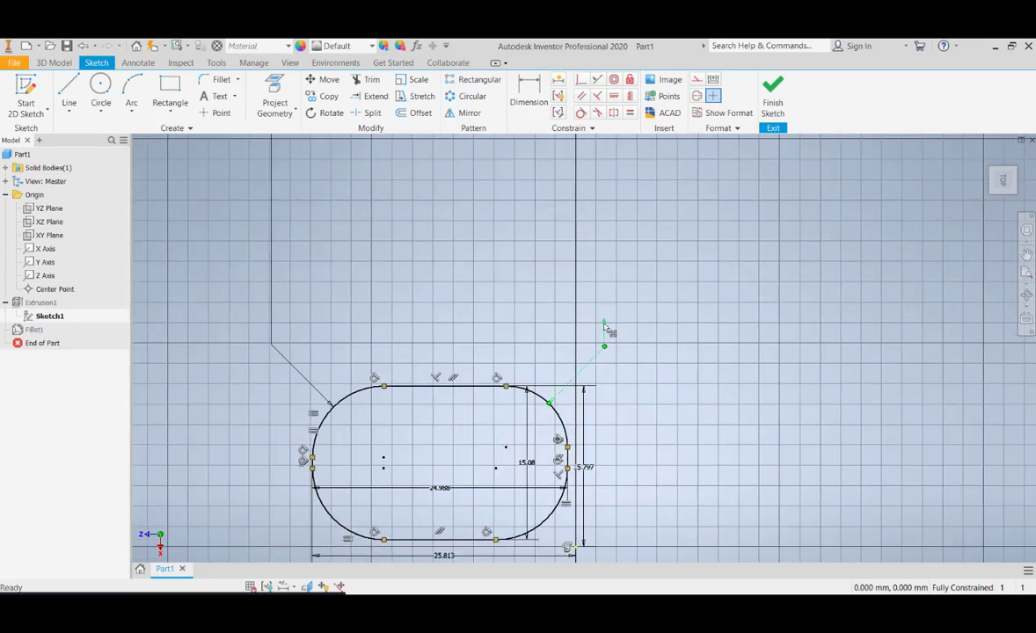
pyautogui.scroll(3, 607, 321)
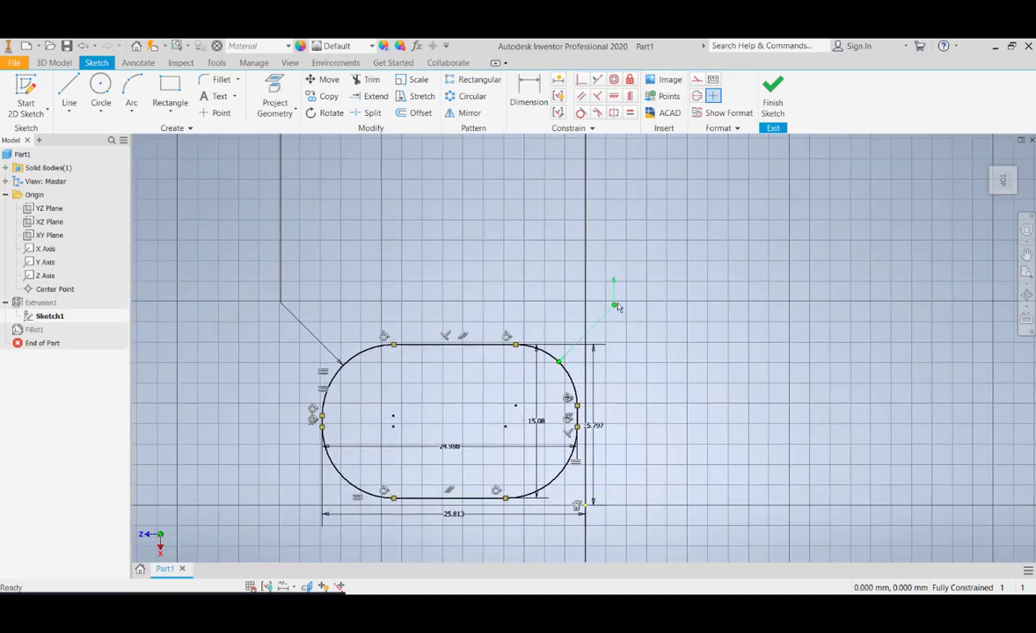
pyautogui.scroll(-2, 616, 305)
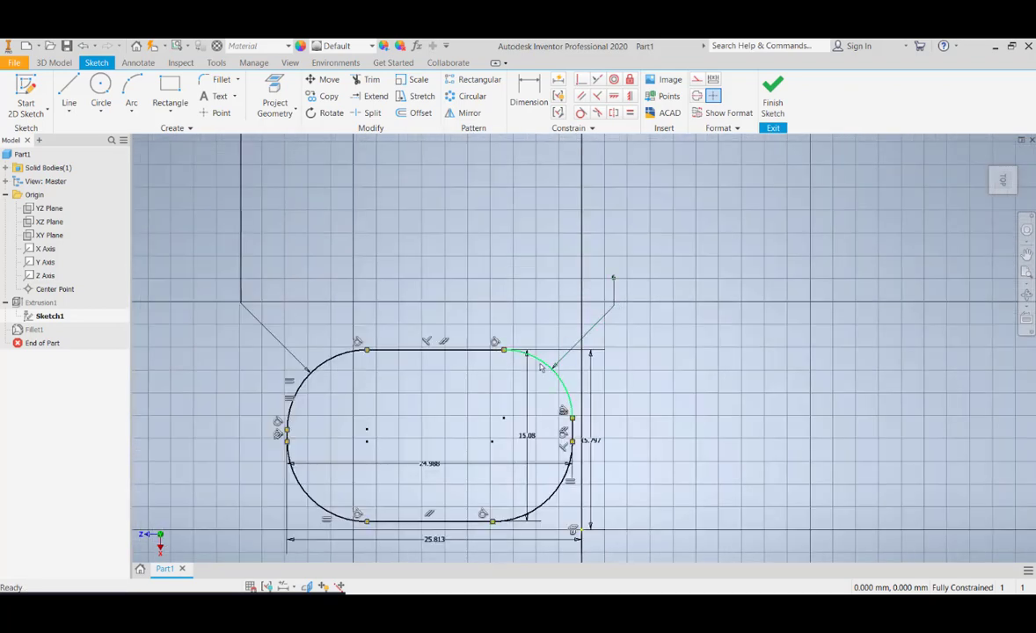
pyautogui.click(617, 284)
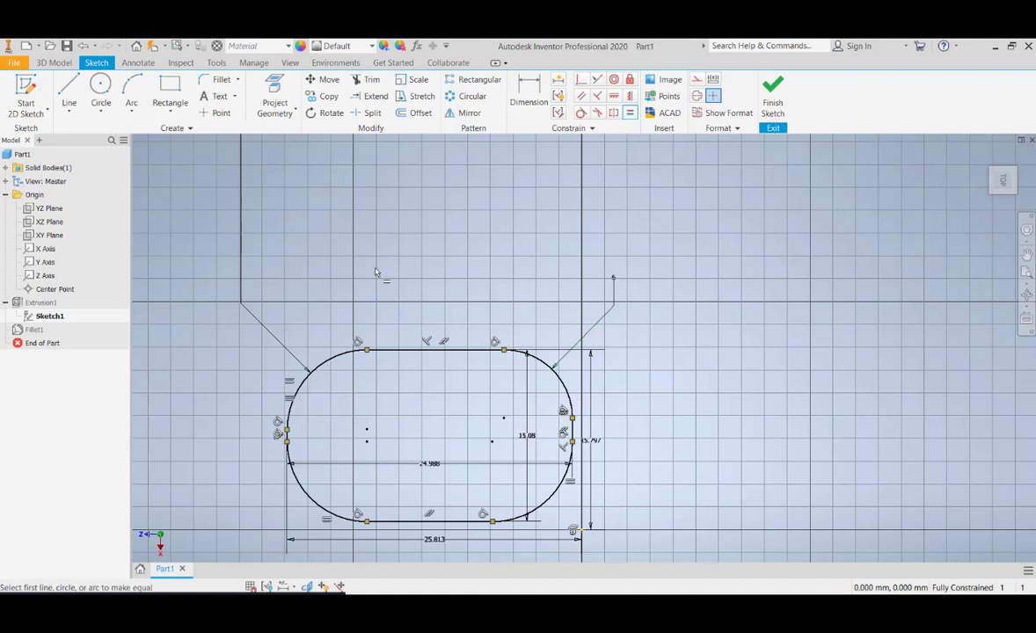
pyautogui.click(325, 368)
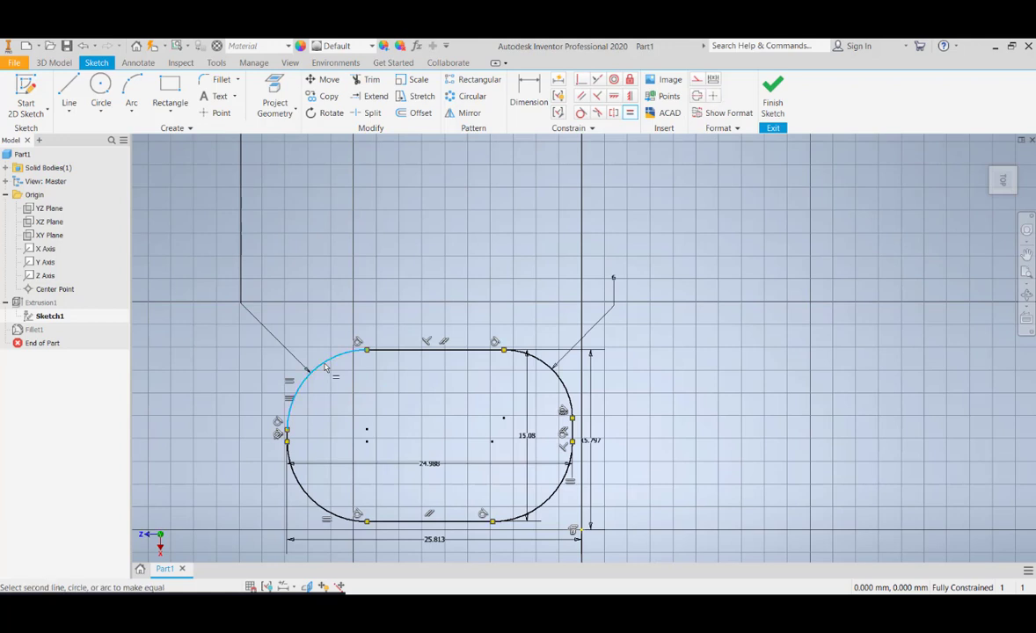
pyautogui.click(567, 393)
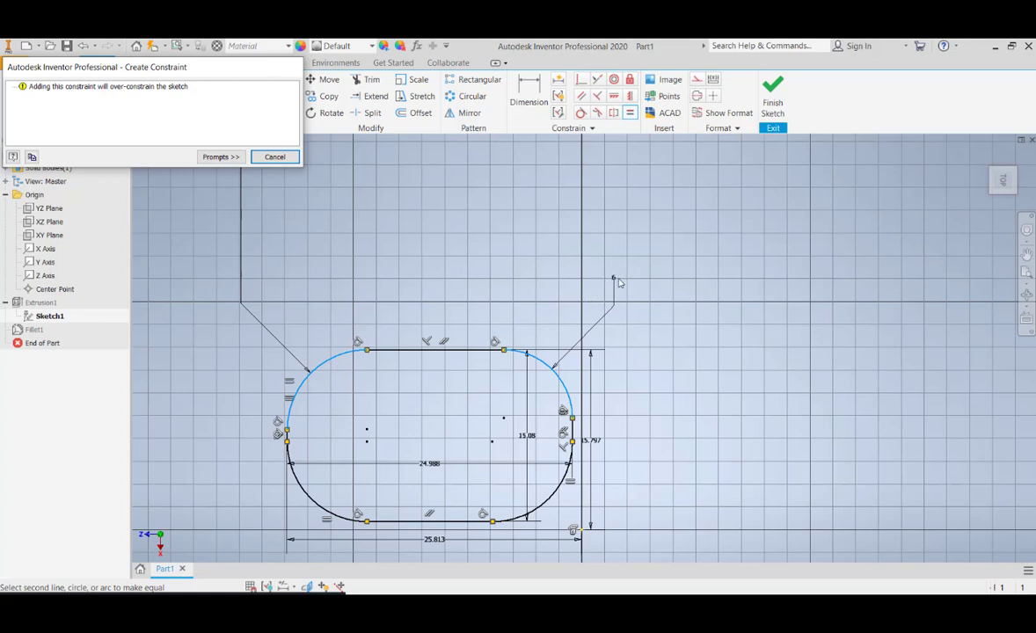
pyautogui.click(274, 157)
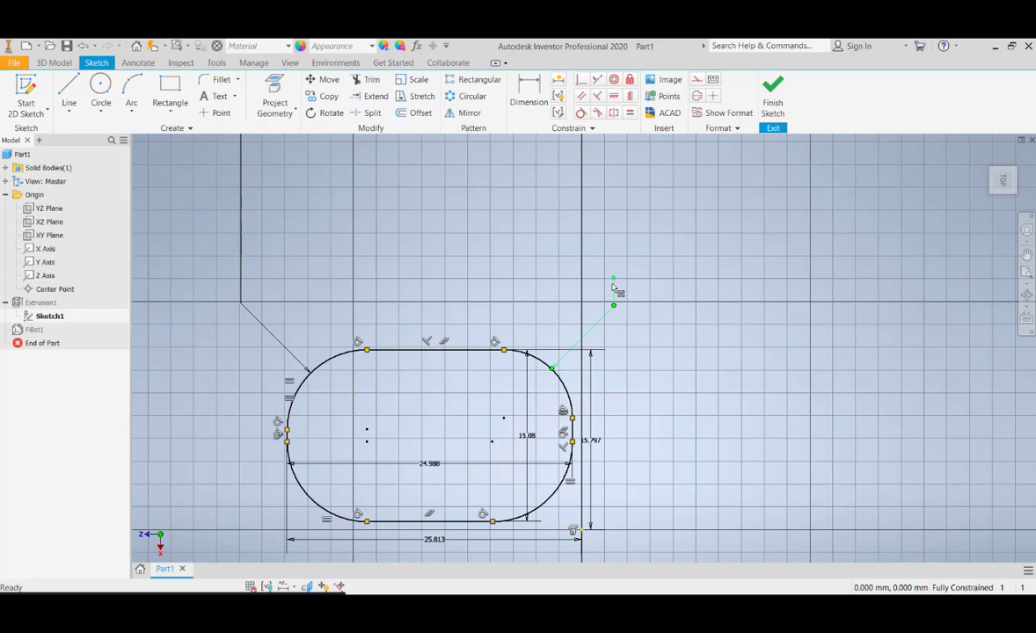
# Delete the radius dimension of the upper-right corner arc and constrain that arc equal to the upper-left corner arc
pyautogui.press('Delete')
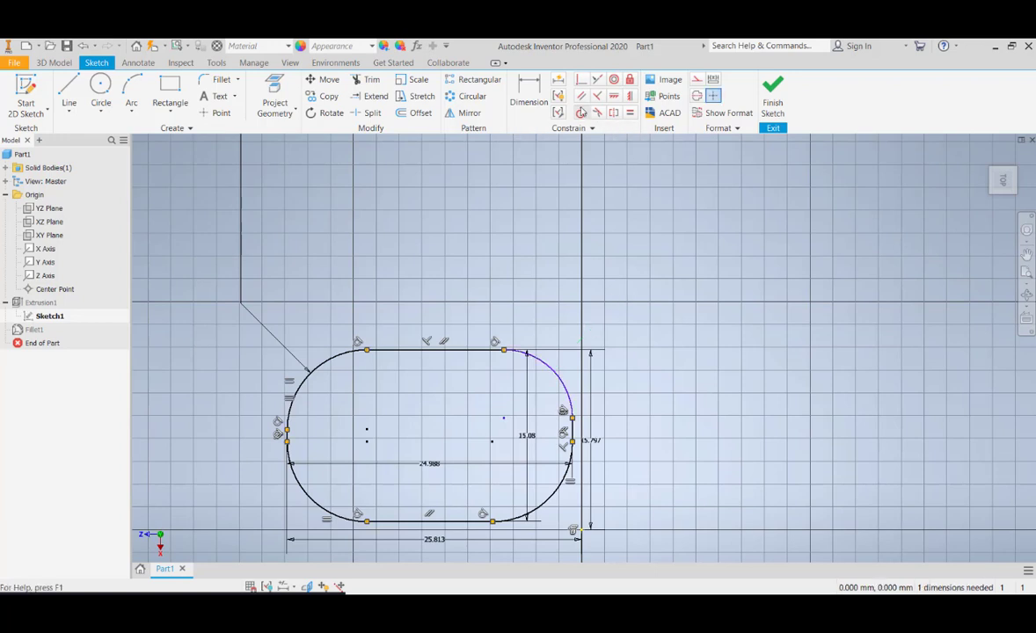
pyautogui.click(630, 113)
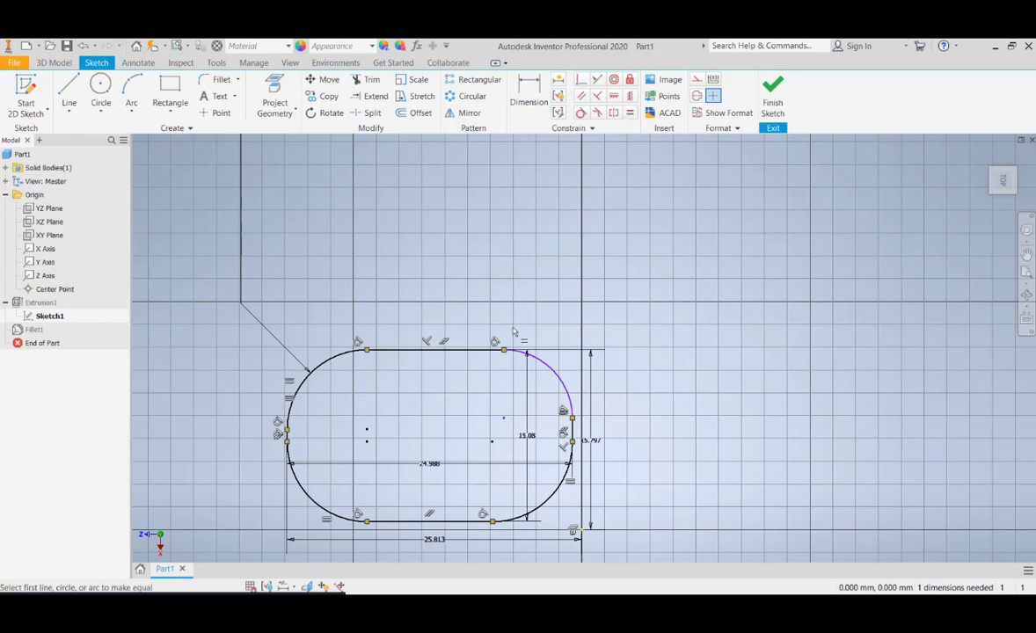
pyautogui.click(305, 374)
pyautogui.click(557, 379)
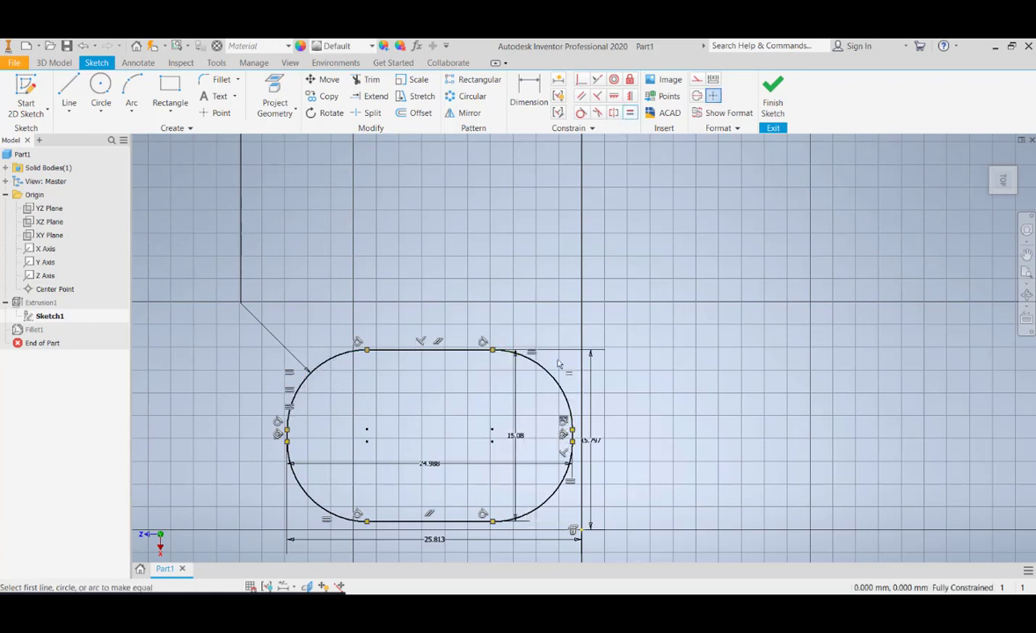
pyautogui.press('Escape')
# Check the equal constraints on the profile's corner arcs and finish the sketch to update the solid
pyautogui.scroll(3, 416, 409)
pyautogui.scroll(-4, 416, 409)
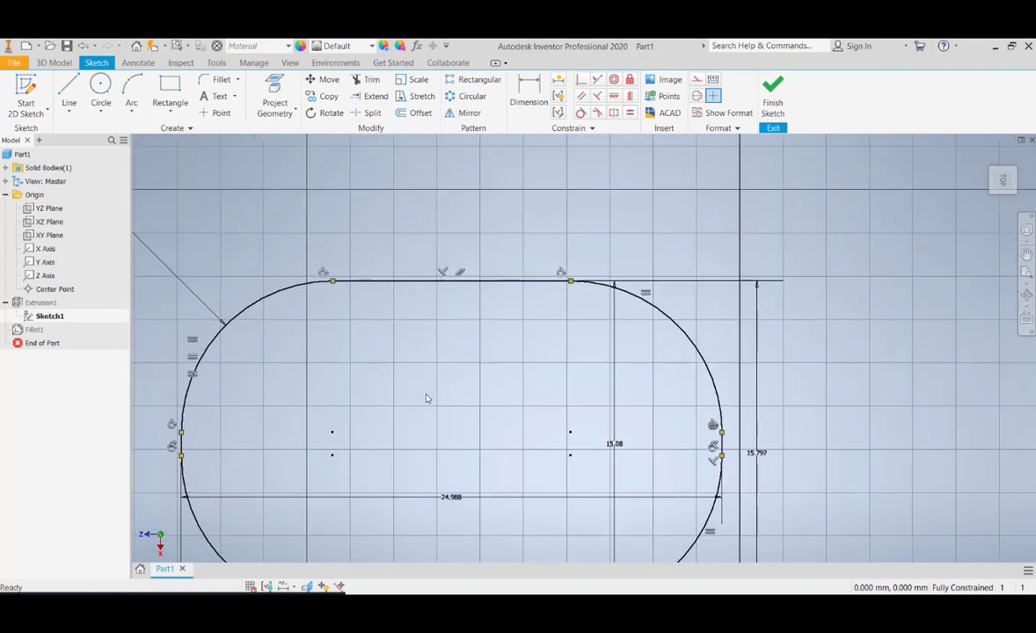
pyautogui.scroll(3, 424, 400)
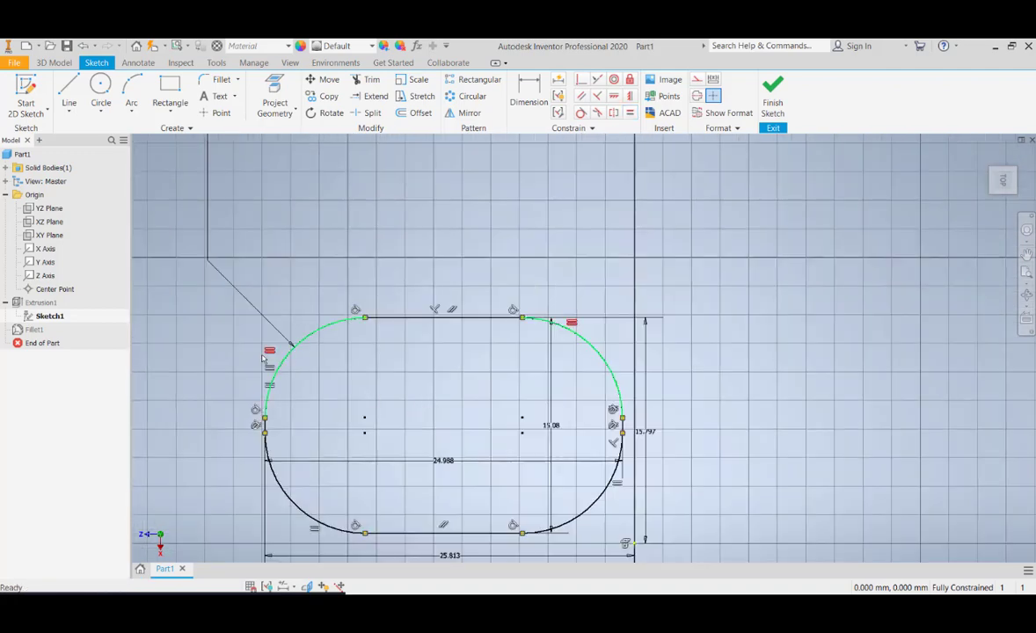
pyautogui.scroll(-4, 372, 388)
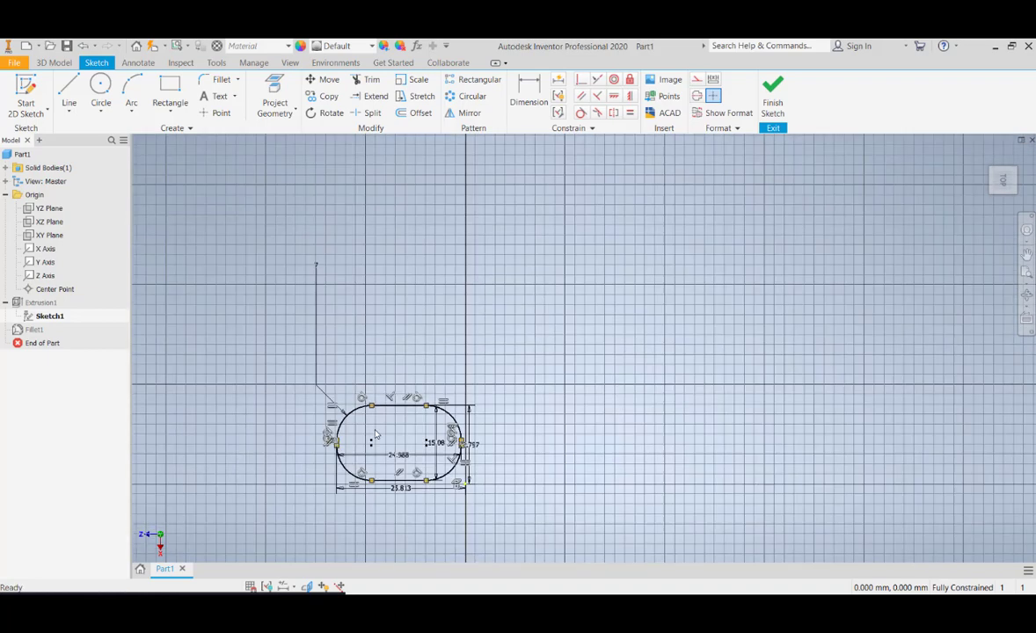
pyautogui.scroll(3, 373, 432)
pyautogui.scroll(2, 278, 387)
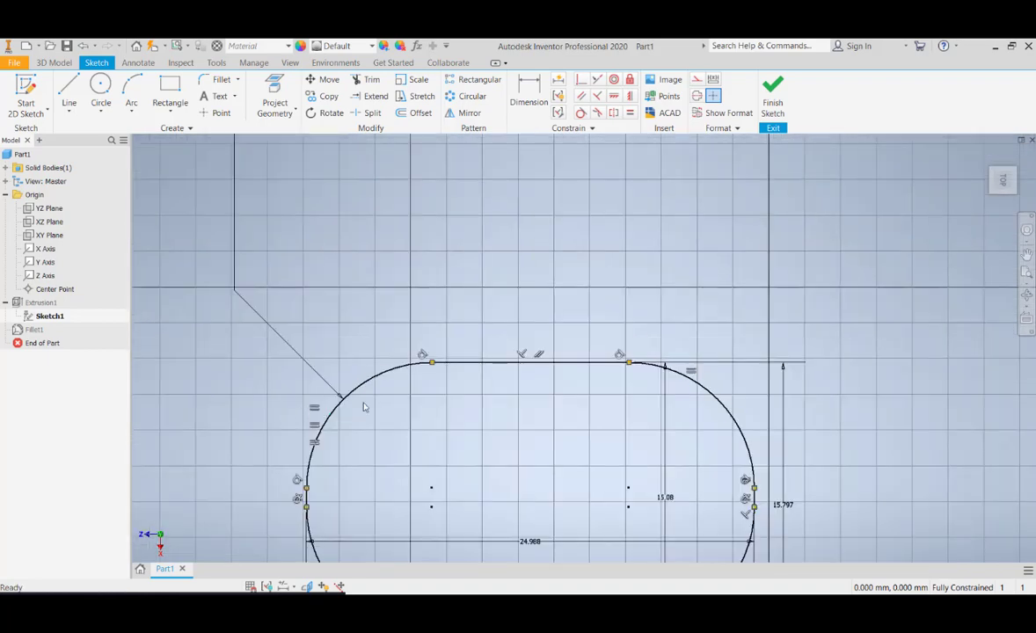
pyautogui.moveTo(433, 394)
pyautogui.mouseDown(button='middle')
pyautogui.moveTo(316, 299)
pyautogui.moveTo(348, 298)
pyautogui.mouseUp(button='middle')
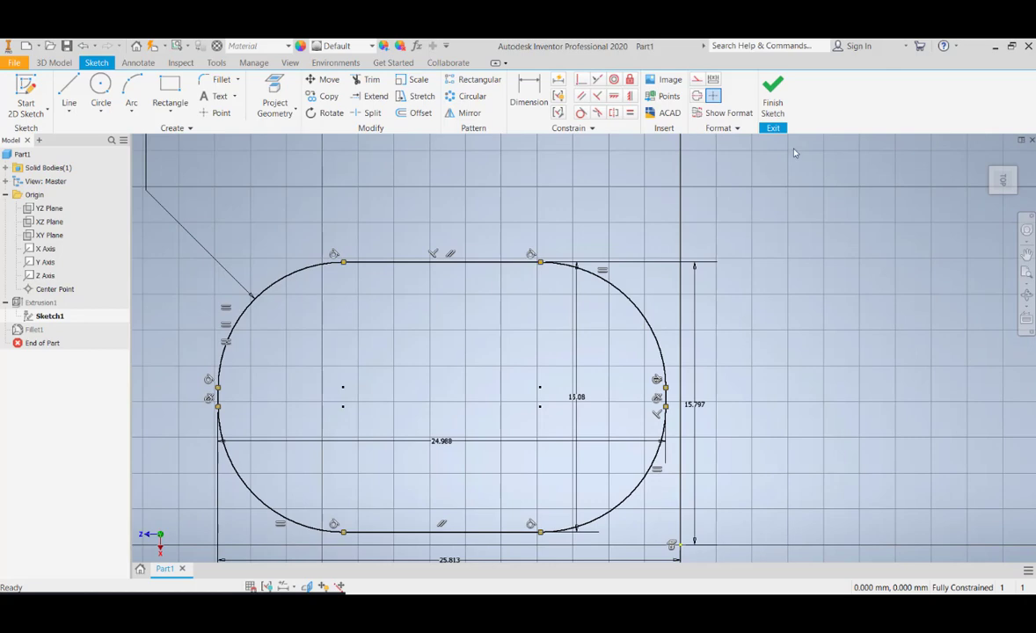
pyautogui.click(773, 95)
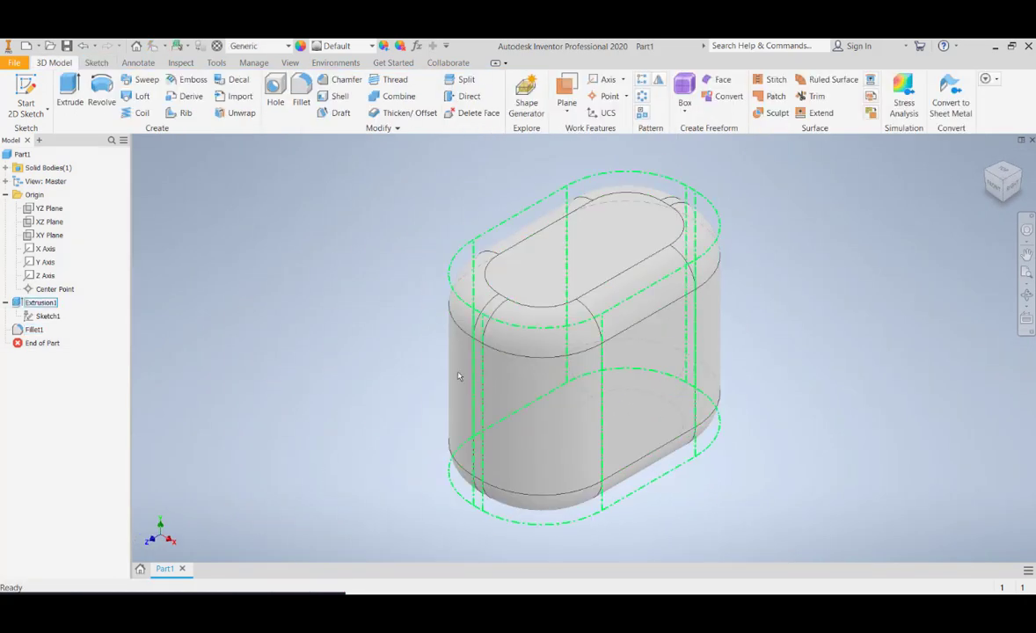
# Reopen the extrusion's sketch and delete the equal constraint linking the upper-right corner arc to the upper-left one
pyautogui.doubleClick(48, 316)
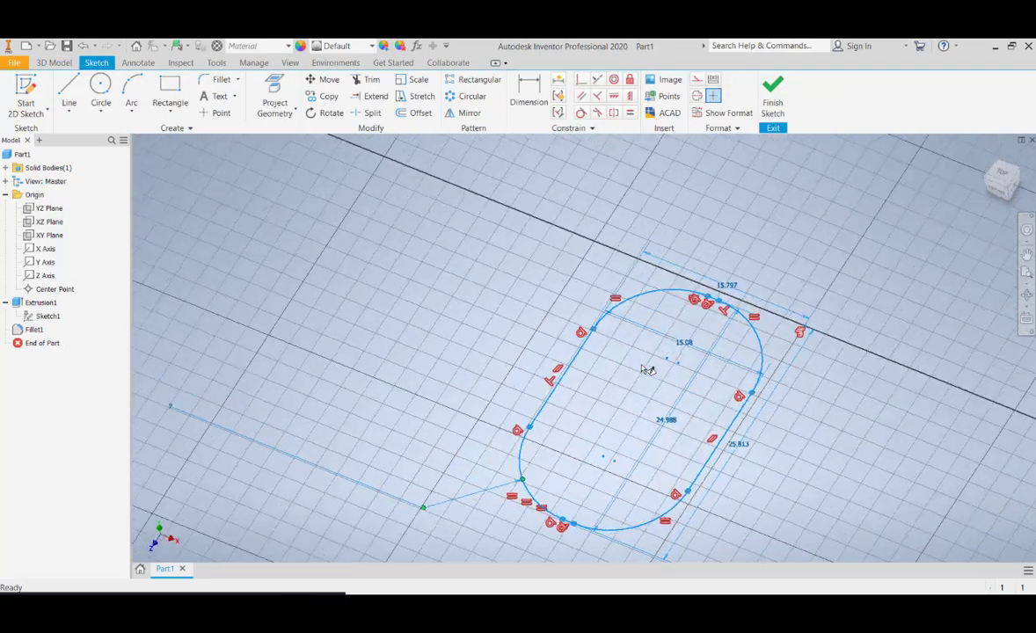
pyautogui.click(1020, 160)
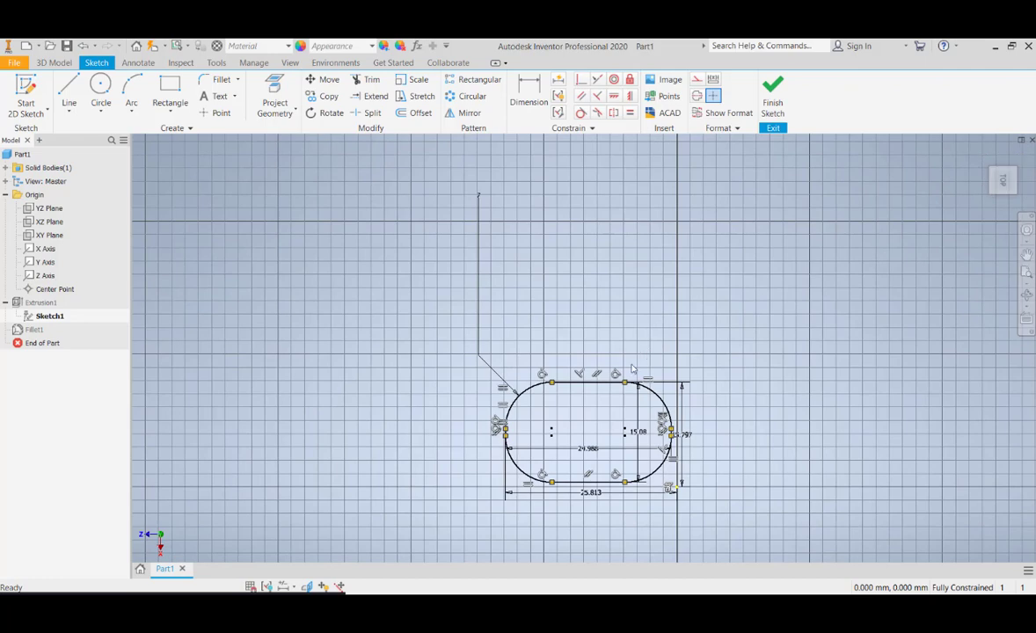
pyautogui.scroll(5, 631, 369)
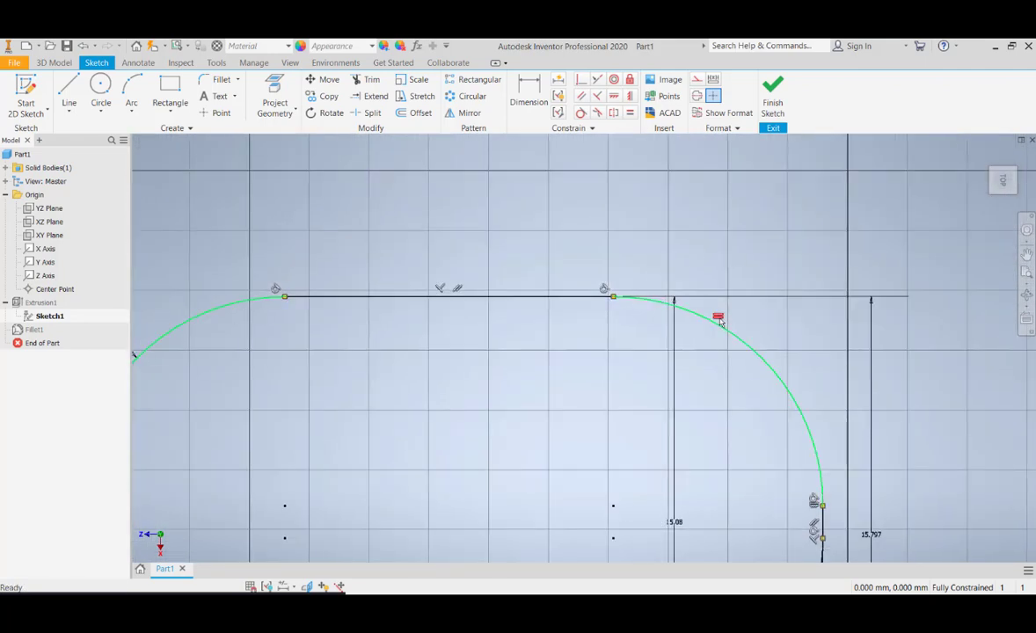
pyautogui.rightClick(719, 322)
pyautogui.press('Escape')
pyautogui.rightClick(719, 318)
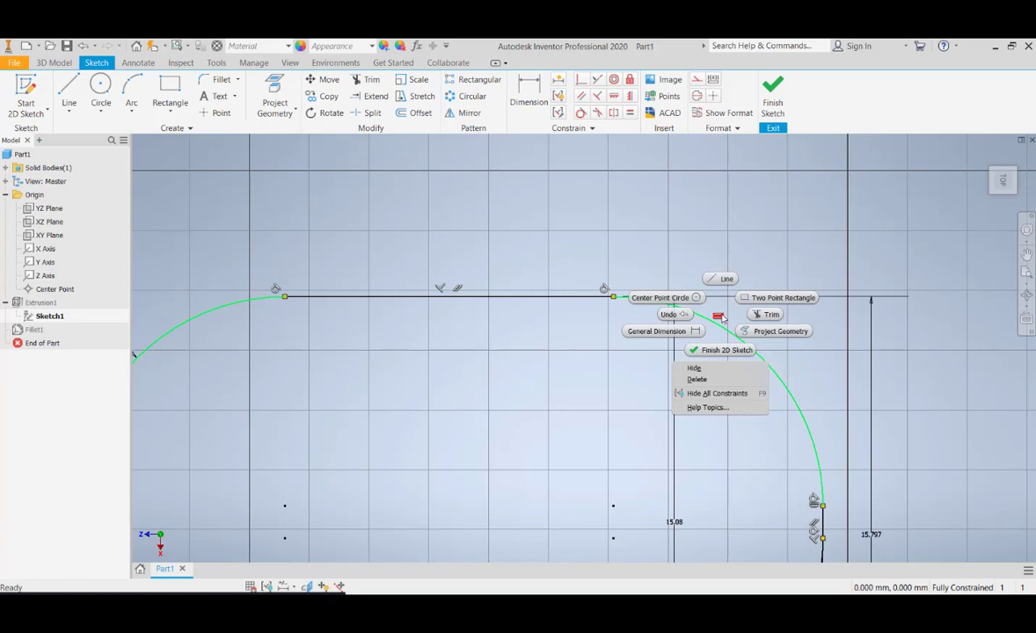
pyautogui.click(703, 379)
# Delete the equal constraints that link the lower-left and lower-right corner arcs to the upper-left arc
pyautogui.scroll(-8, 612, 323)
pyautogui.scroll(10, 611, 322)
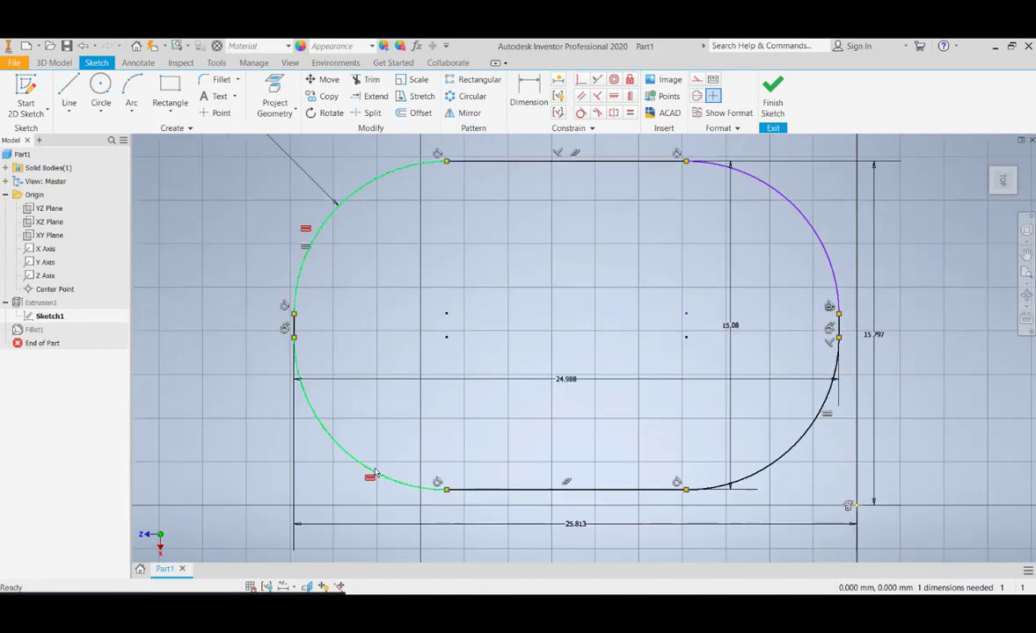
pyautogui.rightClick(370, 483)
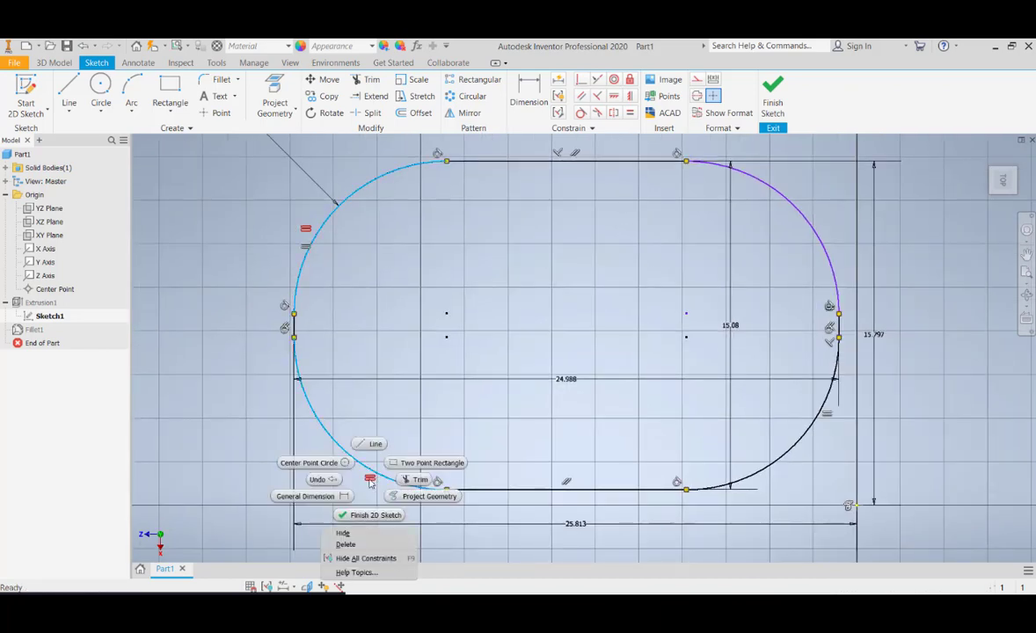
pyautogui.click(361, 534)
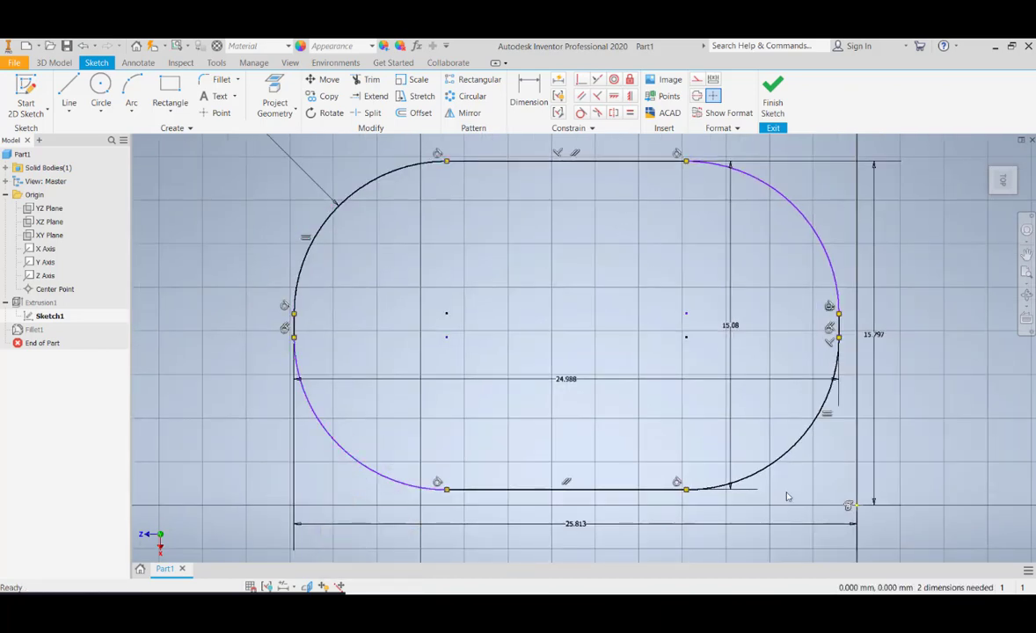
pyautogui.rightClick(830, 422)
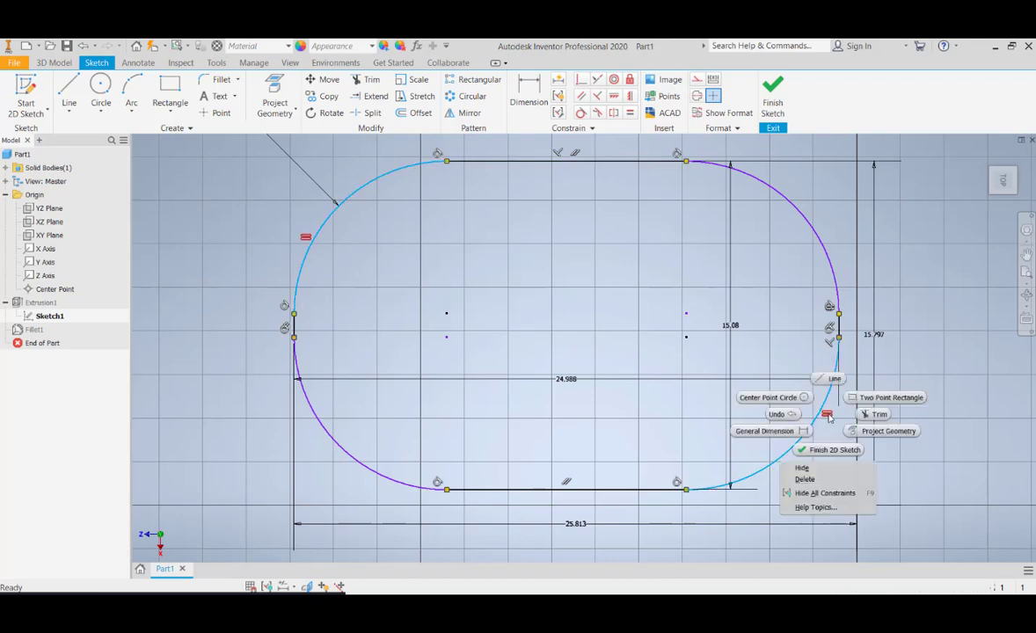
pyautogui.click(818, 480)
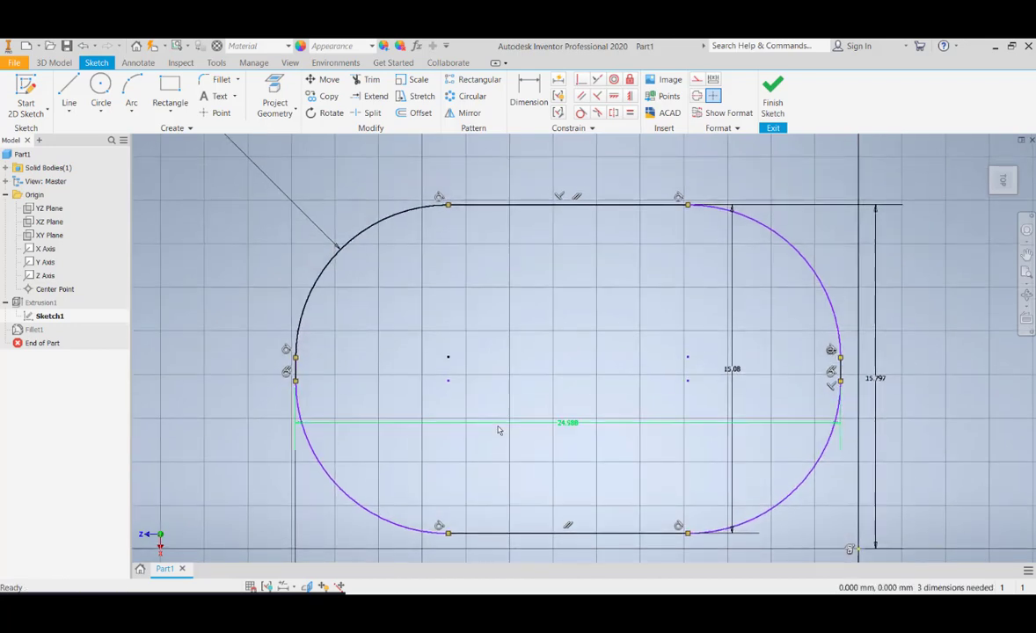
# Dimension the upper-right corner arc's radius and link it to the upper-left arc's radius dimension d4
pyautogui.scroll(-2, 500, 430)
pyautogui.scroll(4, 532, 326)
pyautogui.scroll(-5, 531, 328)
pyautogui.moveTo(644, 272); pyautogui.dragTo(630, 299, button='middle')
pyautogui.moveTo(429, 267); pyautogui.dragTo(400, 419, button='middle')
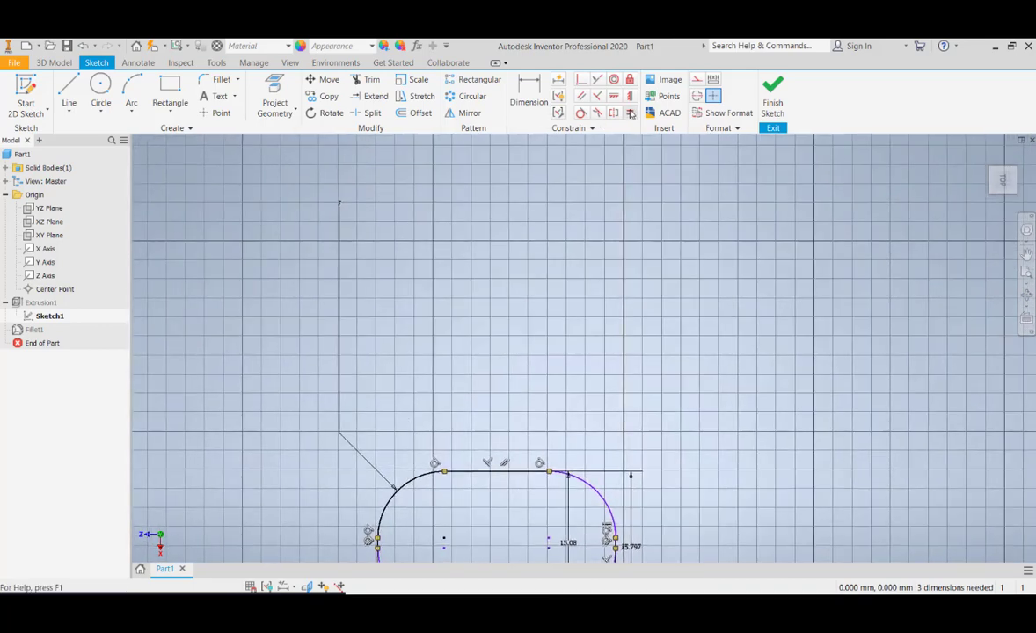
pyautogui.click(529, 91)
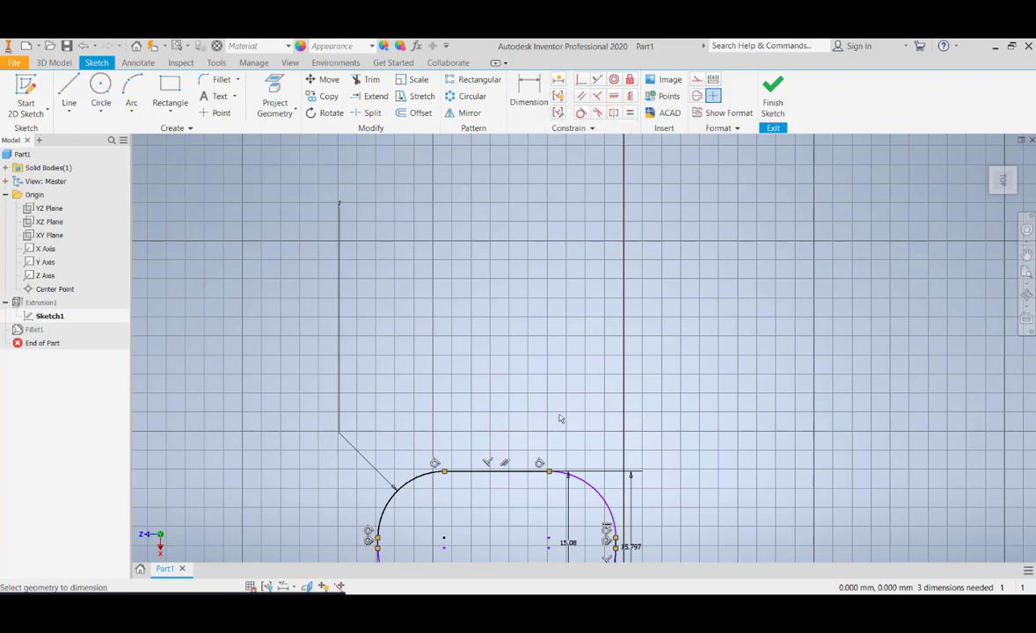
pyautogui.click(598, 490)
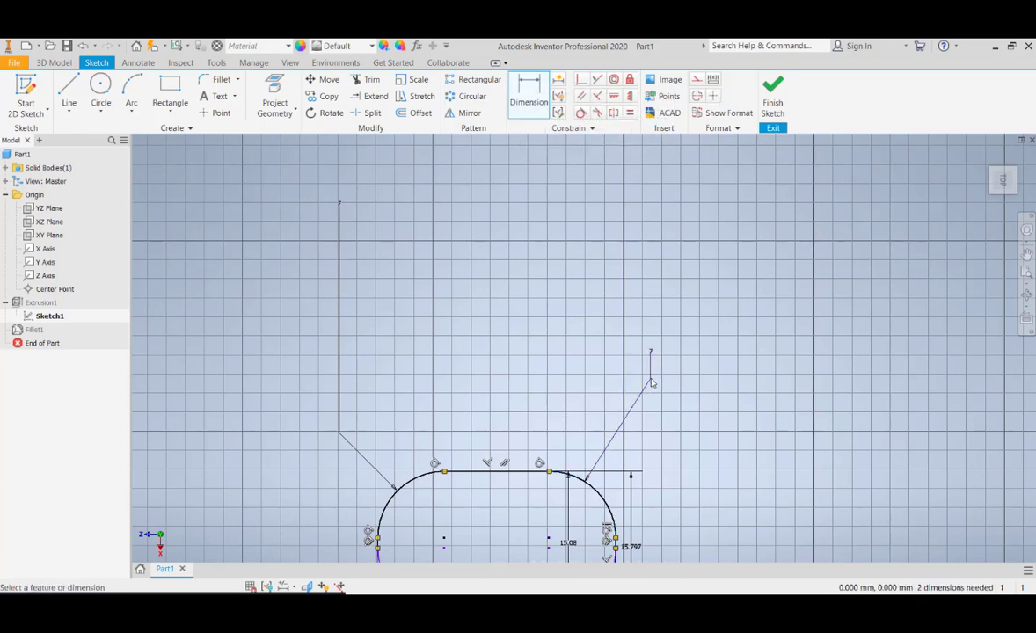
pyautogui.click(651, 383)
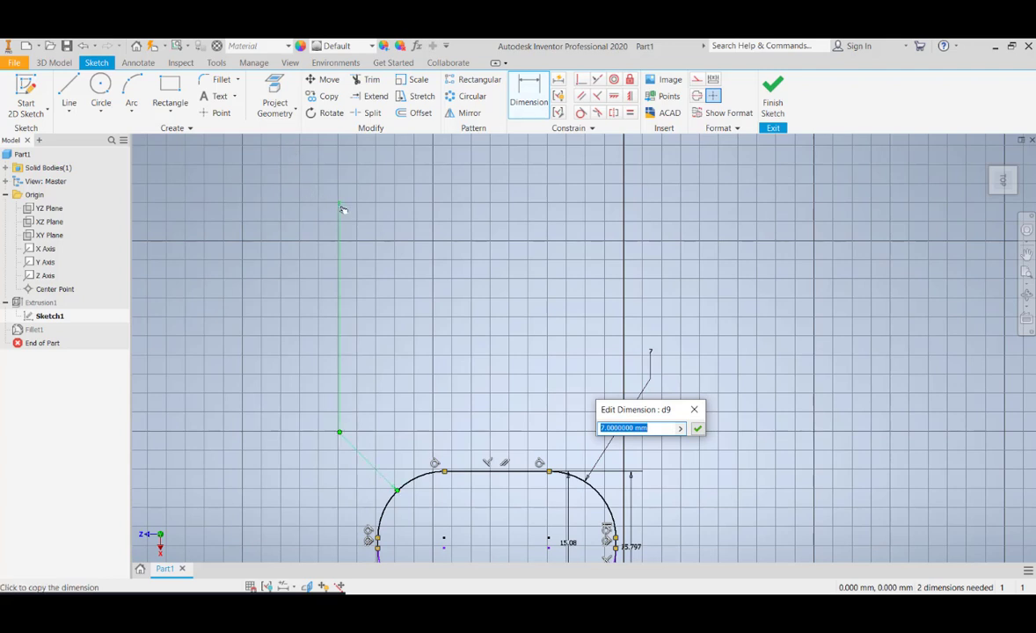
pyautogui.write('d4')
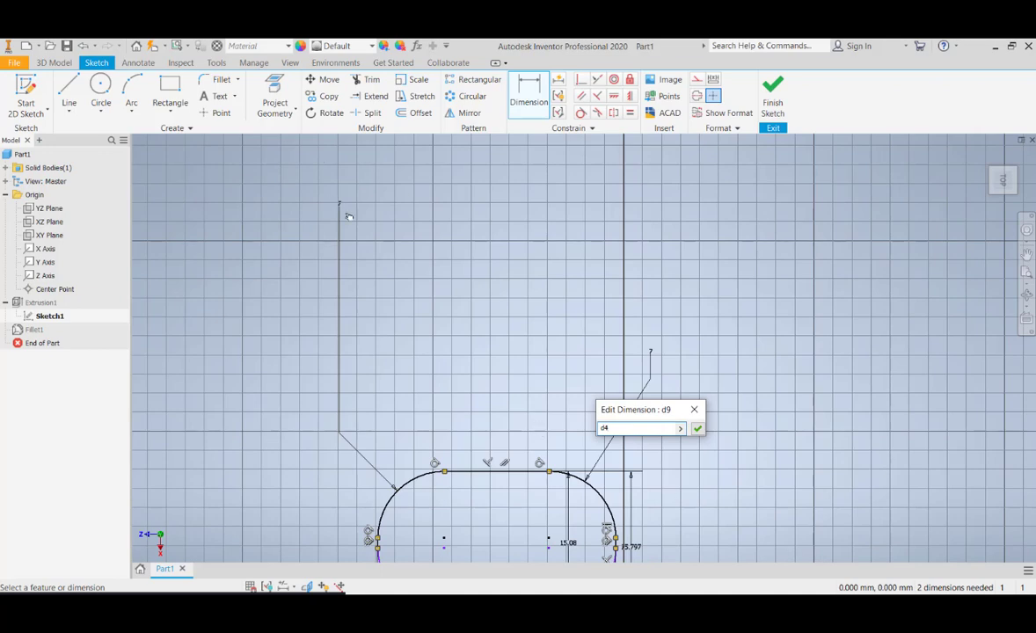
pyautogui.click(696, 428)
pyautogui.moveTo(685, 453)
pyautogui.mouseDown(button='middle')
pyautogui.moveTo(648, 324)
pyautogui.moveTo(606, 326)
pyautogui.moveTo(602, 369)
pyautogui.mouseUp(button='middle')
pyautogui.moveTo(287, 164); pyautogui.dragTo(294, 262, button='middle')
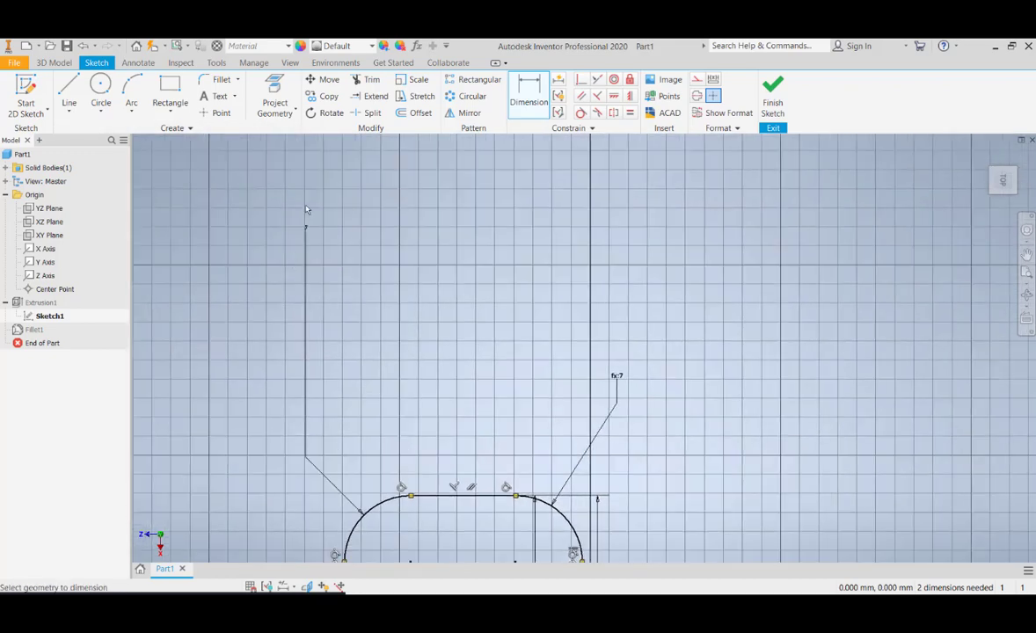
# Dimension the lower-right corner arc's radius and link it to the upper-left arc's radius dimension d4
pyautogui.moveTo(652, 414); pyautogui.dragTo(642, 230, button='middle')
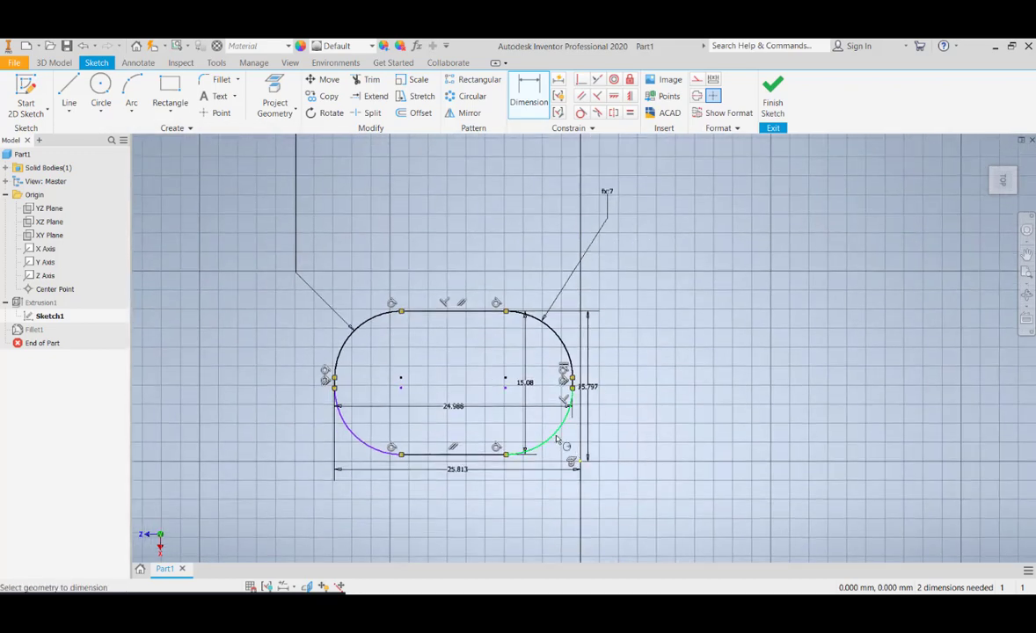
pyautogui.click(557, 440)
pyautogui.click(648, 432)
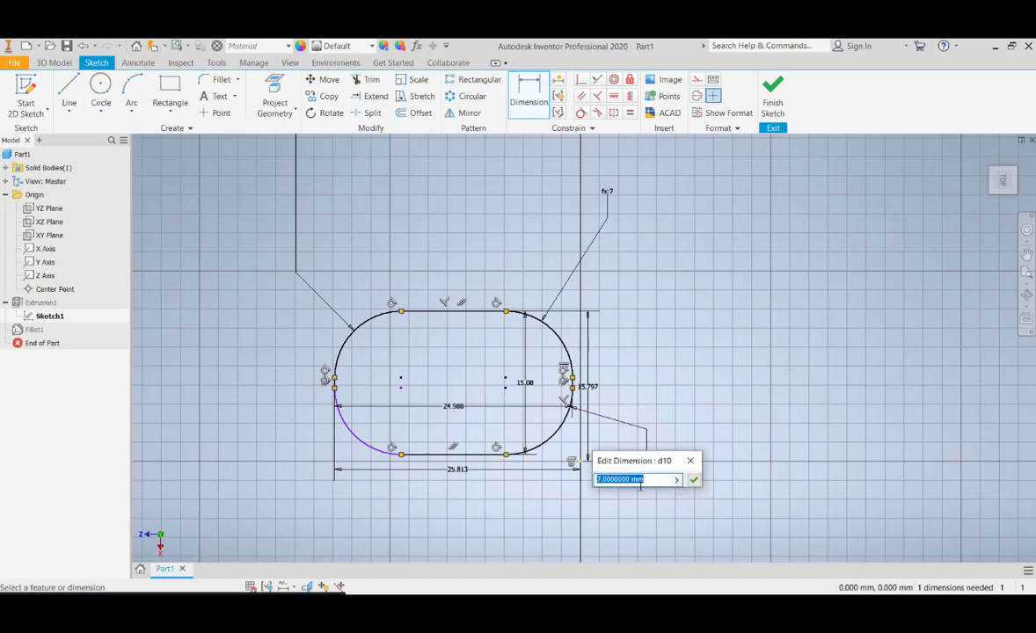
pyautogui.moveTo(453, 333); pyautogui.dragTo(425, 493, button='middle')
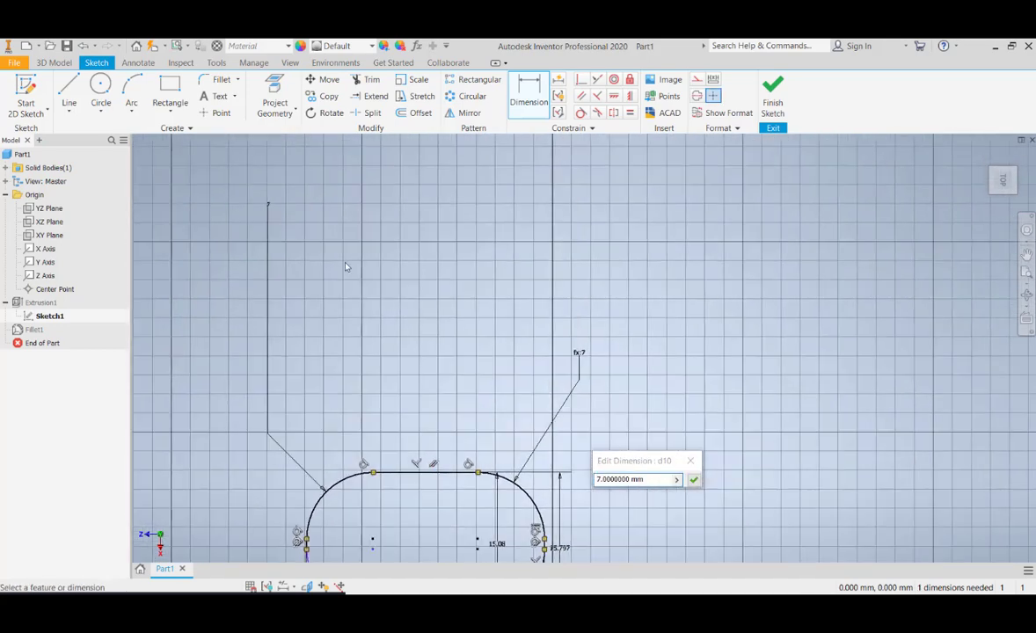
pyautogui.click(273, 209)
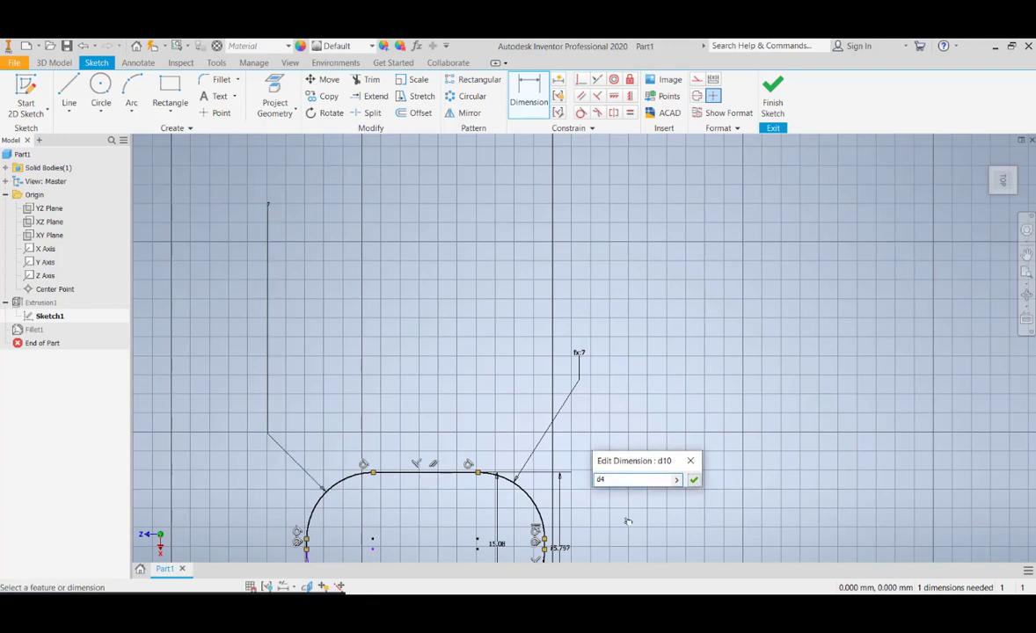
pyautogui.click(693, 480)
# Dimension the lower-left corner arc's radius and link it to d4, the upper-left arc's radius
pyautogui.moveTo(510, 490); pyautogui.dragTo(645, 325, button='middle')
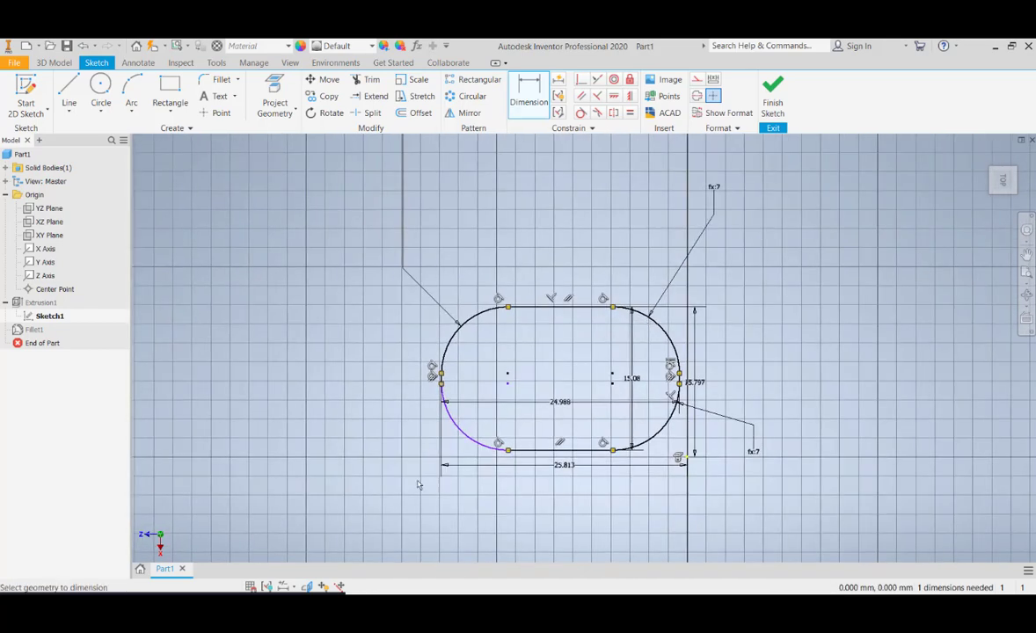
pyautogui.click(444, 409)
pyautogui.click(362, 488)
pyautogui.moveTo(403, 361); pyautogui.dragTo(418, 511, button='middle')
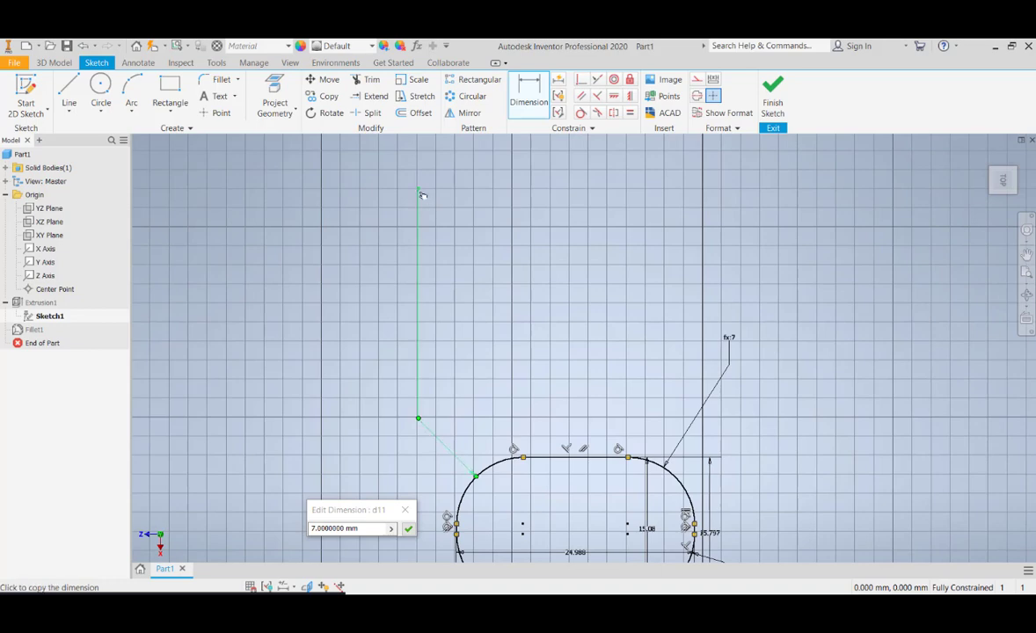
pyautogui.click(418, 202)
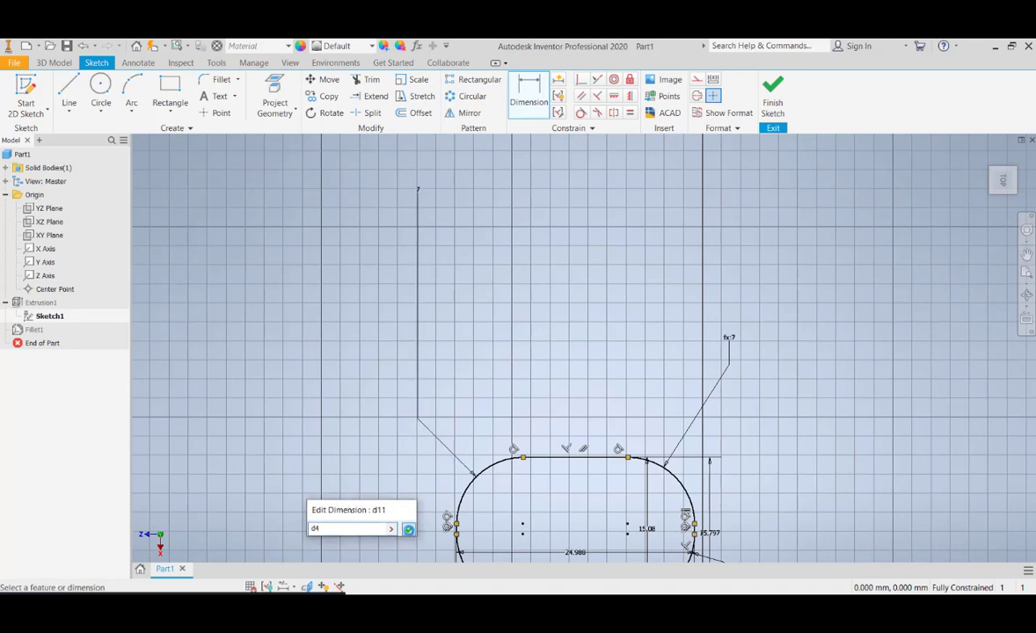
pyautogui.click(411, 530)
pyautogui.moveTo(346, 392)
pyautogui.mouseDown(button='middle')
pyautogui.moveTo(333, 289)
pyautogui.moveTo(329, 406)
pyautogui.mouseUp(button='middle')
pyautogui.press('Escape')
# Set the upper-left corner arc's radius to 2 mm and check the linked radii of the other corners
pyautogui.doubleClick(388, 213)
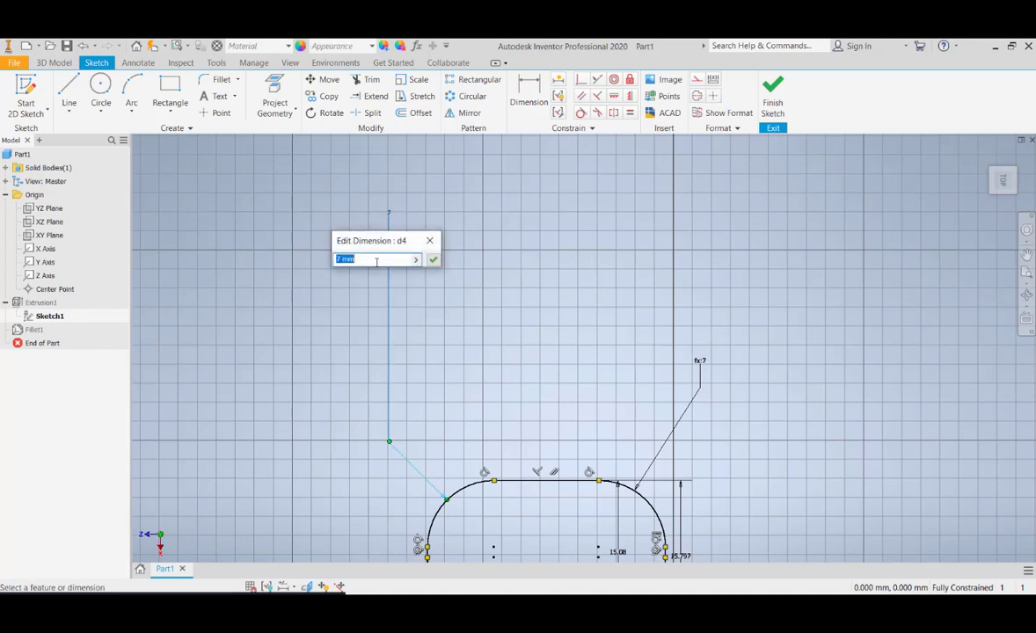
pyautogui.write('2')
pyautogui.press('Return')
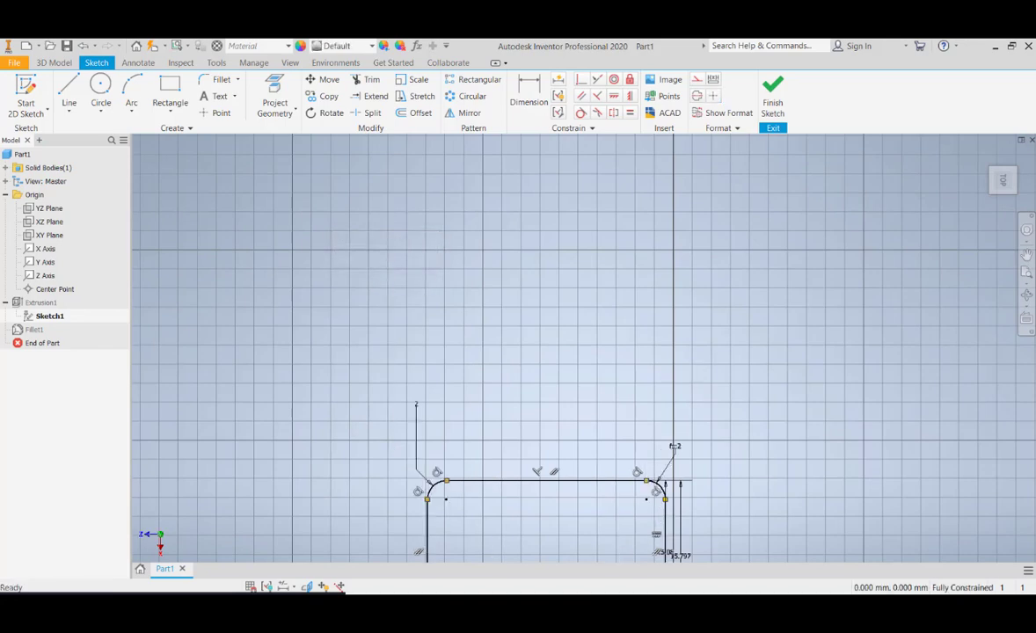
pyautogui.moveTo(525, 478); pyautogui.dragTo(506, 332, button='middle')
pyautogui.scroll(-5, 483, 416)
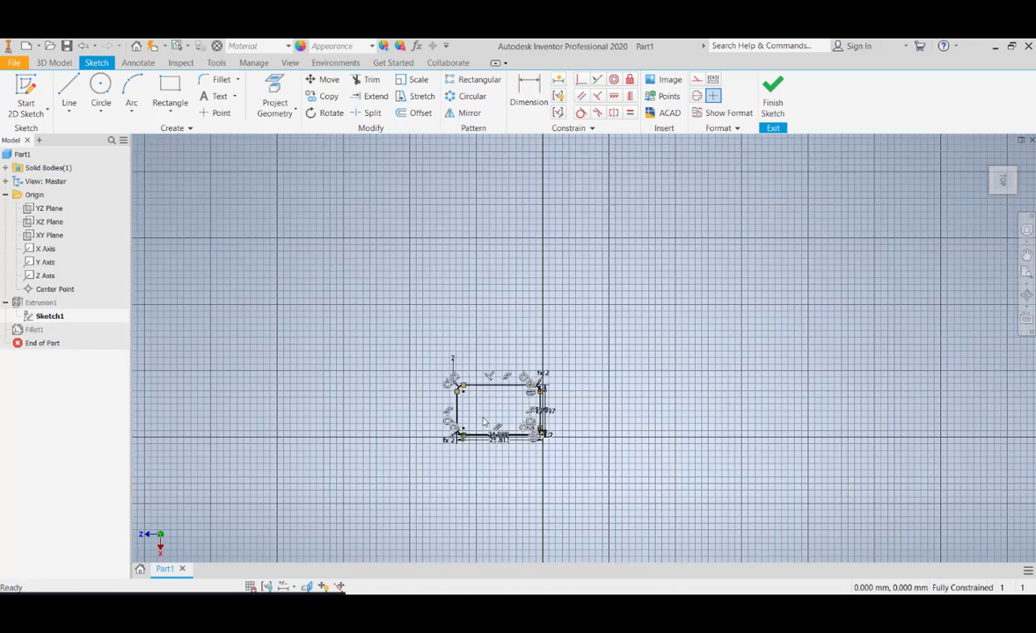
pyautogui.scroll(6, 483, 419)
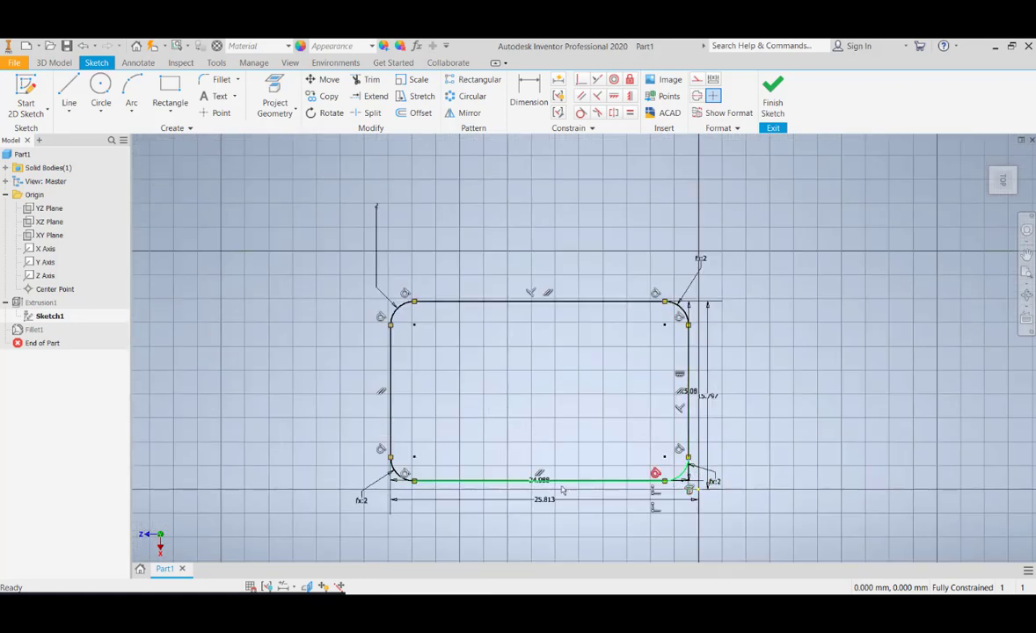
# Set the upper-left corner arc's radius to 5 mm and finish the sketch to update the solid
pyautogui.doubleClick(377, 216)
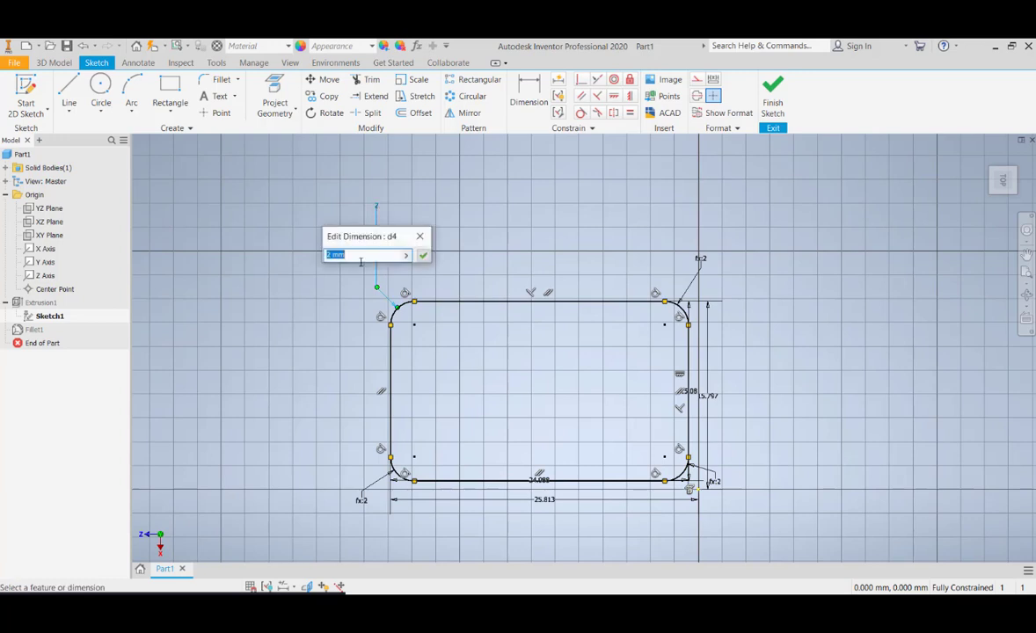
pyautogui.write('5')
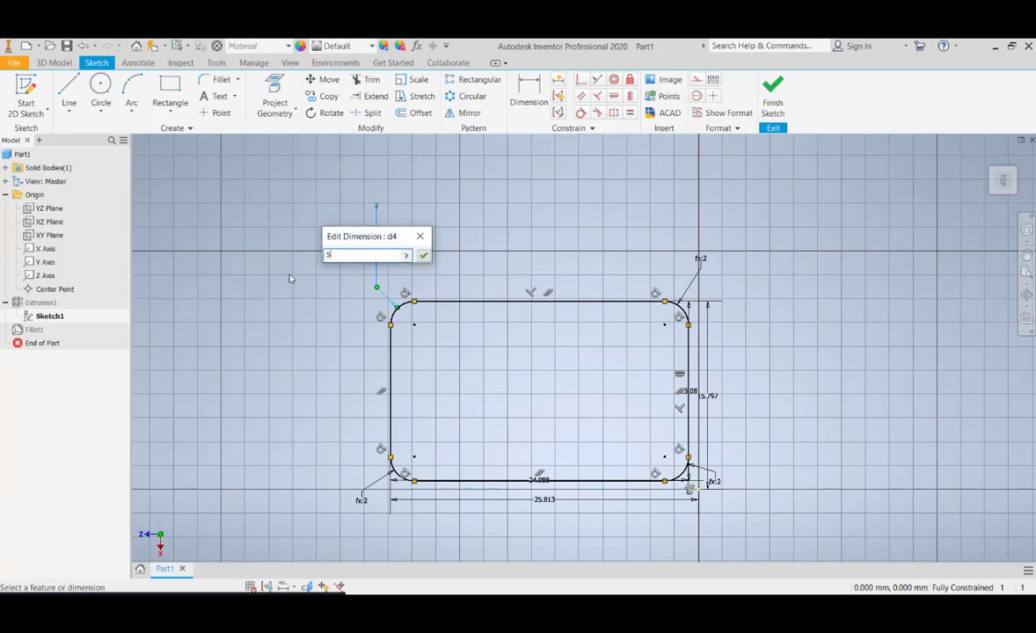
pyautogui.press('Return')
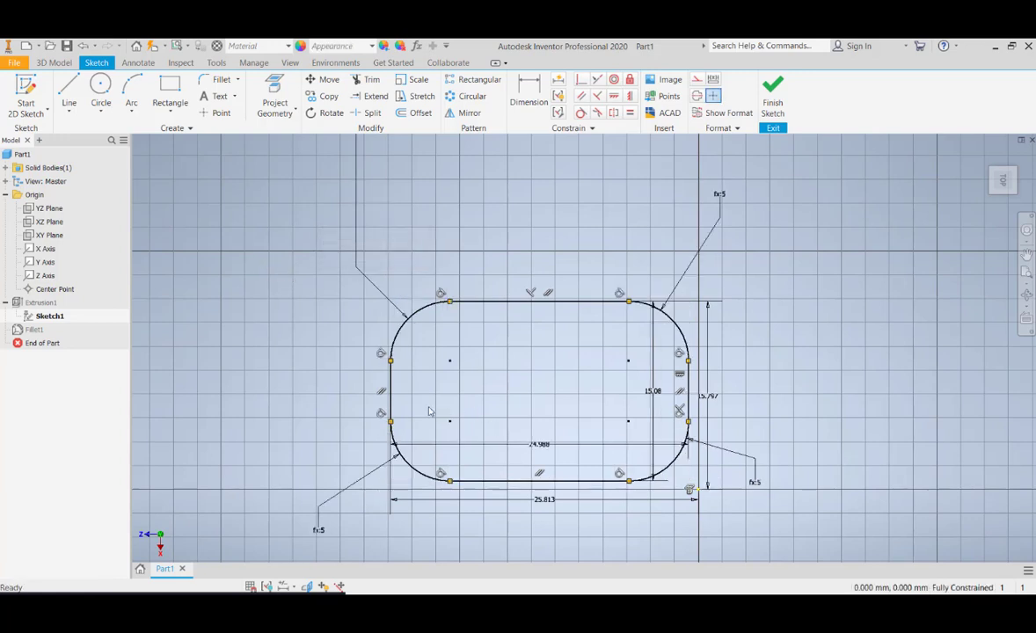
pyautogui.moveTo(419, 339); pyautogui.dragTo(398, 426, button='middle')
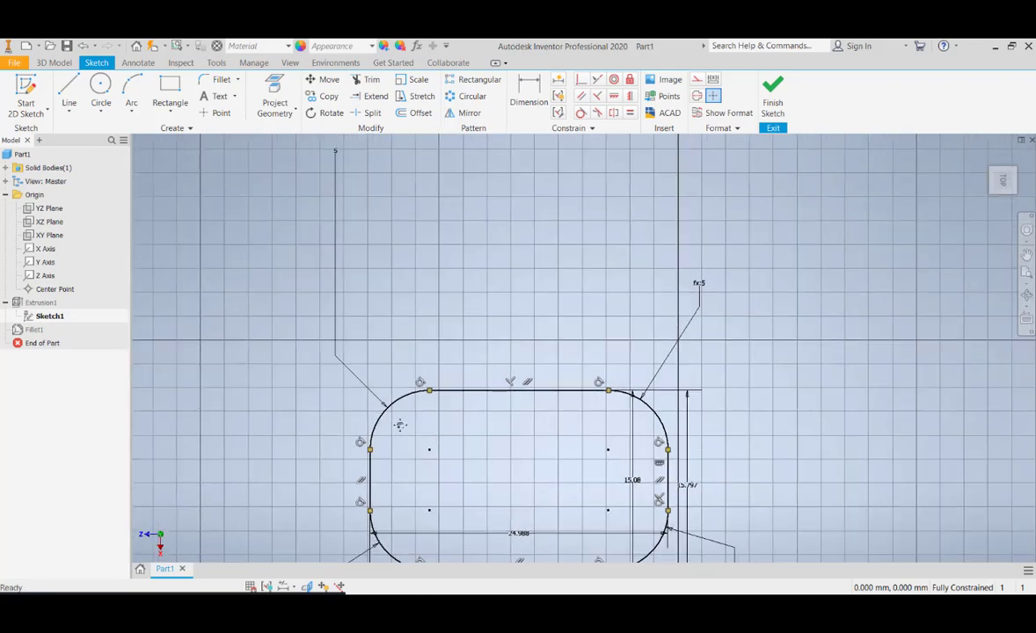
pyautogui.scroll(-3, 402, 429)
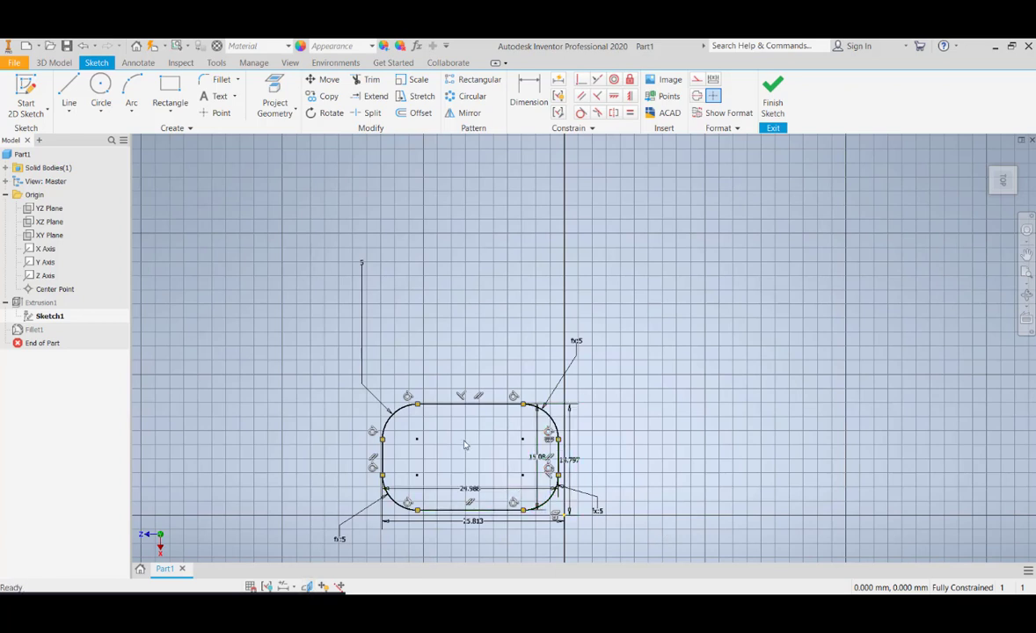
pyautogui.click(779, 103)
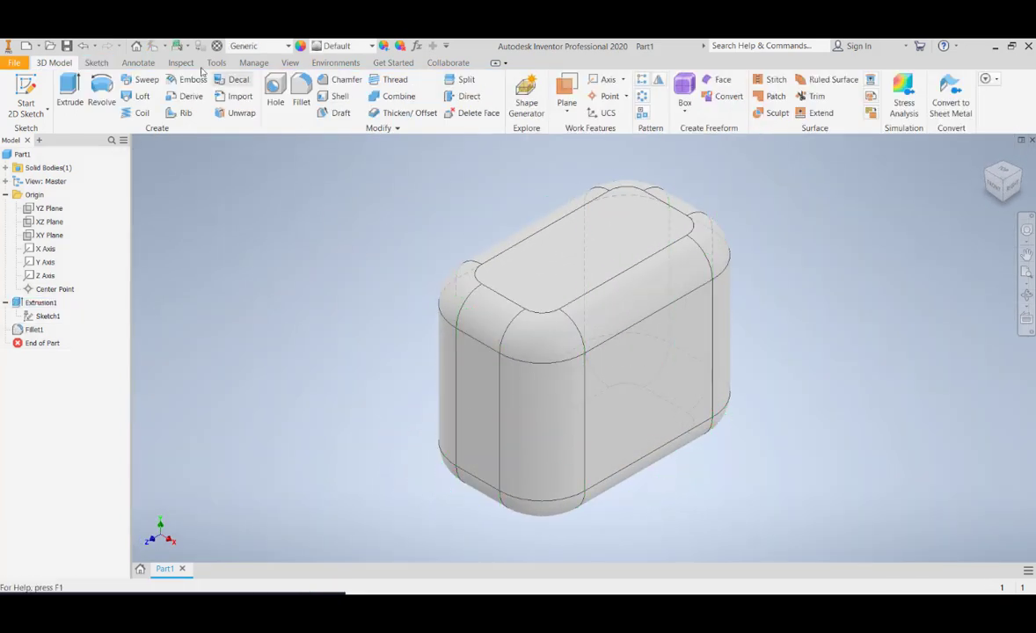
# Save the part as Part4 in the ProjectName-A folder and return to the home screen with the recent documents
pyautogui.click(14, 63)
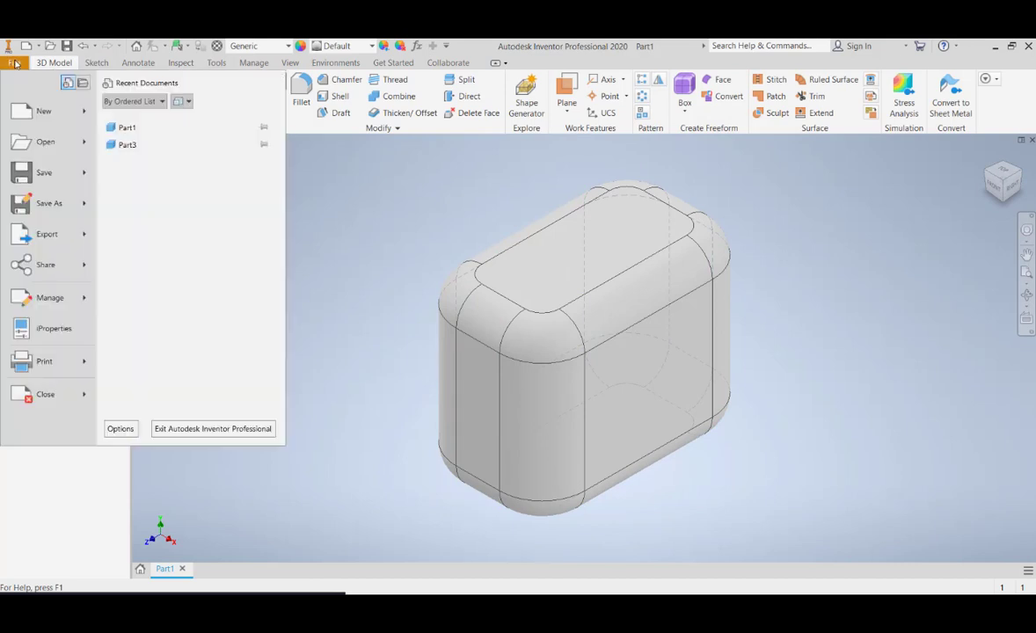
pyautogui.click(59, 212)
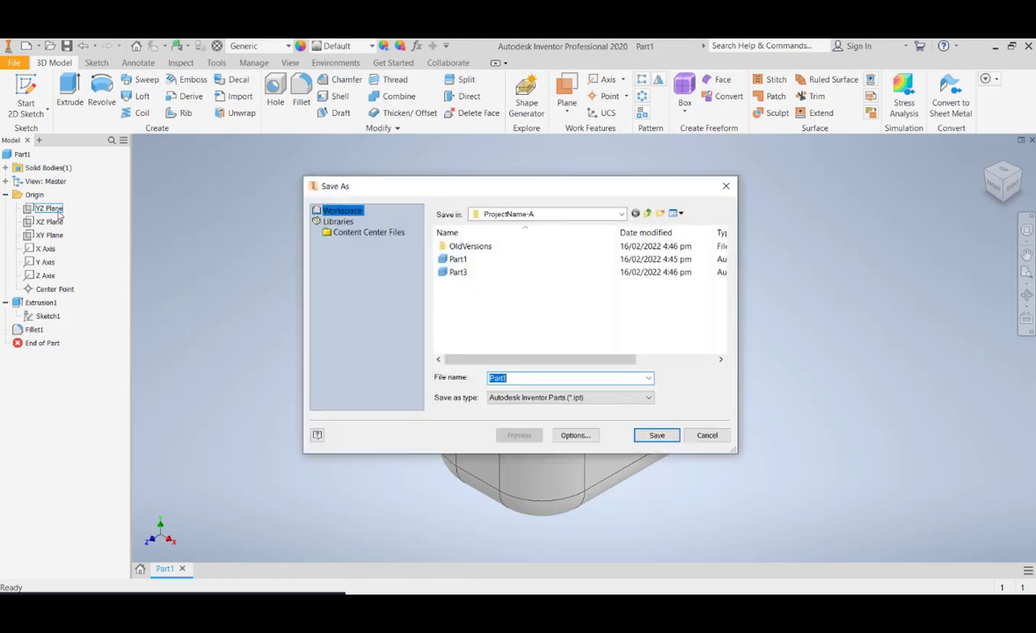
pyautogui.click(519, 377)
pyautogui.press('BackSpace')
pyautogui.write('4')
pyautogui.click(657, 436)
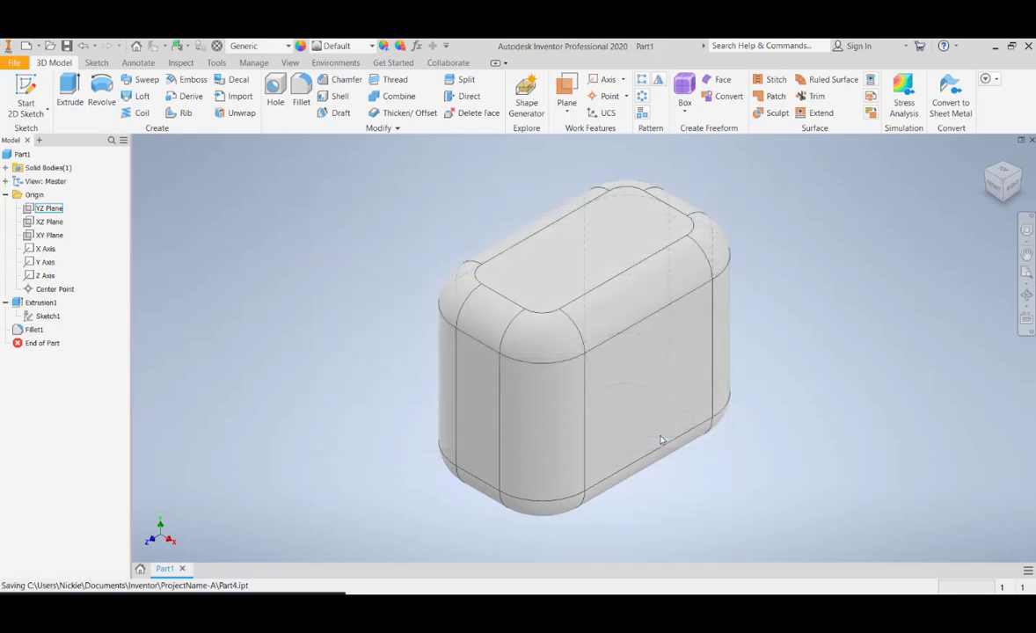
pyautogui.click(139, 570)
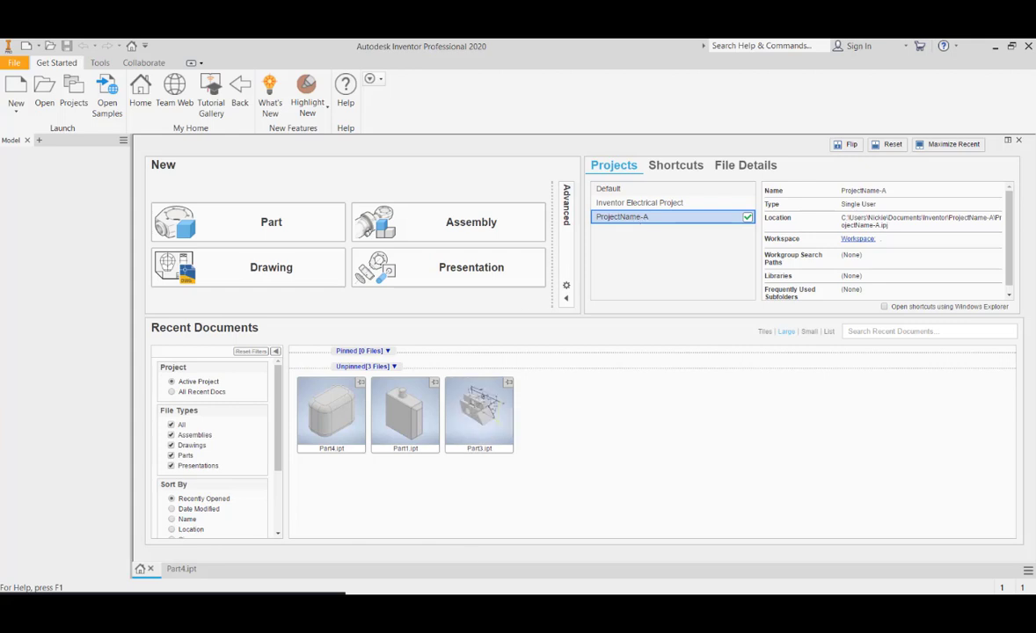
# Switch to File Explorer and inspect the ProjectName-A folder inside Documents > Inventor, including its OldVersions subfolder
pyautogui.moveTo(382, 600)
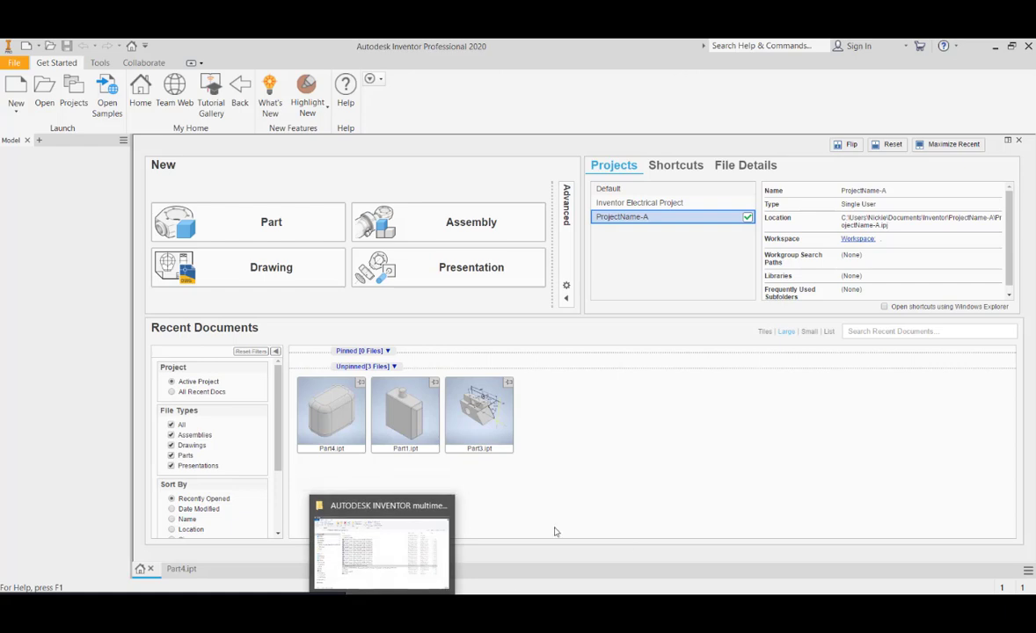
pyautogui.click(381, 600)
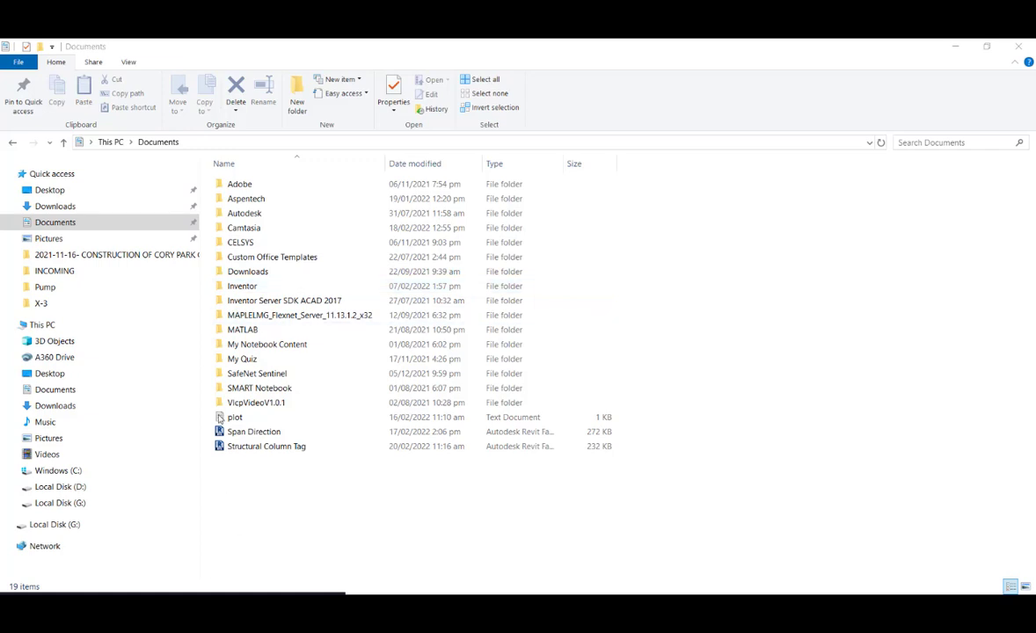
pyautogui.doubleClick(243, 287)
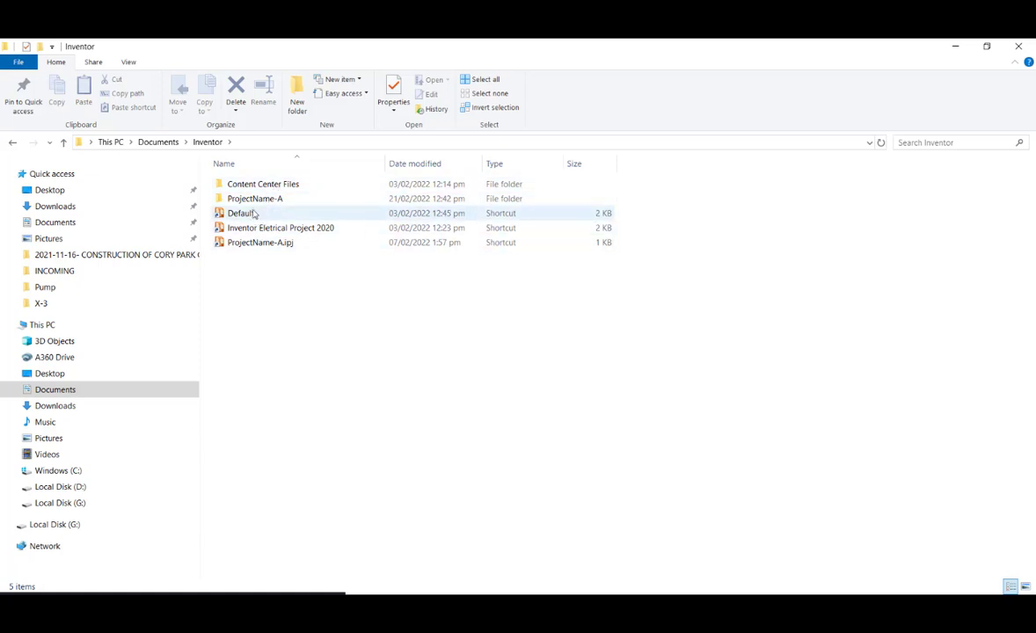
pyautogui.doubleClick(255, 199)
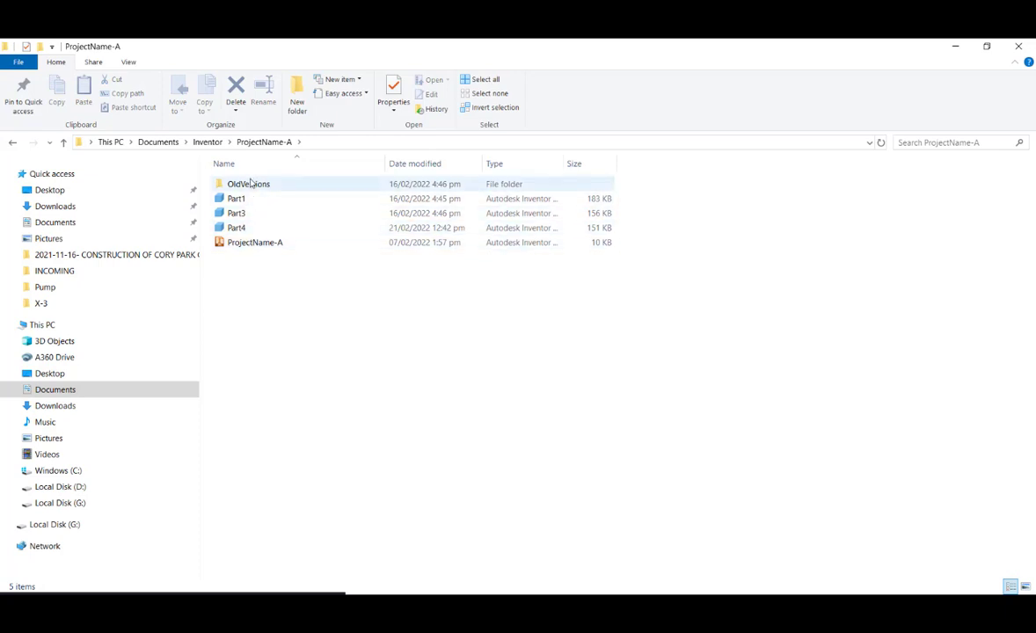
pyautogui.doubleClick(251, 185)
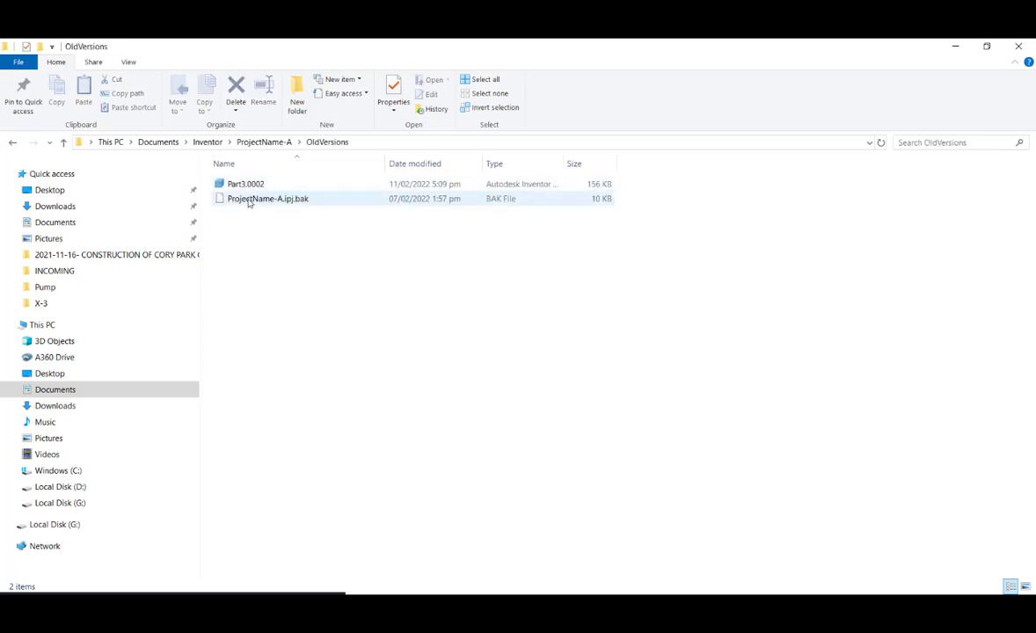
pyautogui.click(63, 141)
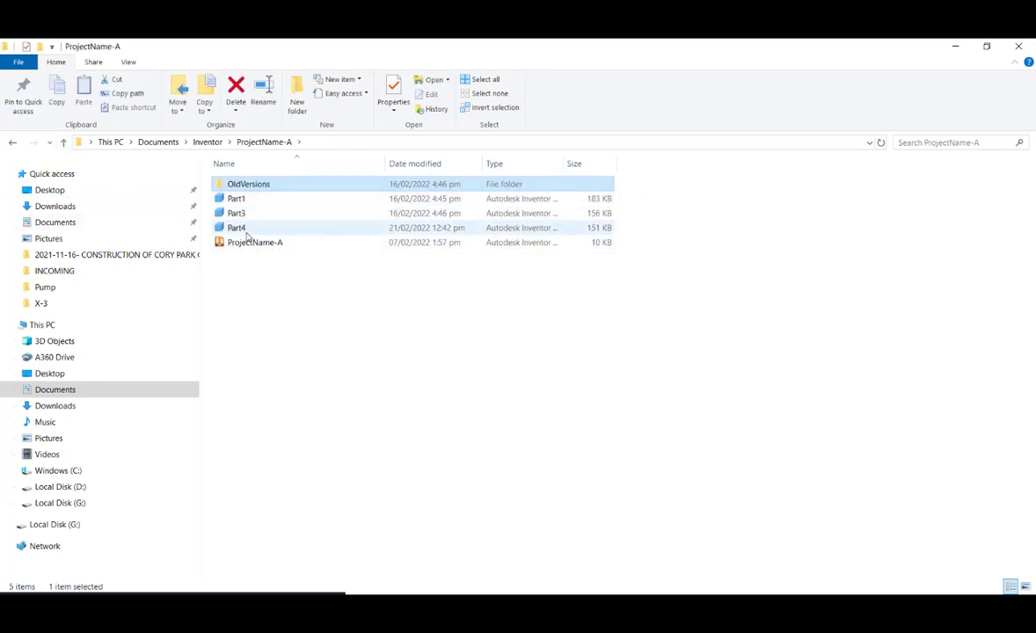